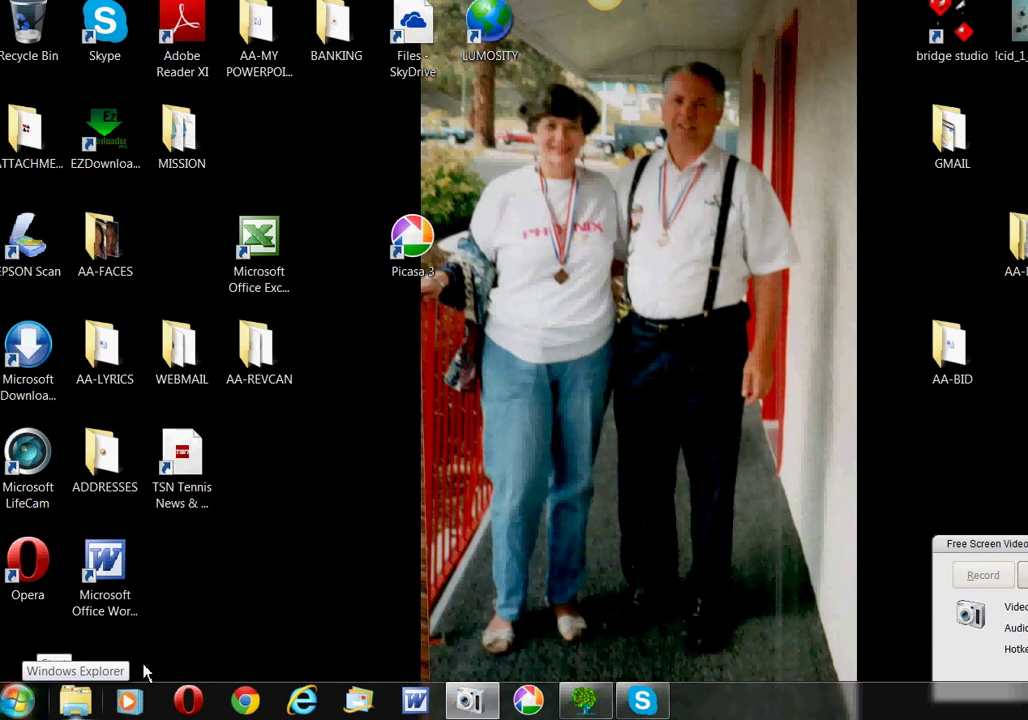
Launch Microsoft Office Word 2003 from the Start menu's Microsoft Office program group
left_click(20, 703)
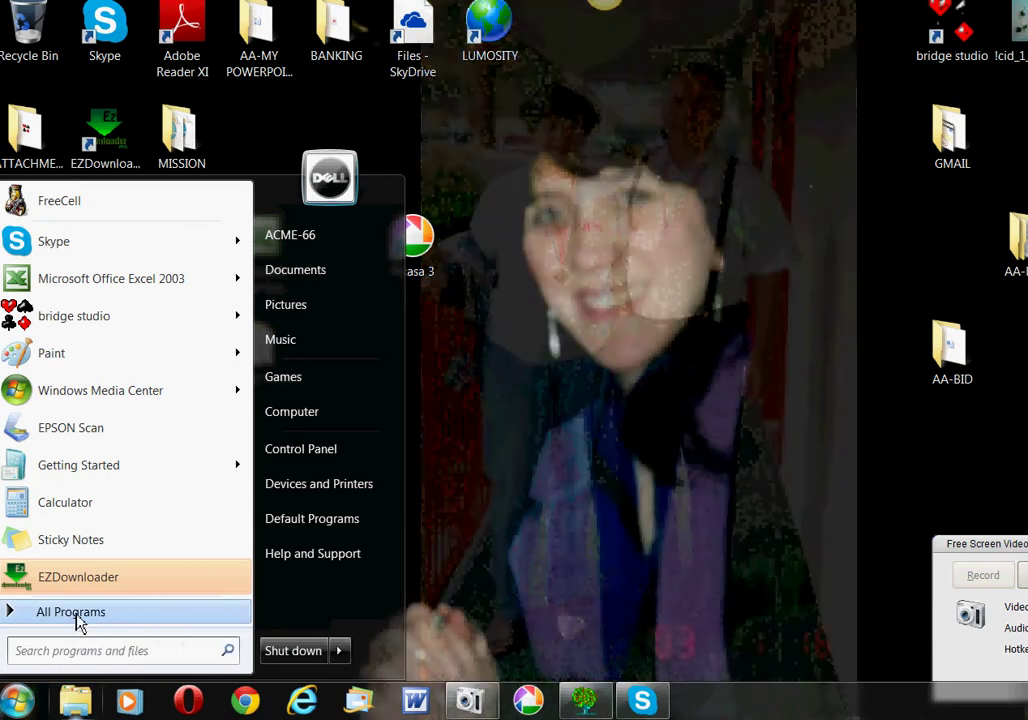
left_click(77, 620)
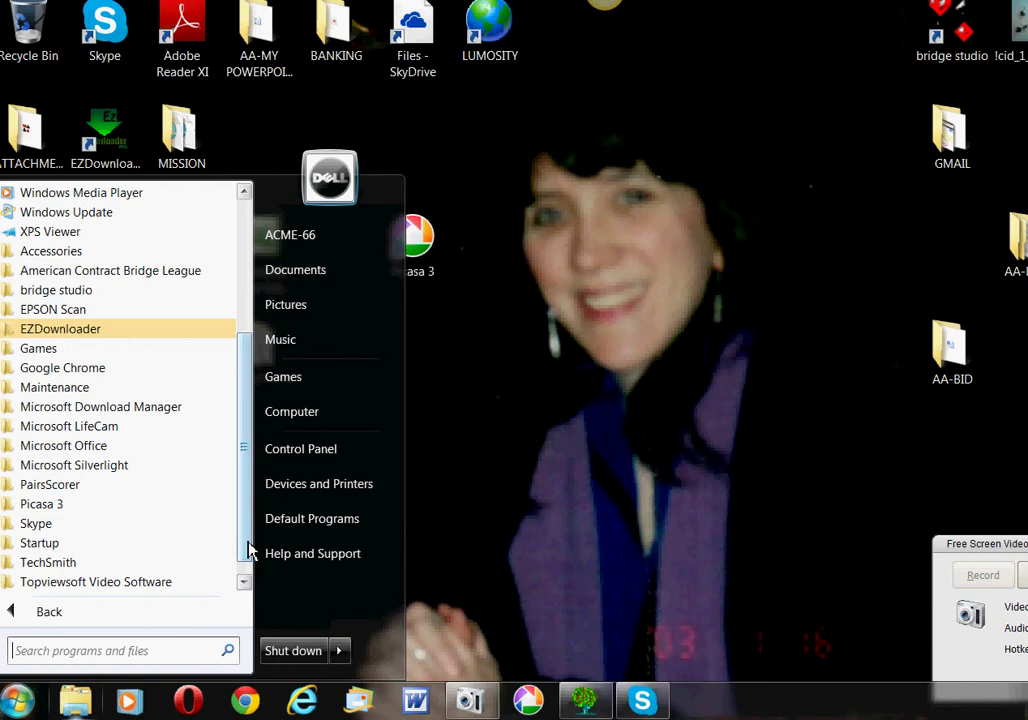
mouse_move(248, 551)
left_mouse_down()
mouse_move(252, 475)
mouse_move(252, 540)
left_mouse_up()
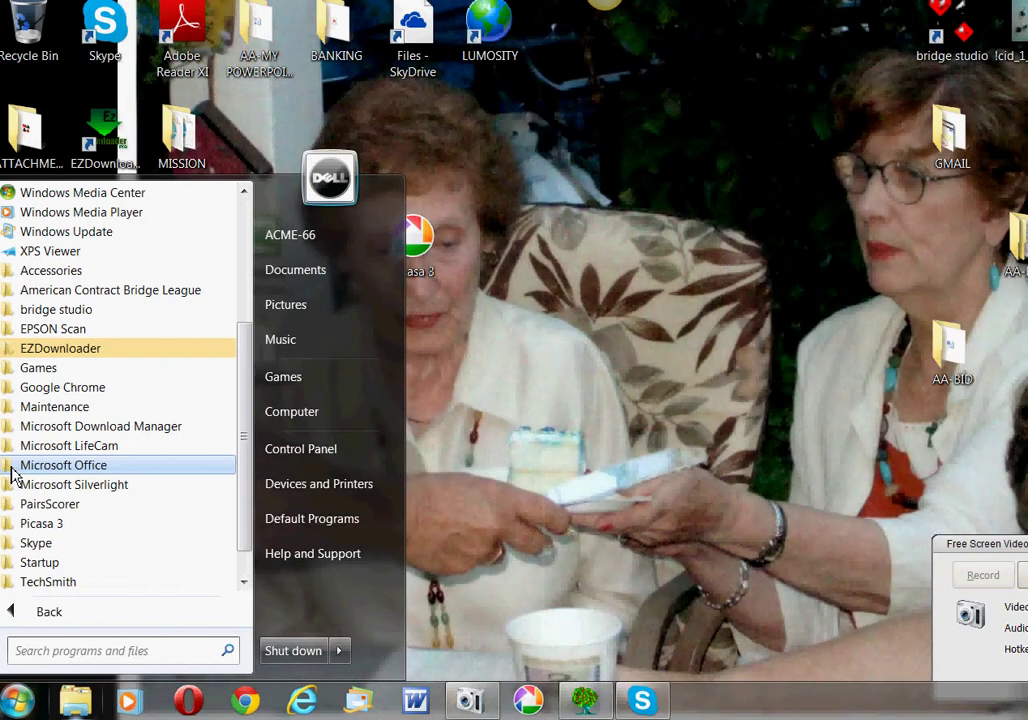
left_click(12, 475)
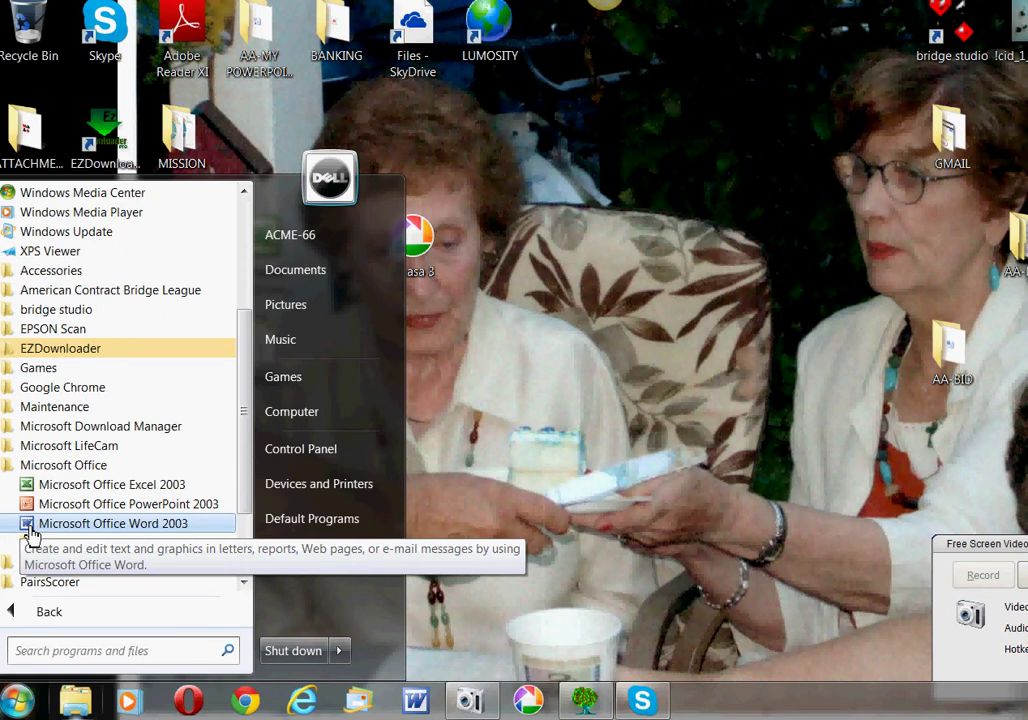
left_click(31, 525)
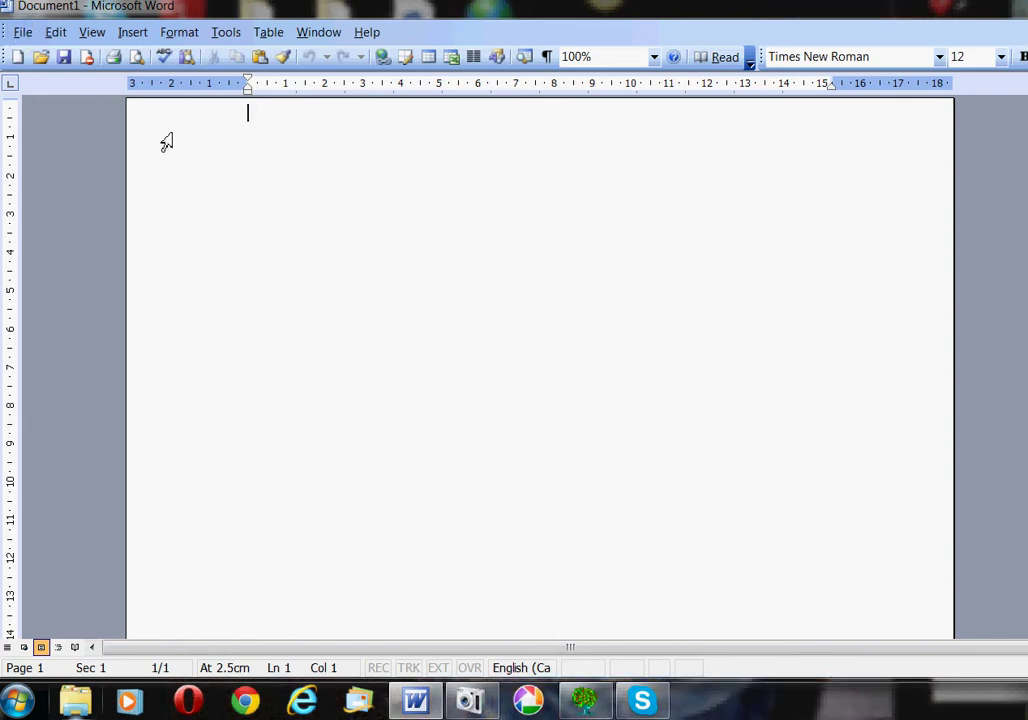
In Page Setup, set the top and bottom margins to 1 cm each
left_click(22, 34)
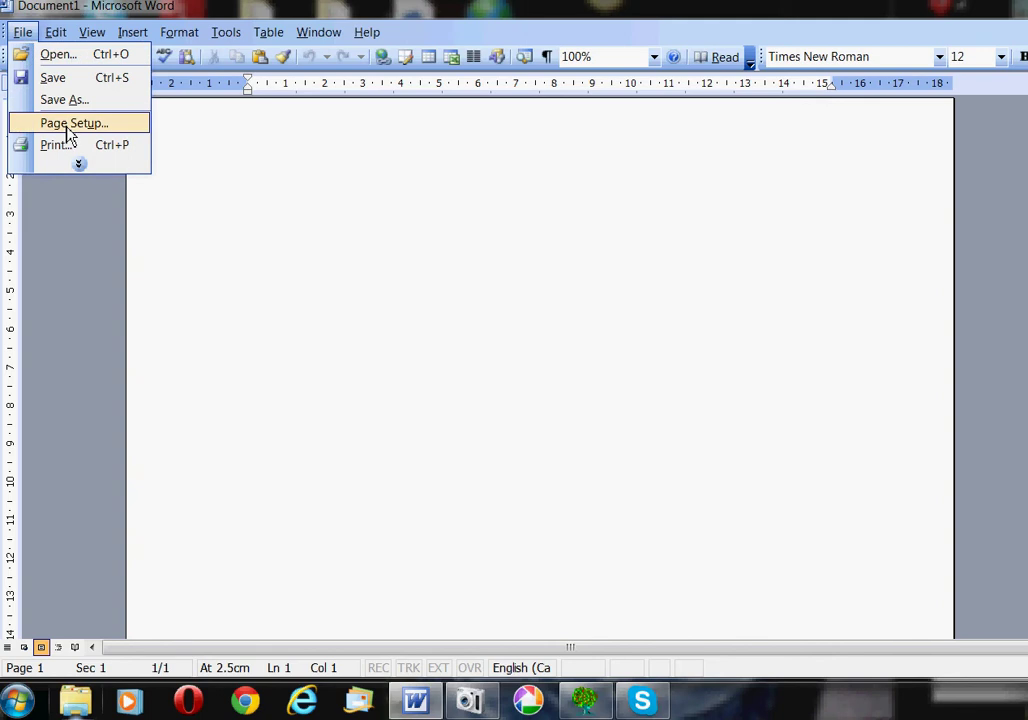
left_click(79, 166)
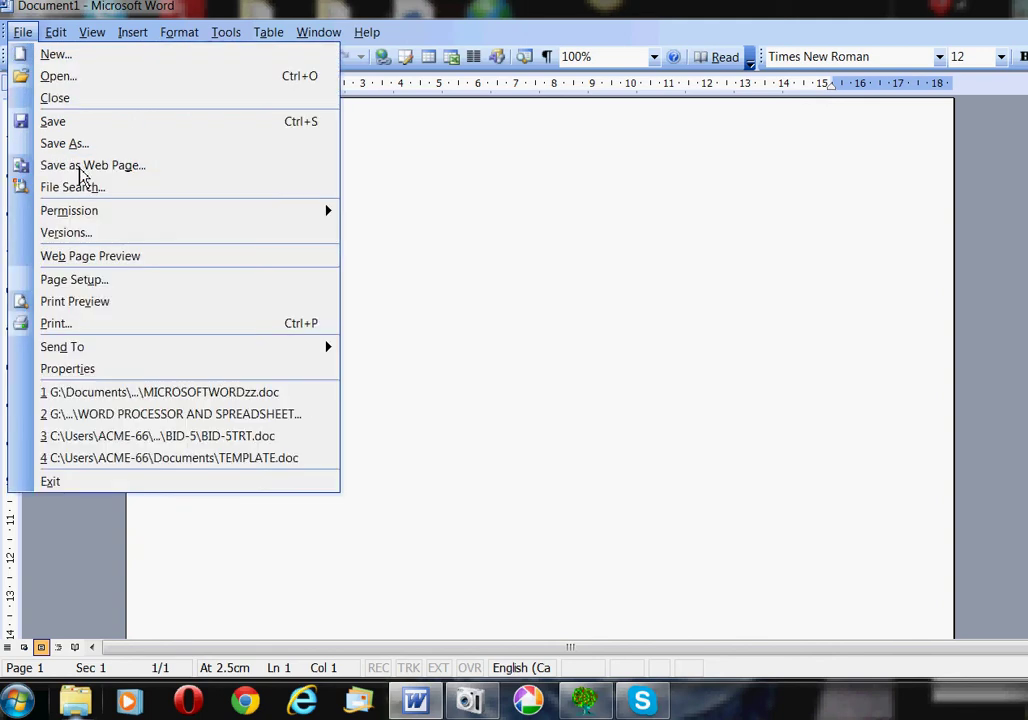
left_click(72, 288)
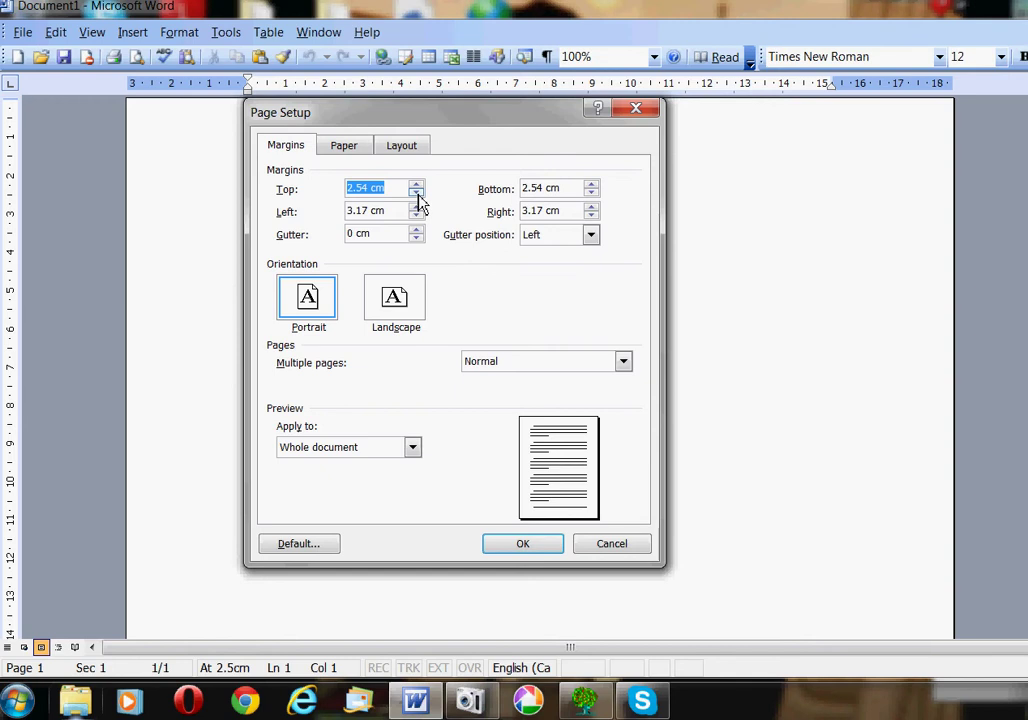
left_click(416, 194)
left_click(416, 194)
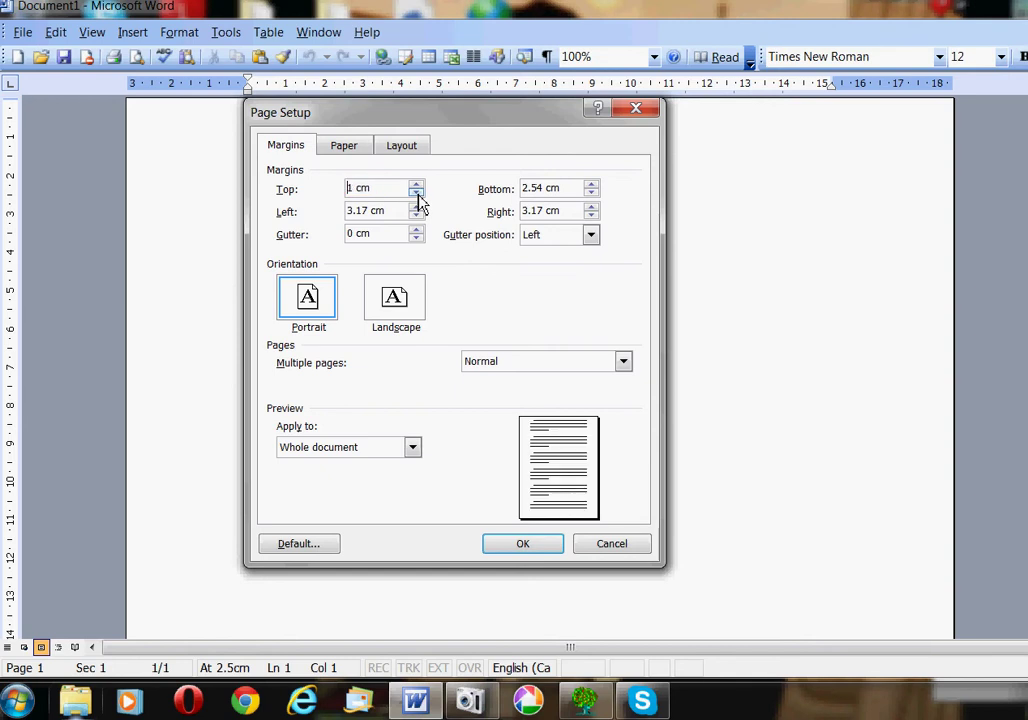
left_click(416, 194)
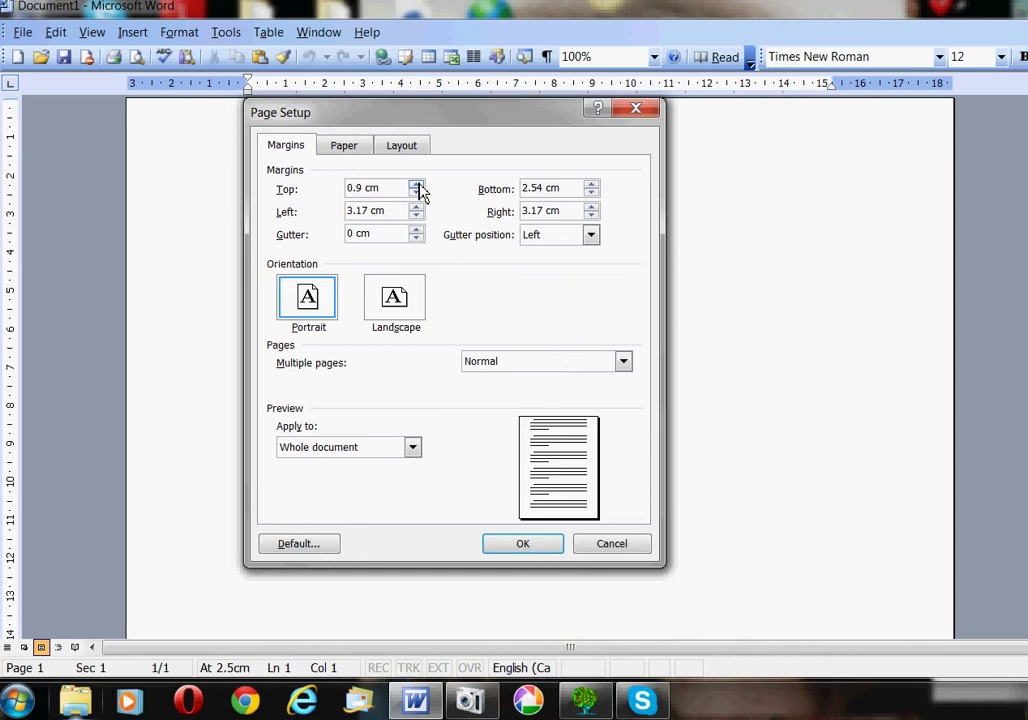
left_click(416, 186)
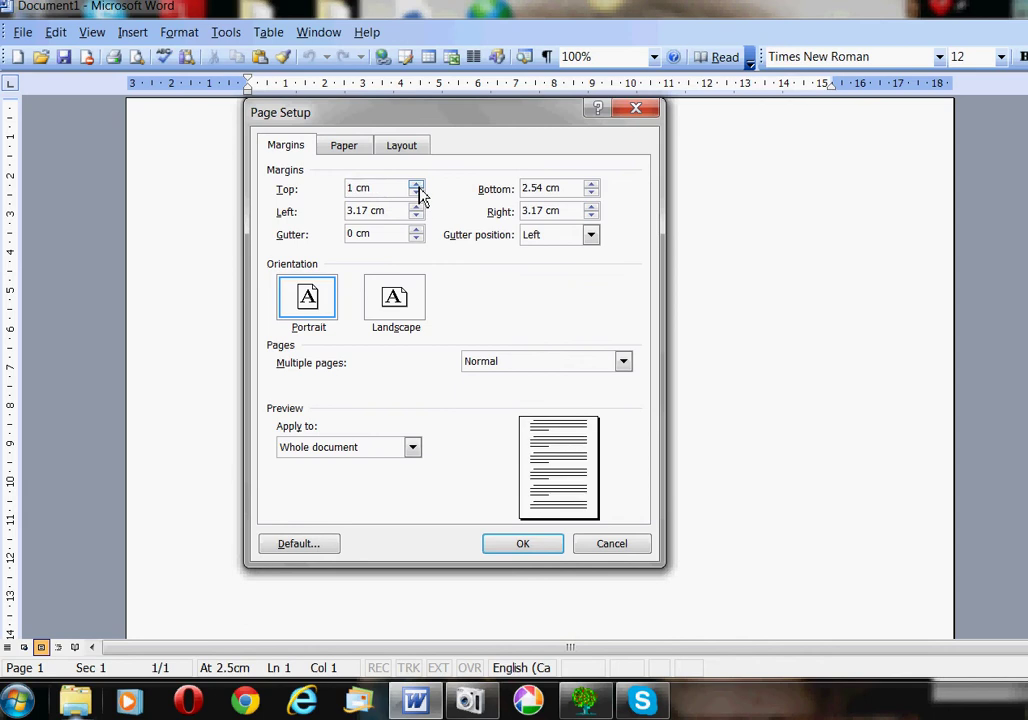
left_click(592, 194)
left_click(592, 194)
left_click(592, 187)
left_click(592, 187)
Set the left margin to 1.4 cm and the right margin to 1.3 cm, then apply
left_click(416, 216)
left_click(416, 216)
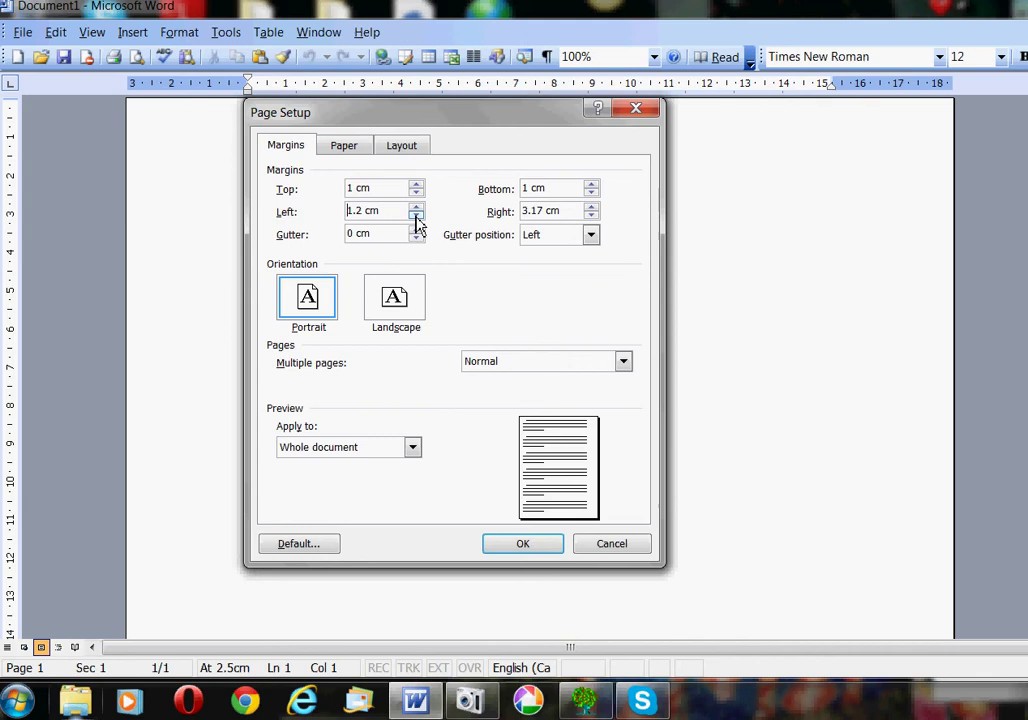
left_click(592, 216)
left_click(592, 216)
left_click(592, 216)
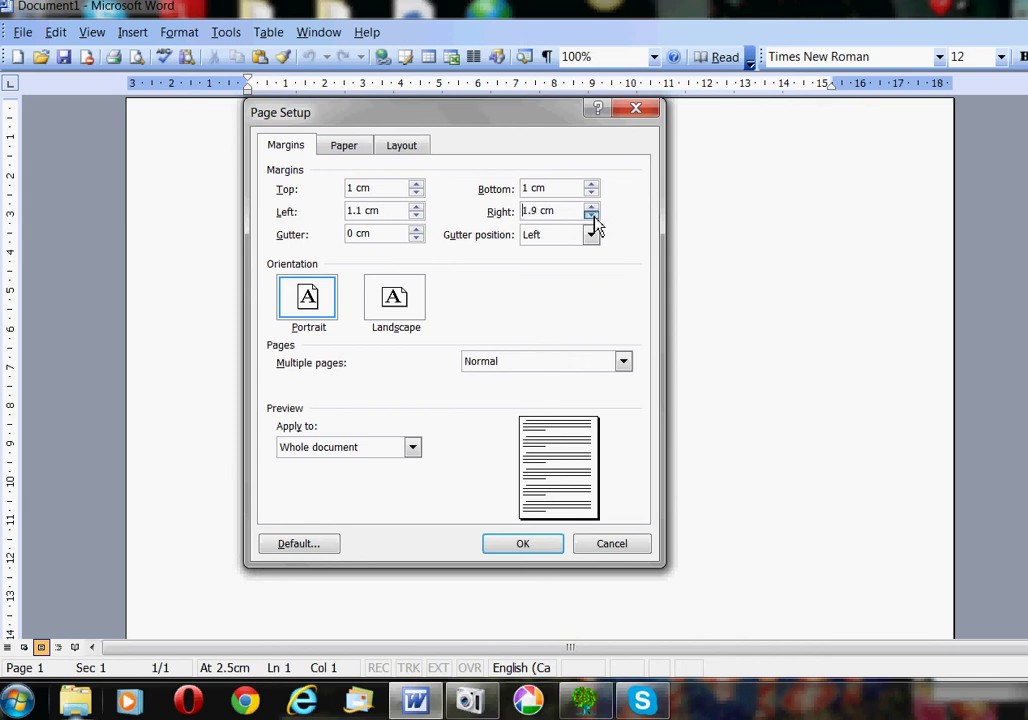
left_click(592, 216)
left_click(592, 216)
left_click(592, 216)
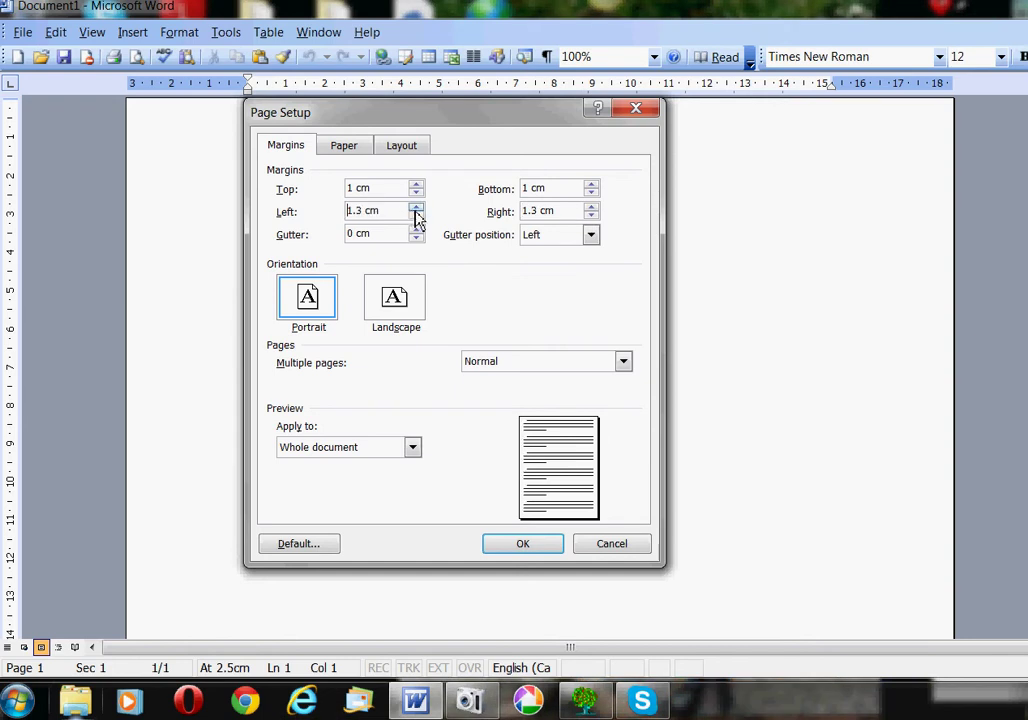
left_click(416, 208)
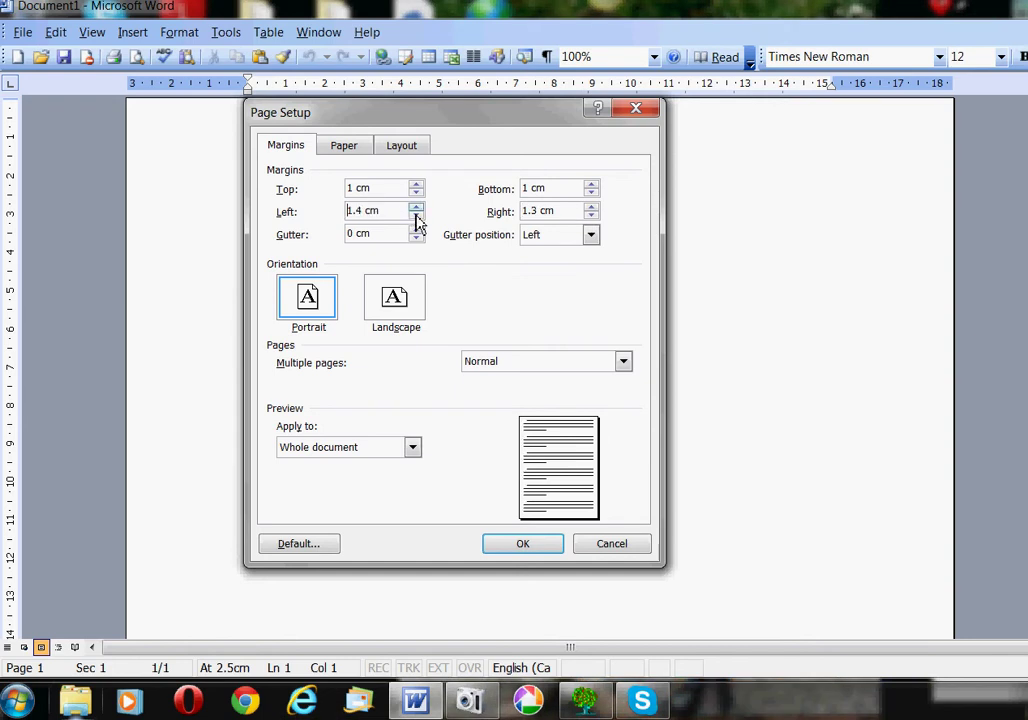
left_click(525, 550)
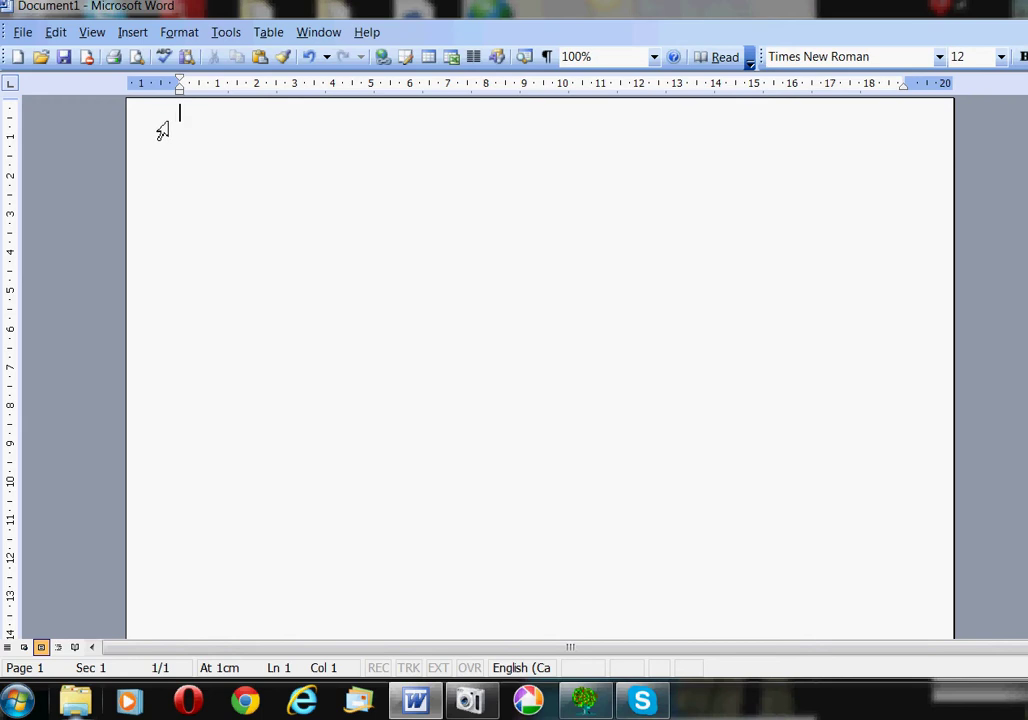
Add a blank line at the top and type 'The rain in spain falls mainly on the plain.'
key("Return")
key("Return")
type("Th")
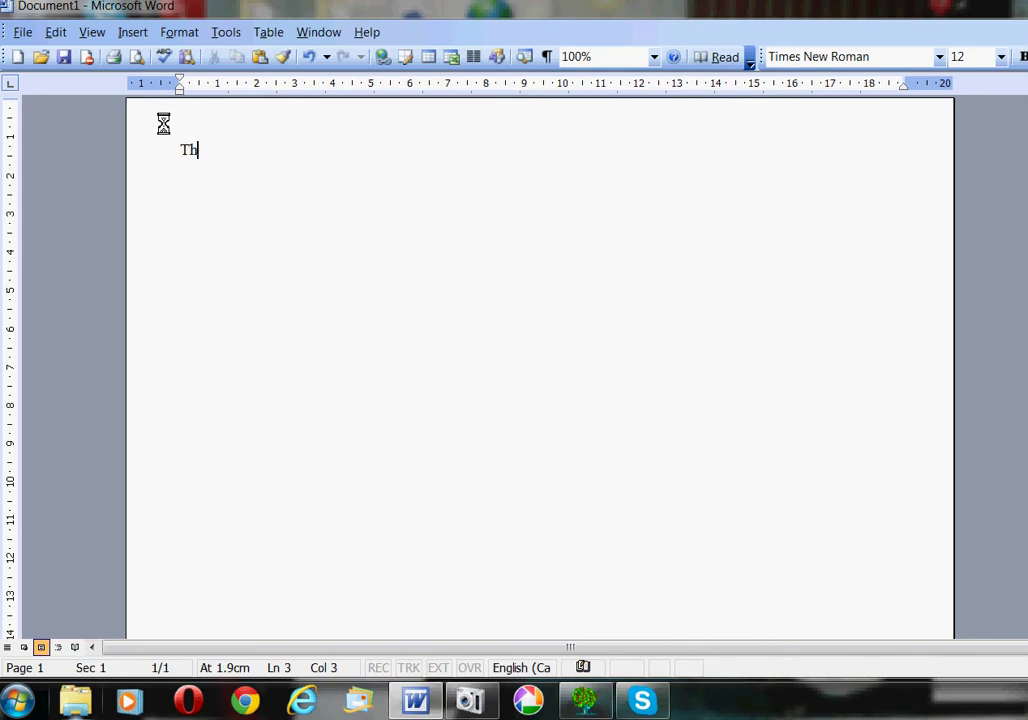
type("e rain in spain")
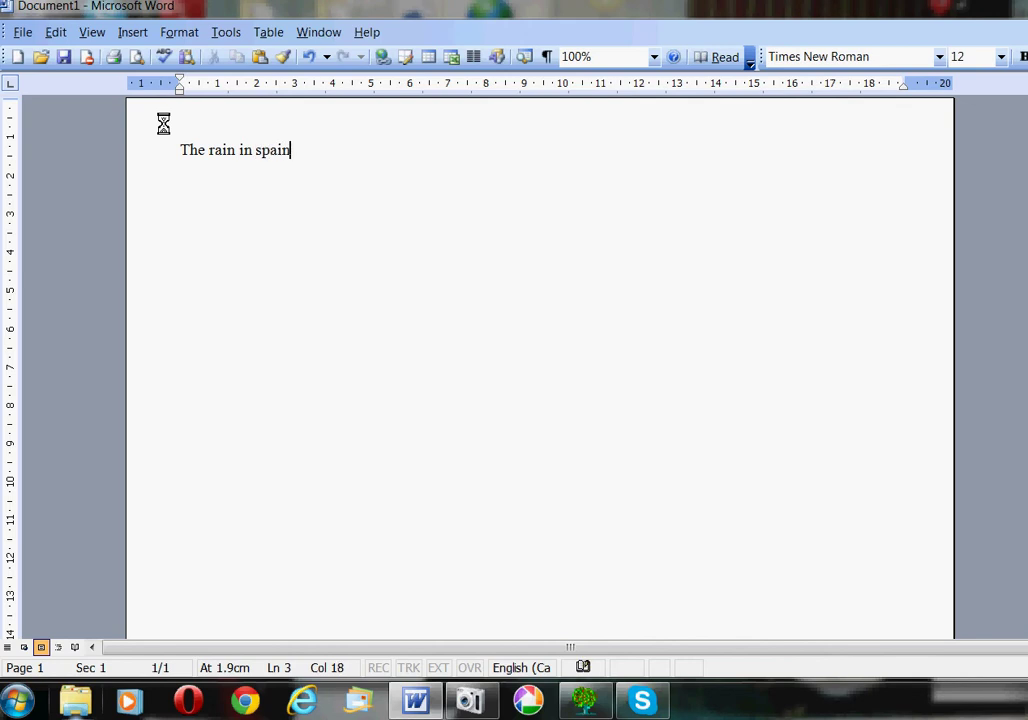
type(" falls mainly on")
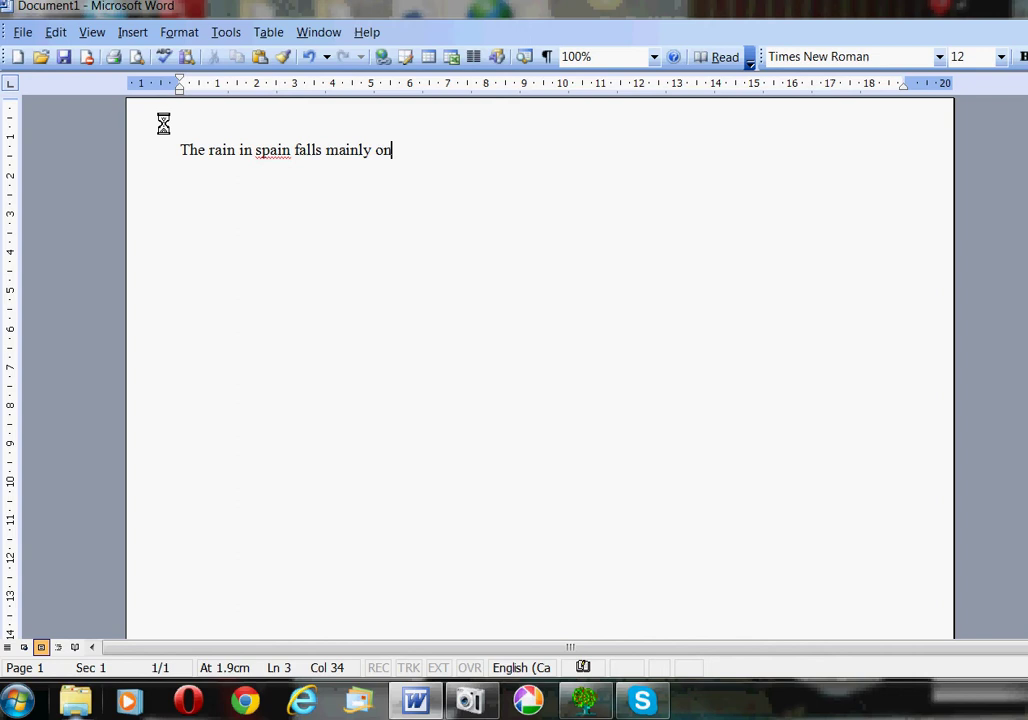
type(" the pl")
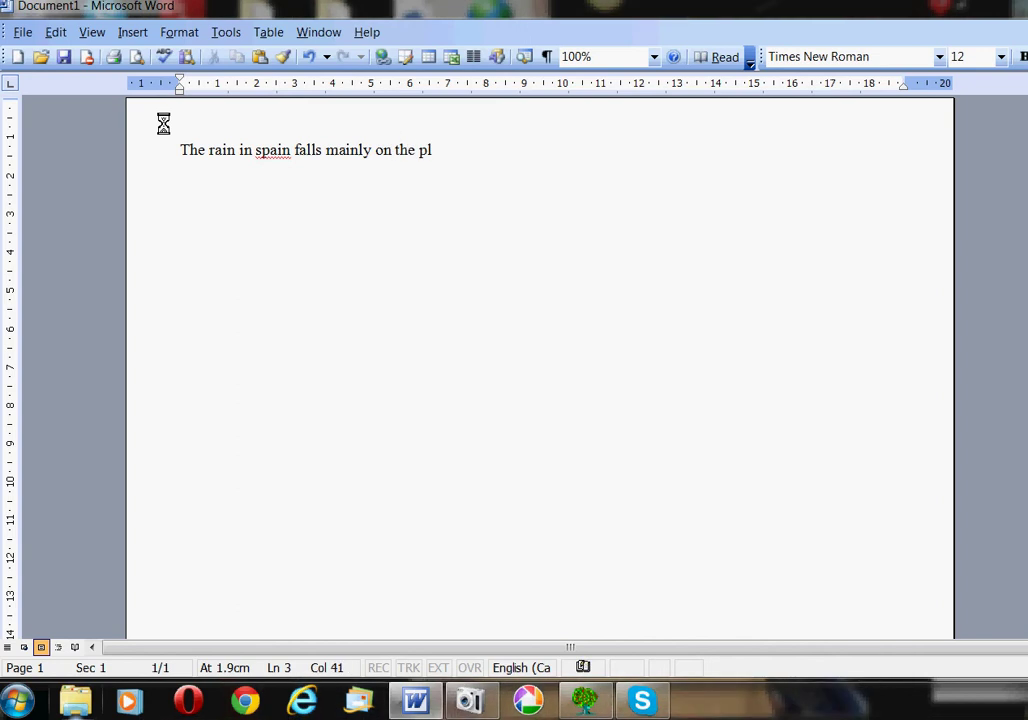
type("ain.")
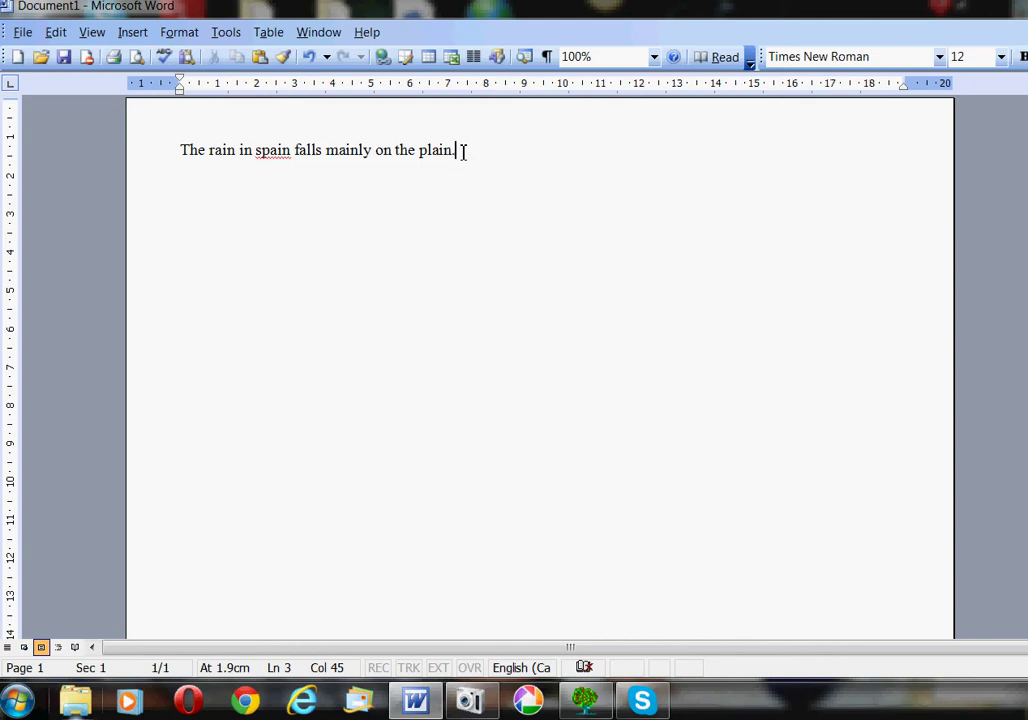
Make the first sentence bold at size 20, then select the word 'spain'
left_click_drag(463, 152, 182, 152)
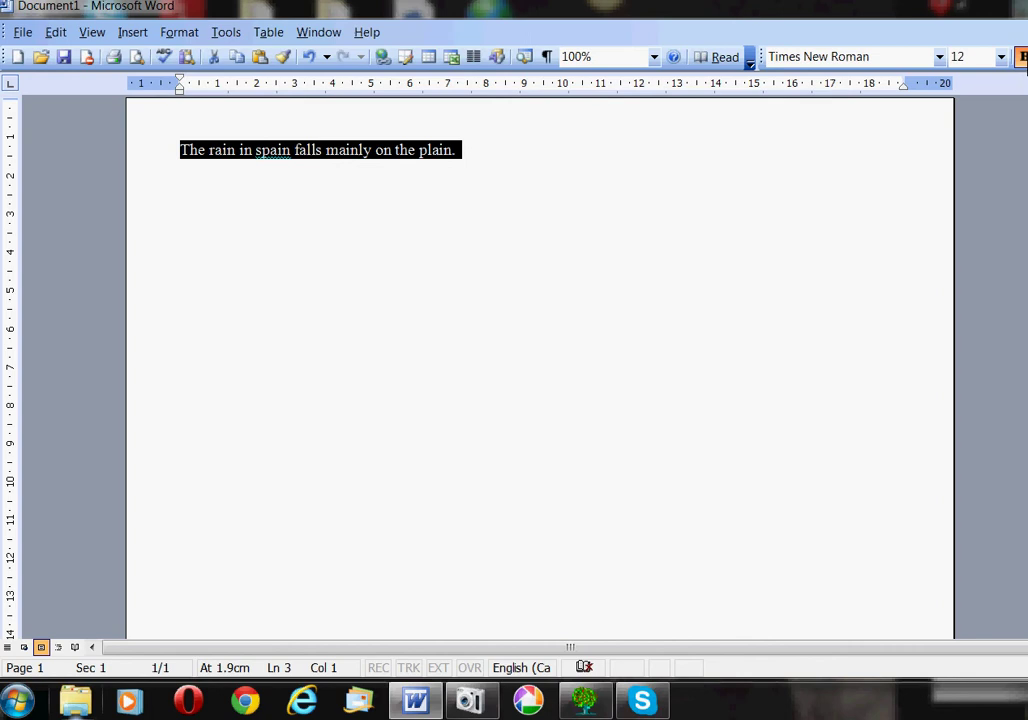
left_click(1022, 57)
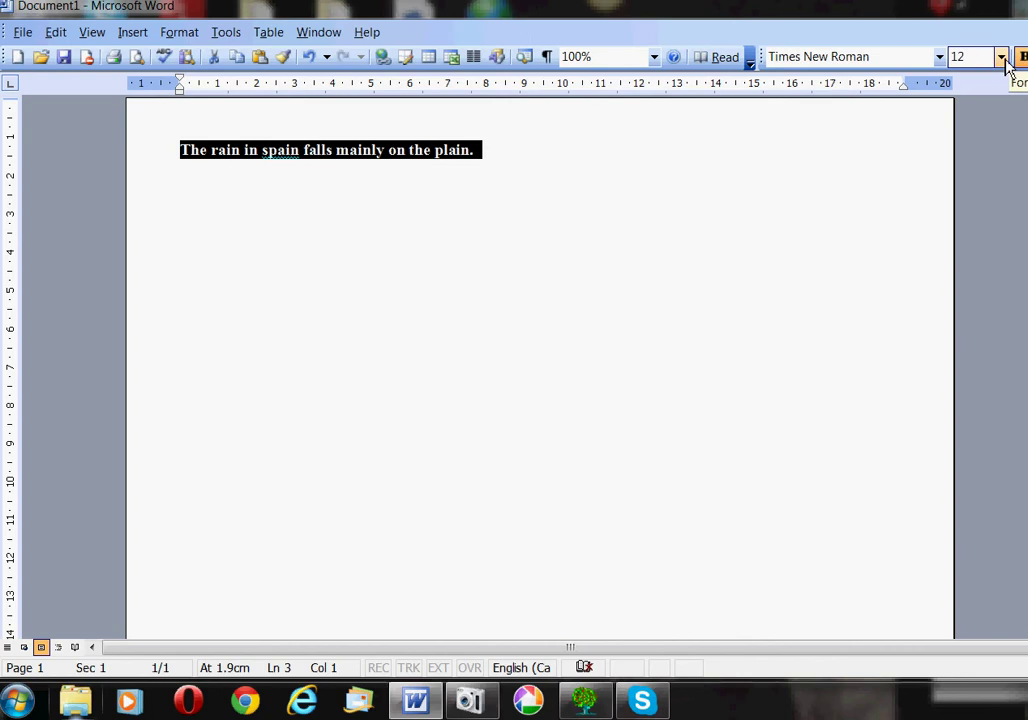
left_click(1002, 58)
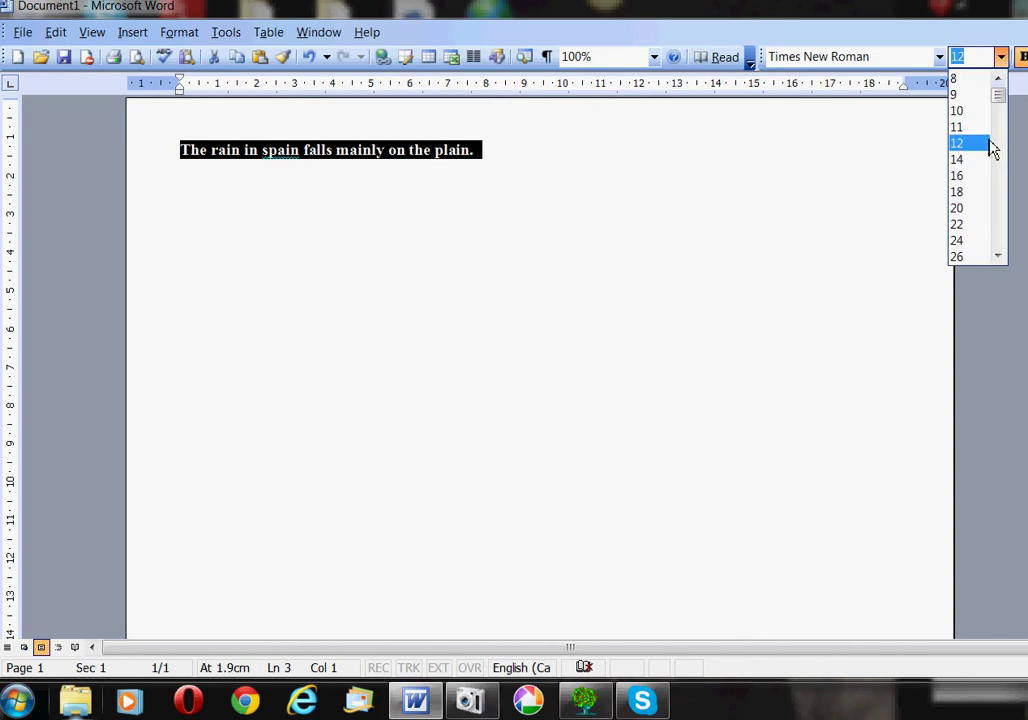
left_click(962, 210)
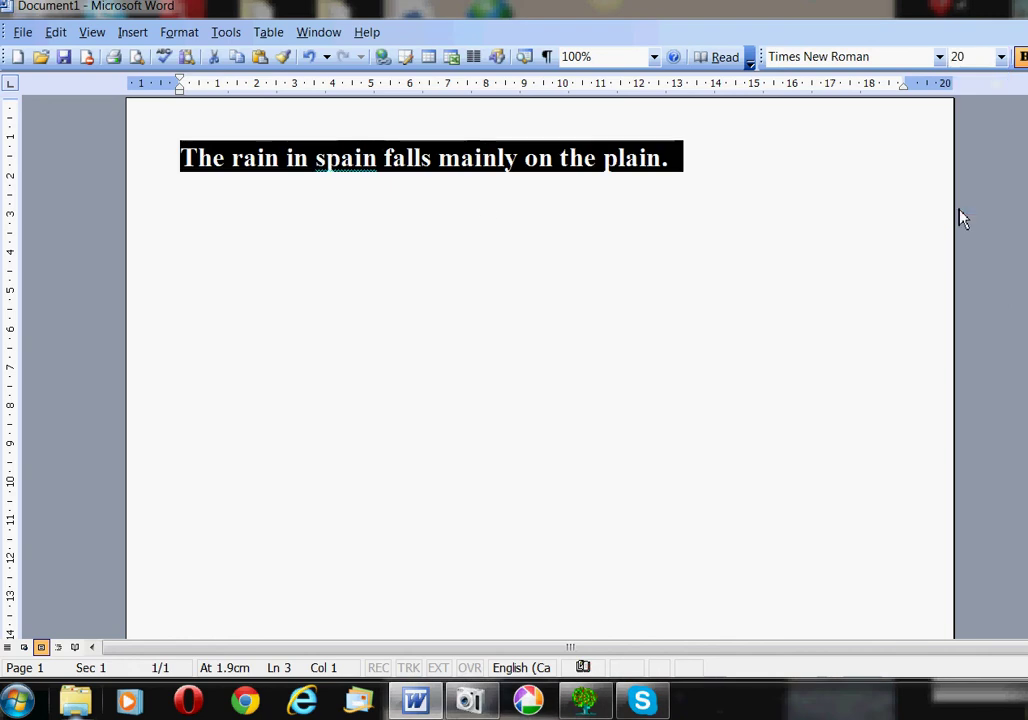
left_click(487, 205)
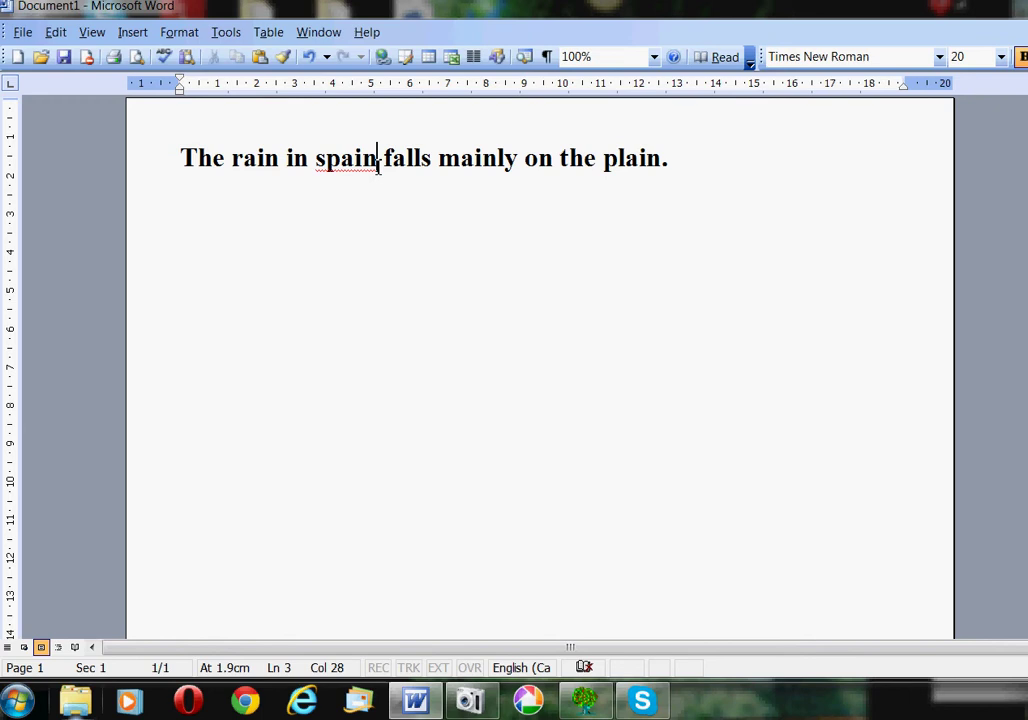
left_click_drag(380, 162, 319, 165)
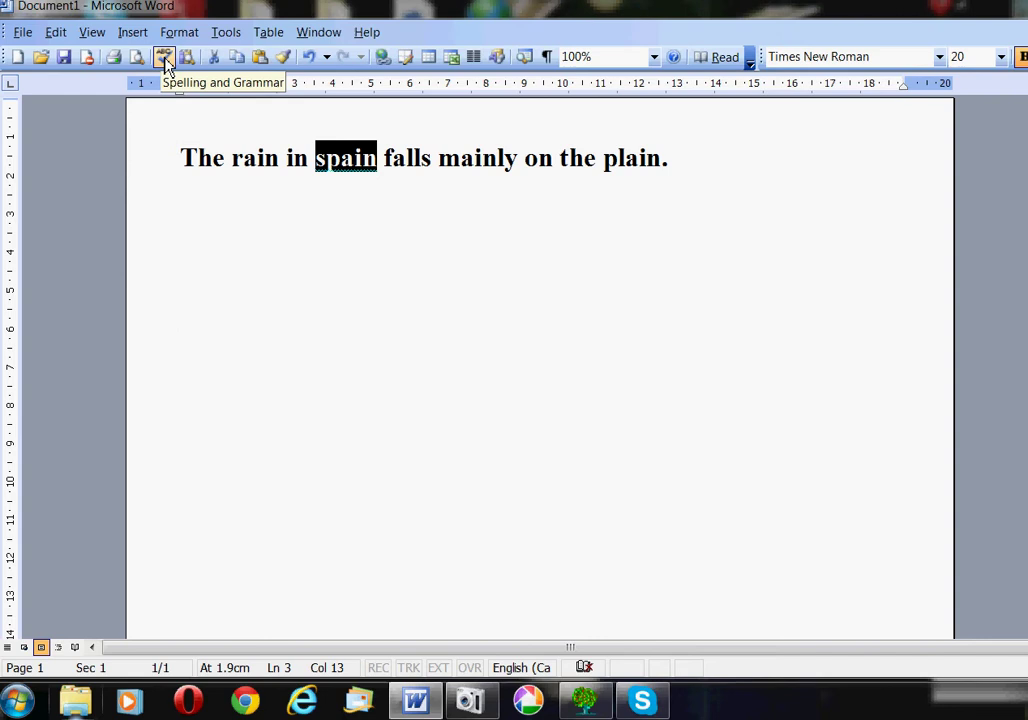
Run a spell check that changes 'spain' to 'Spain', then place the cursor after the sentence
left_click(165, 60)
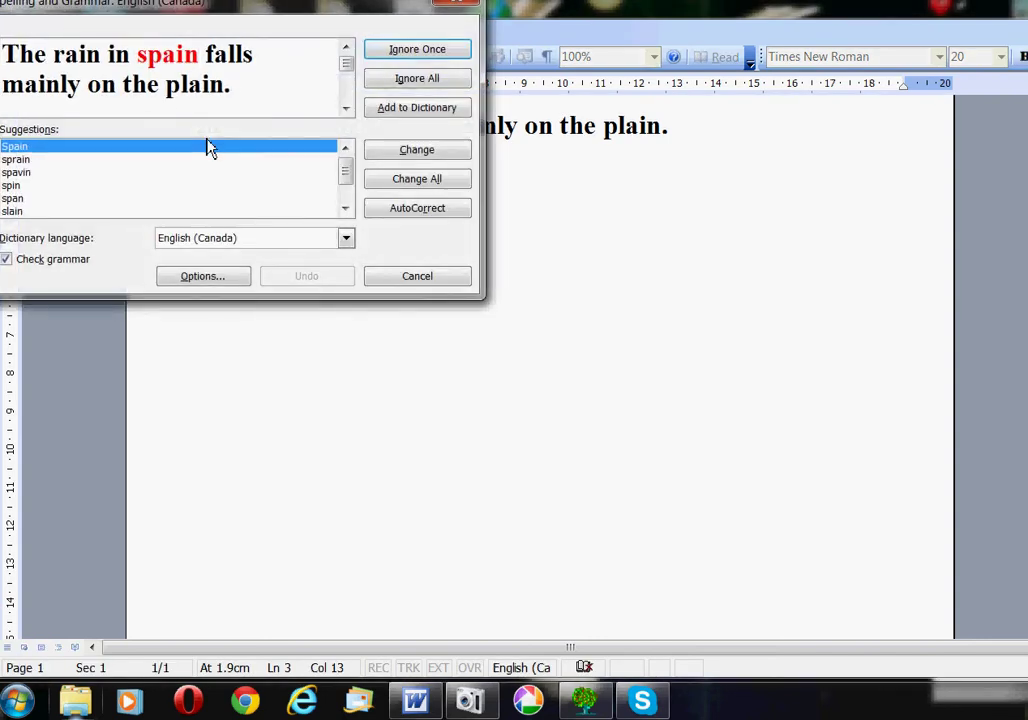
left_click_drag(222, 5, 442, 109)
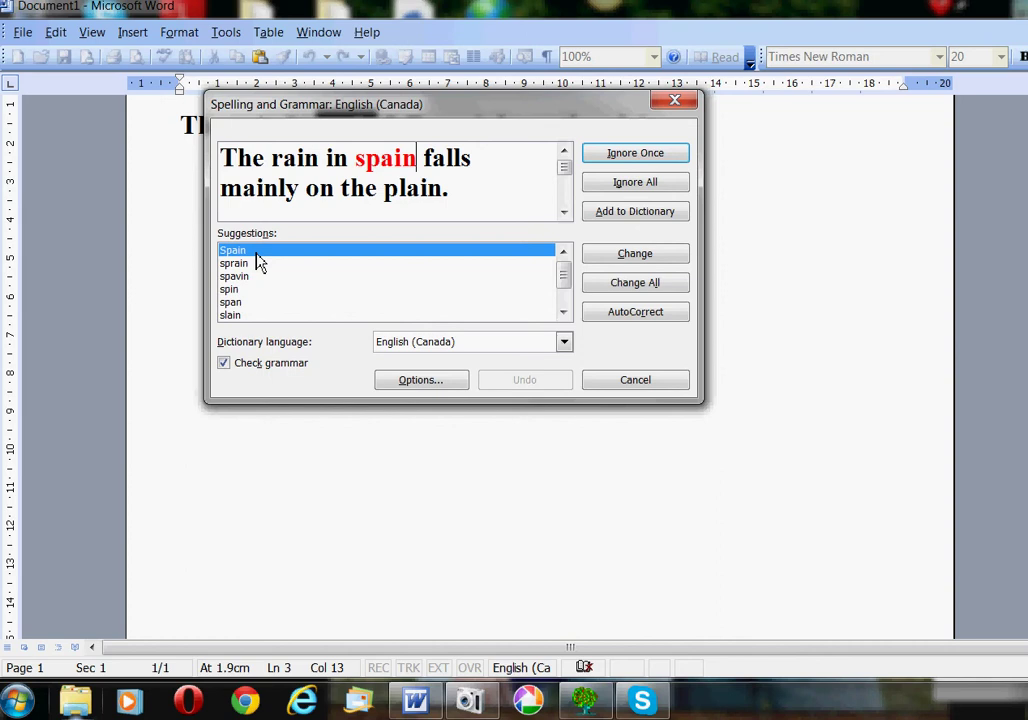
left_click(635, 256)
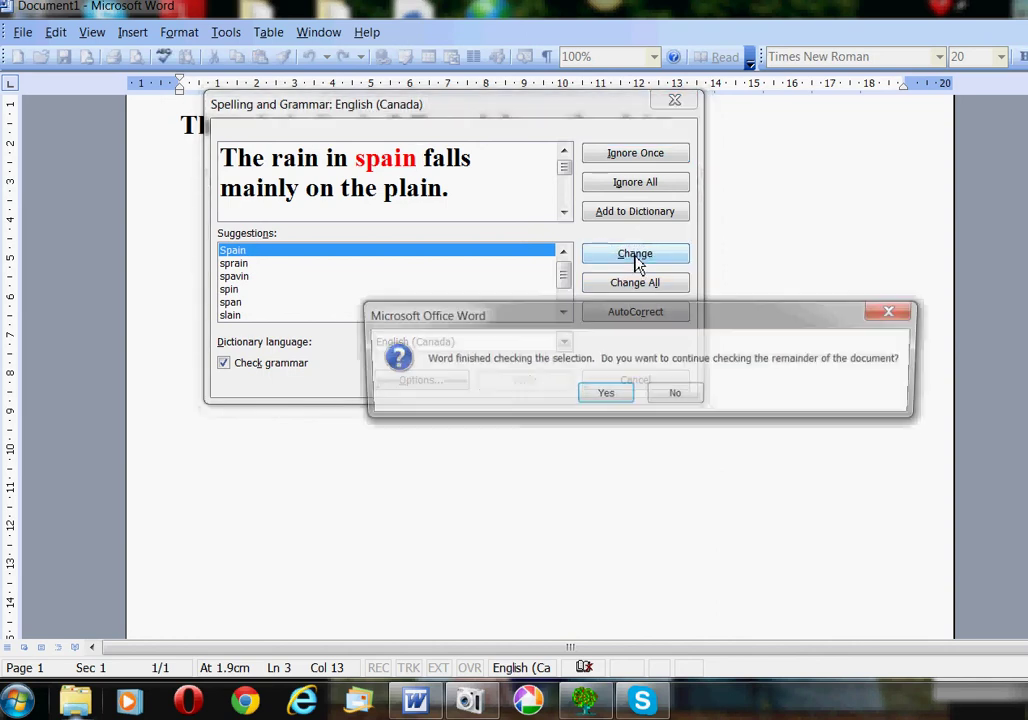
left_click(605, 396)
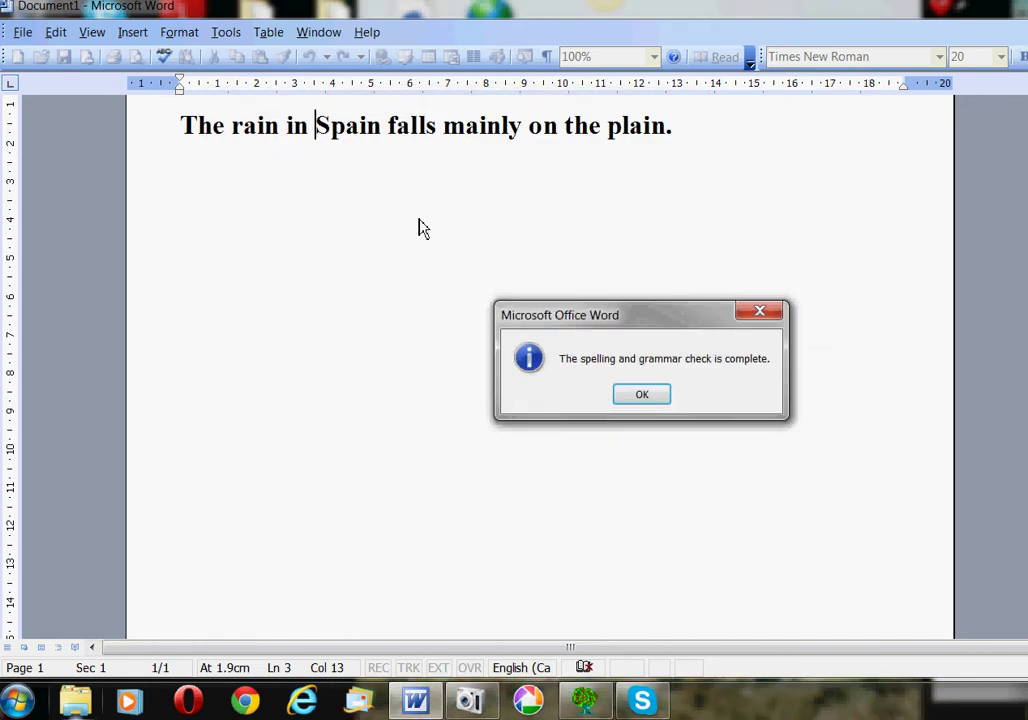
left_click(642, 396)
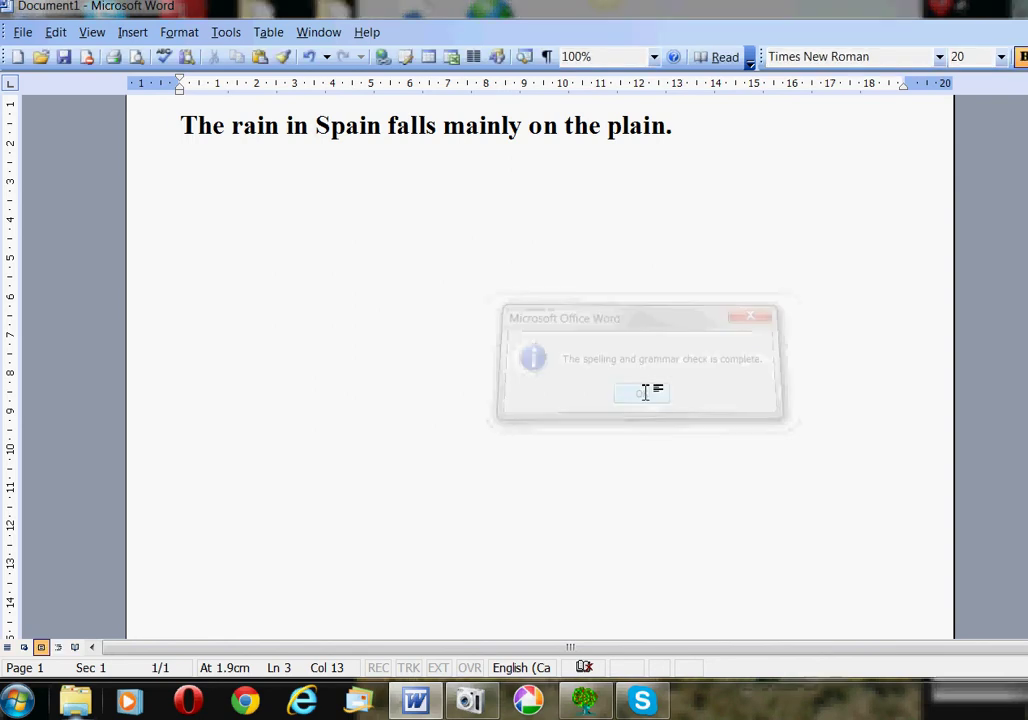
left_click(706, 127)
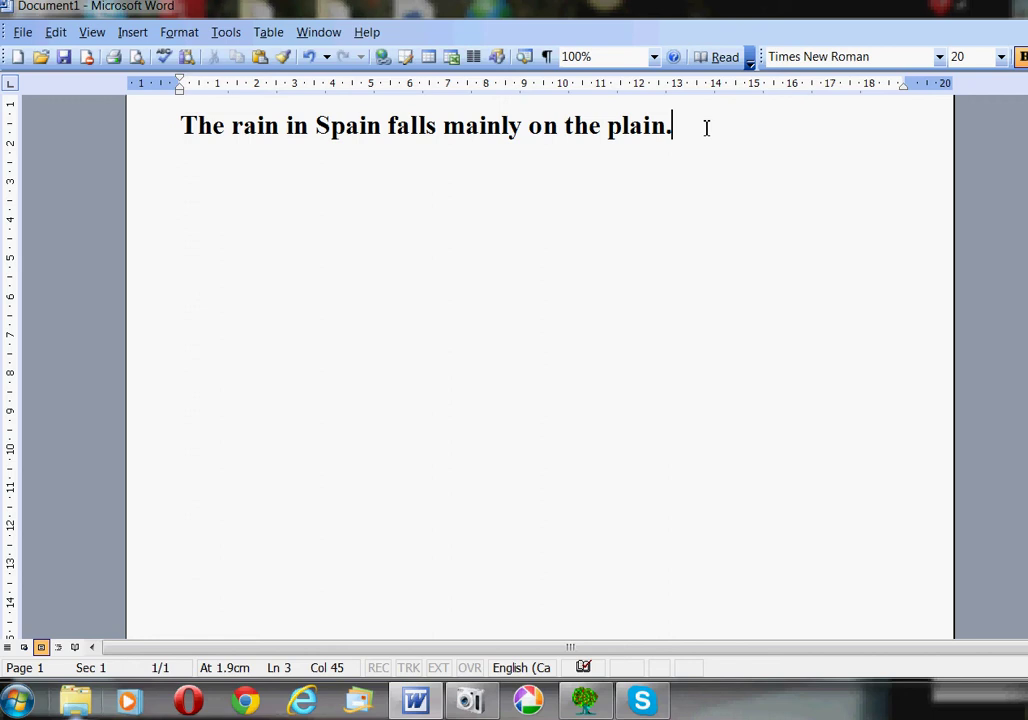
Type 'The quick brown fox jumped over the lazy cow.' on a new line and select it
key("Return")
key("Return")
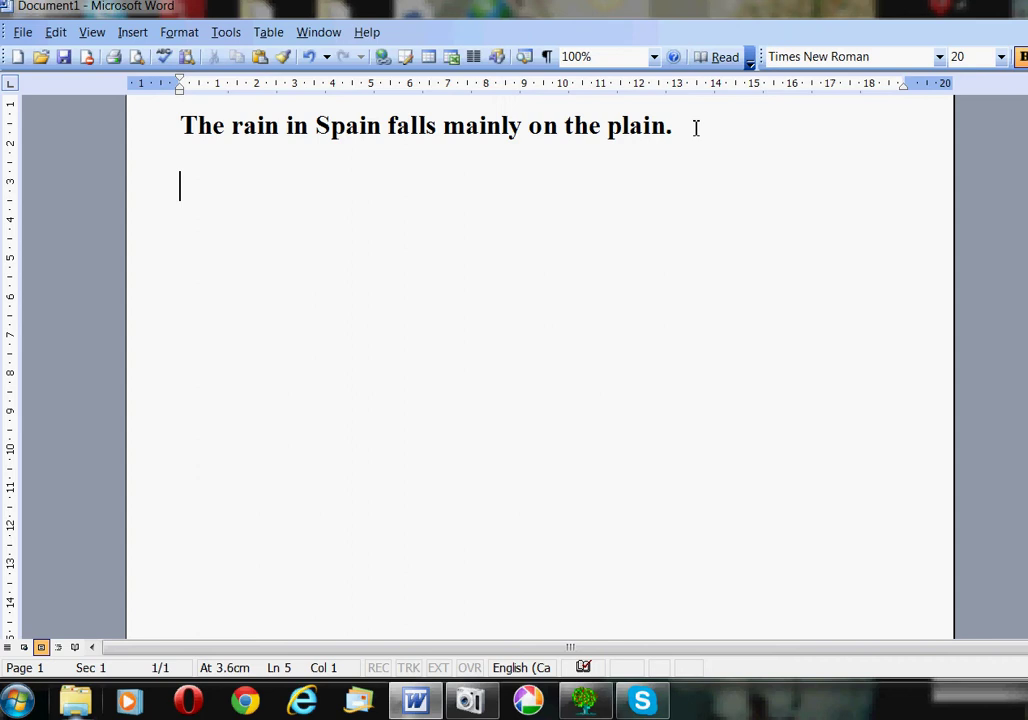
type("The quikc")
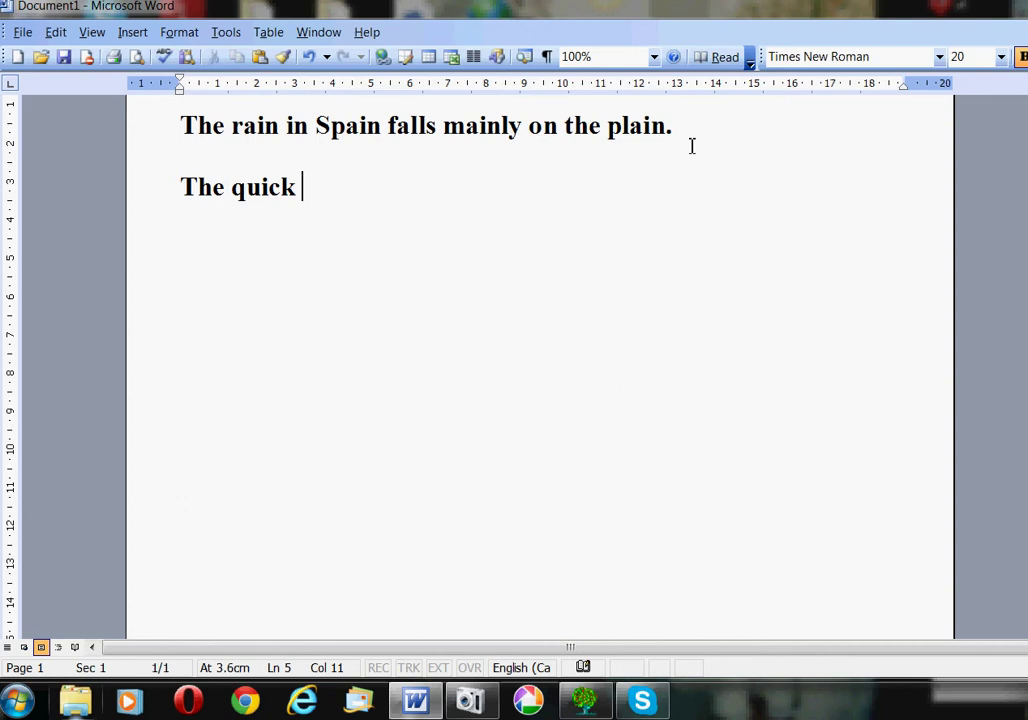
key("BackSpace")
type("brown fox j")
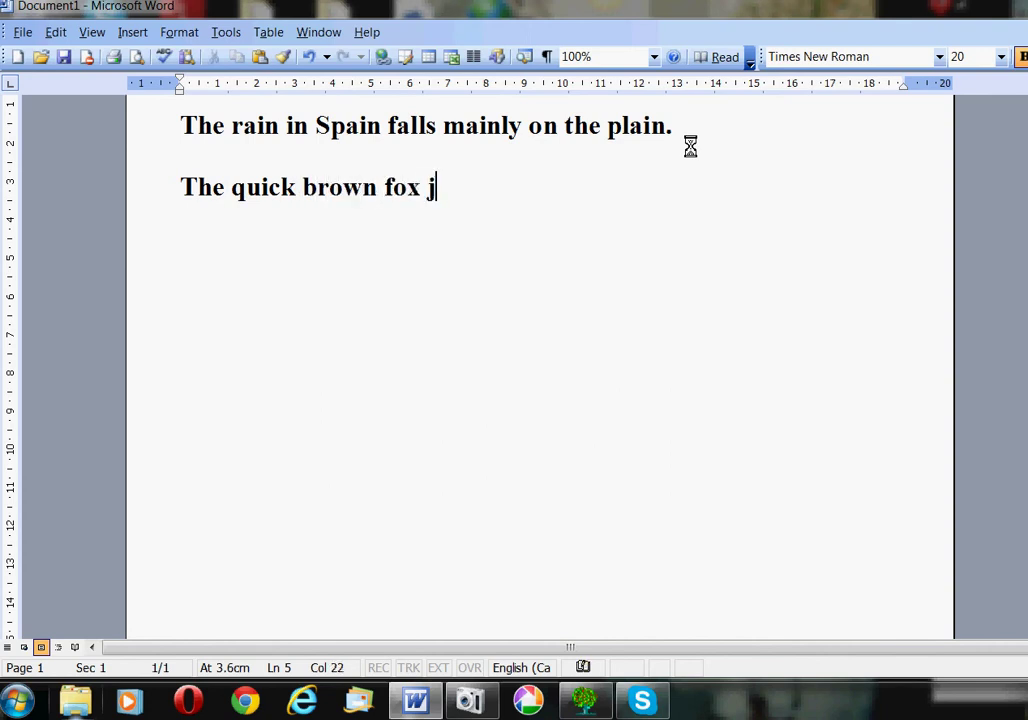
type("umped over t")
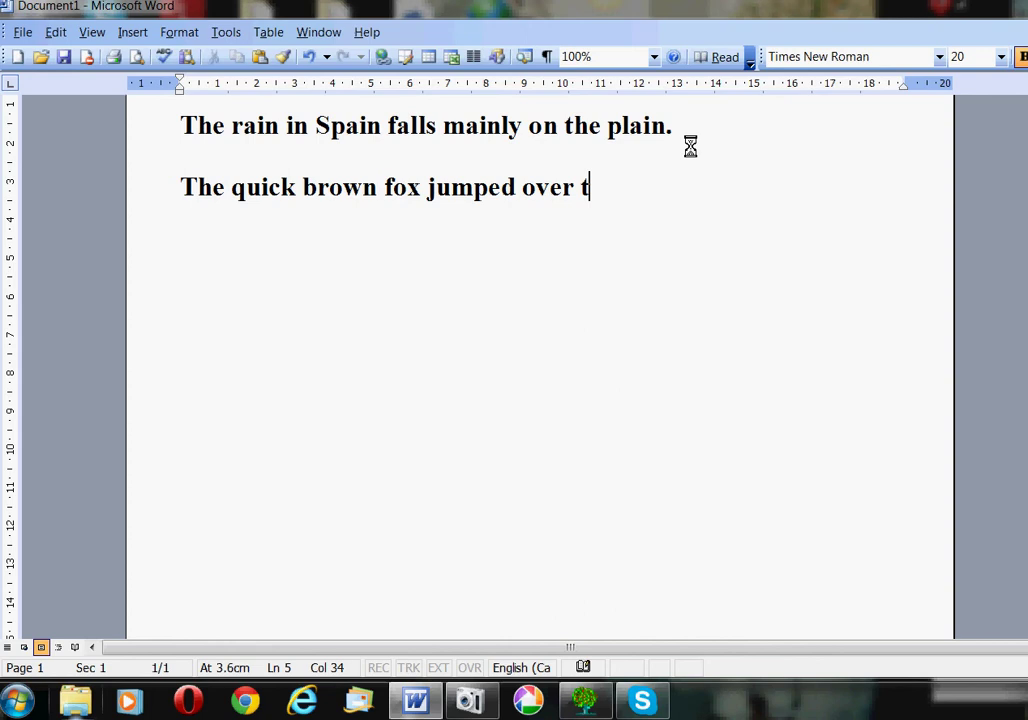
type("he lazy ")
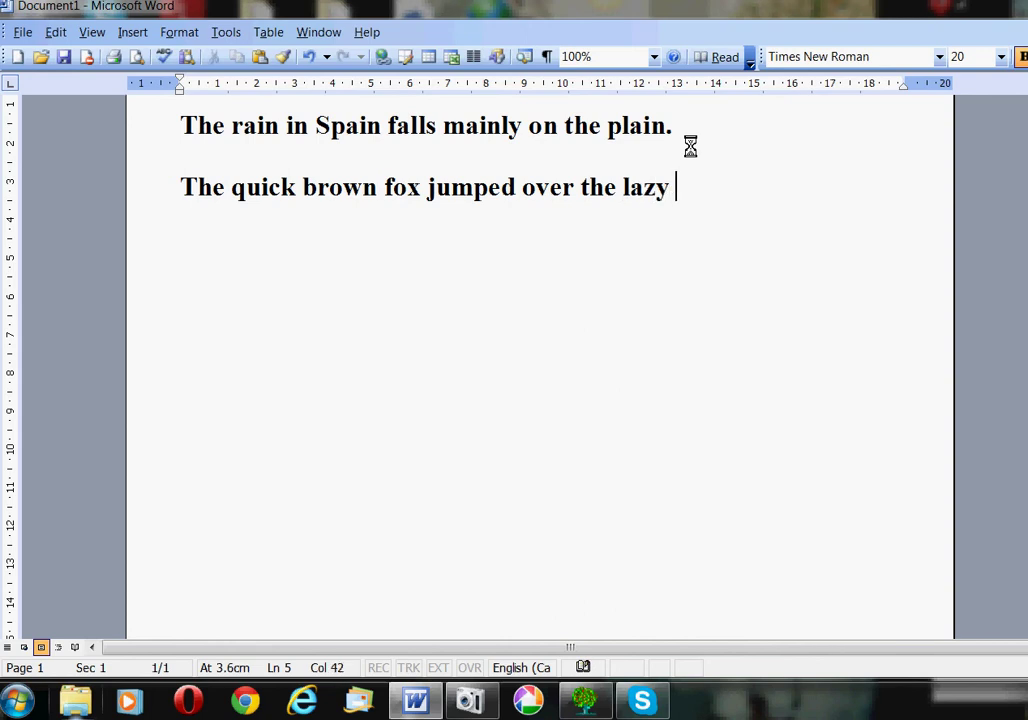
type("cow.")
key("Return")
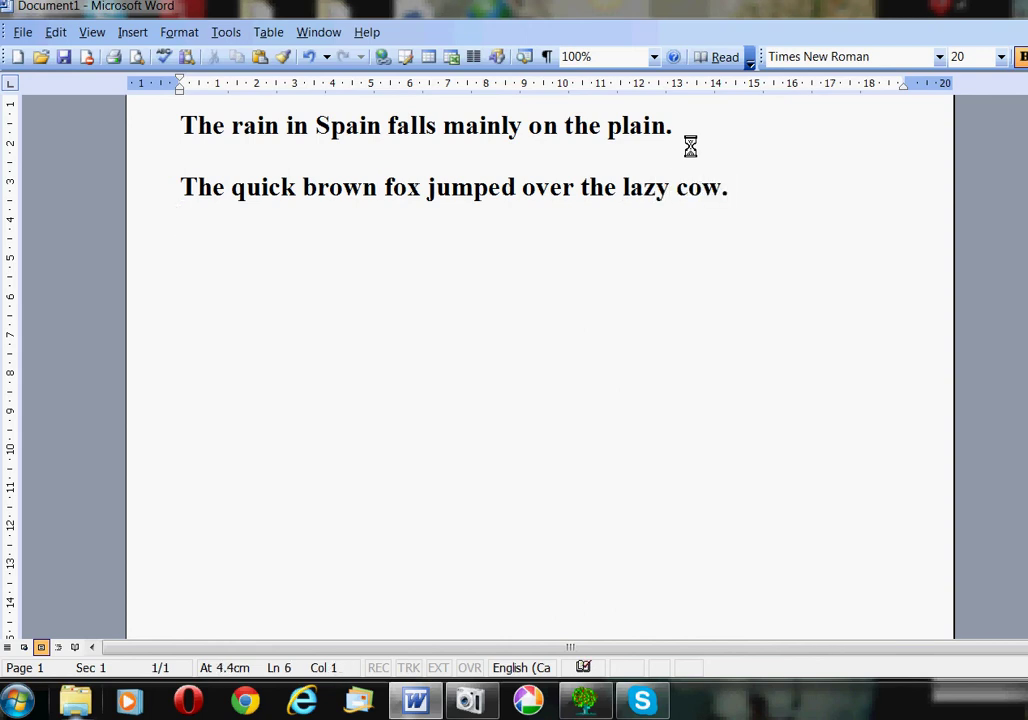
left_click_drag(741, 192, 207, 192)
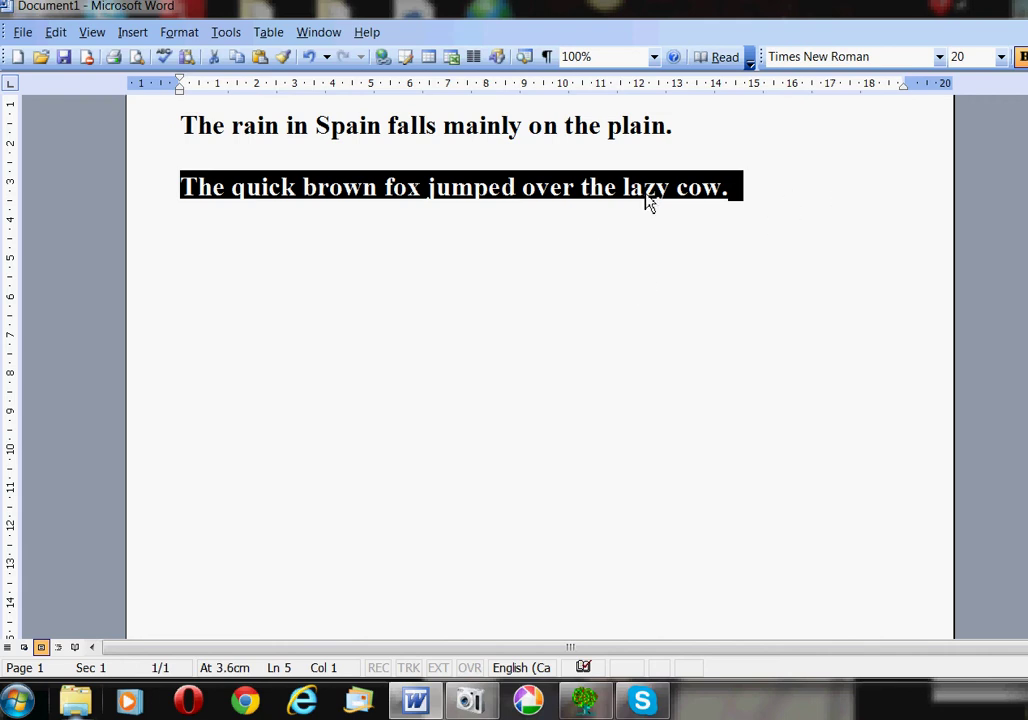
Add a new line below the underlined second sentence, typing and partly erasing test characters
left_click(805, 210)
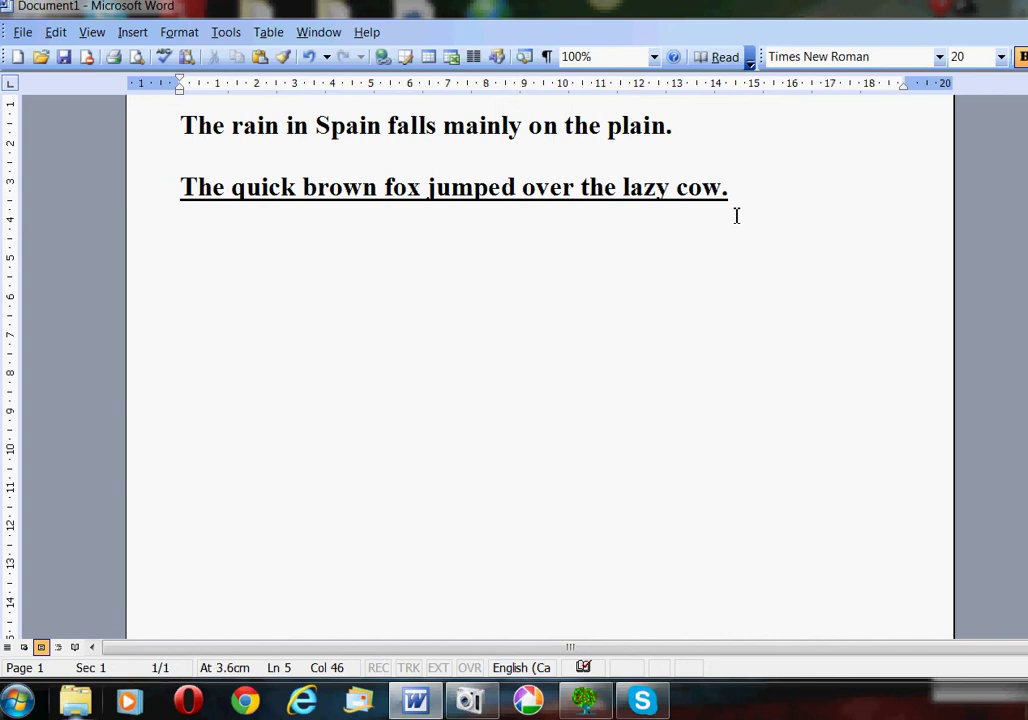
key("Return")
key("Return")
type("lkjj")
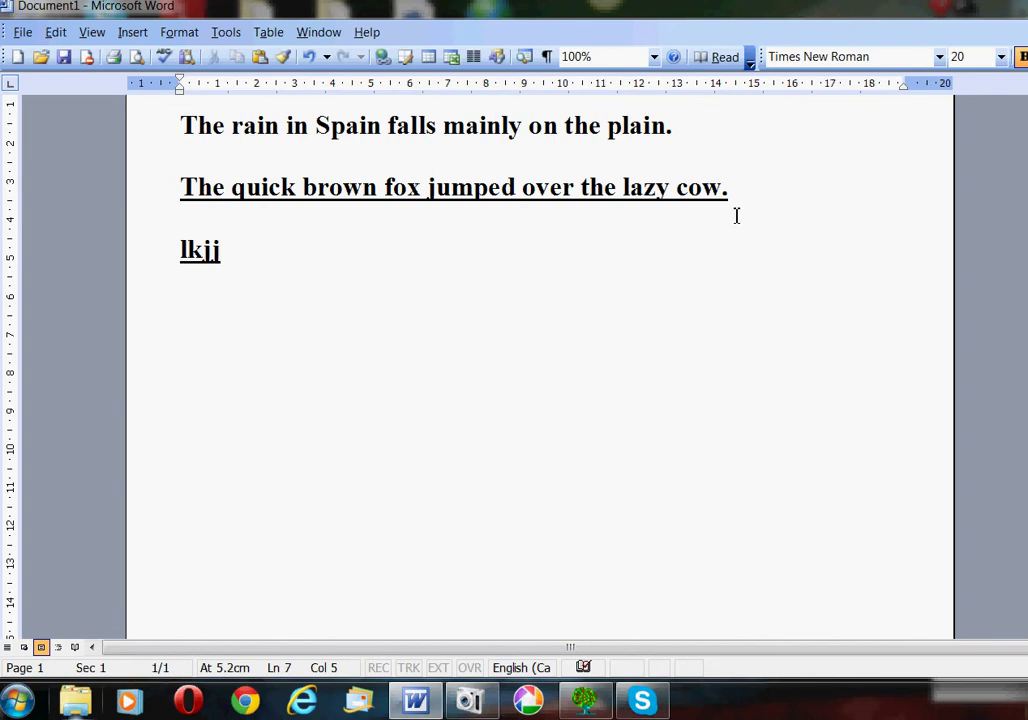
type("jlkj;kljlj")
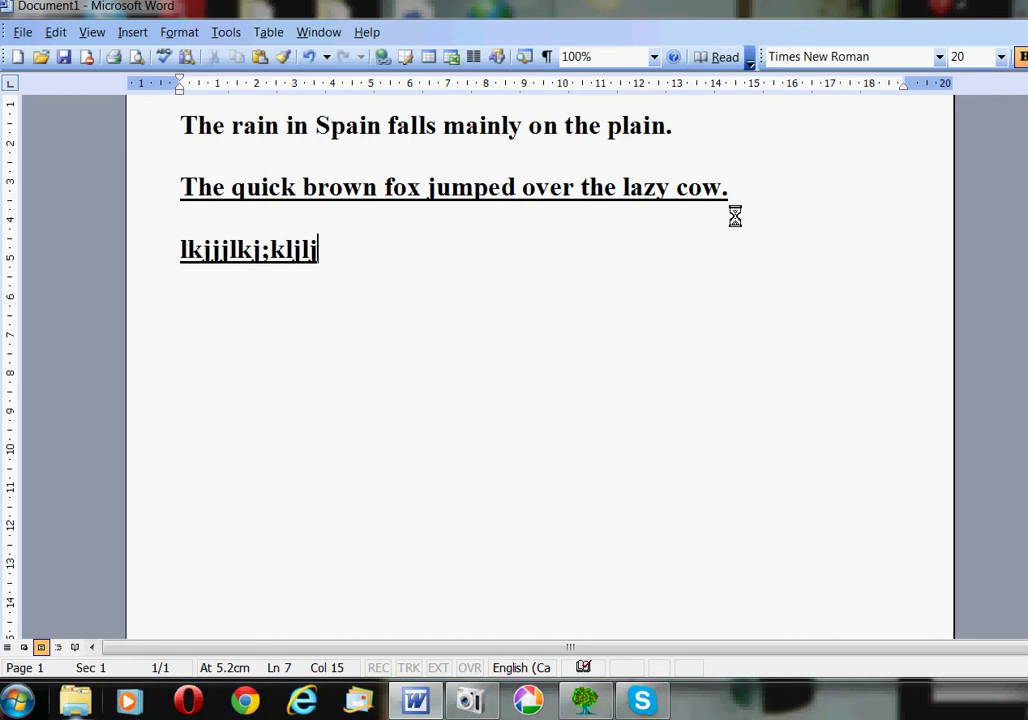
key("BackSpace")
key("BackSpace")
key("BackSpace")
key("BackSpace")
key("BackSpace")
key("BackSpace")
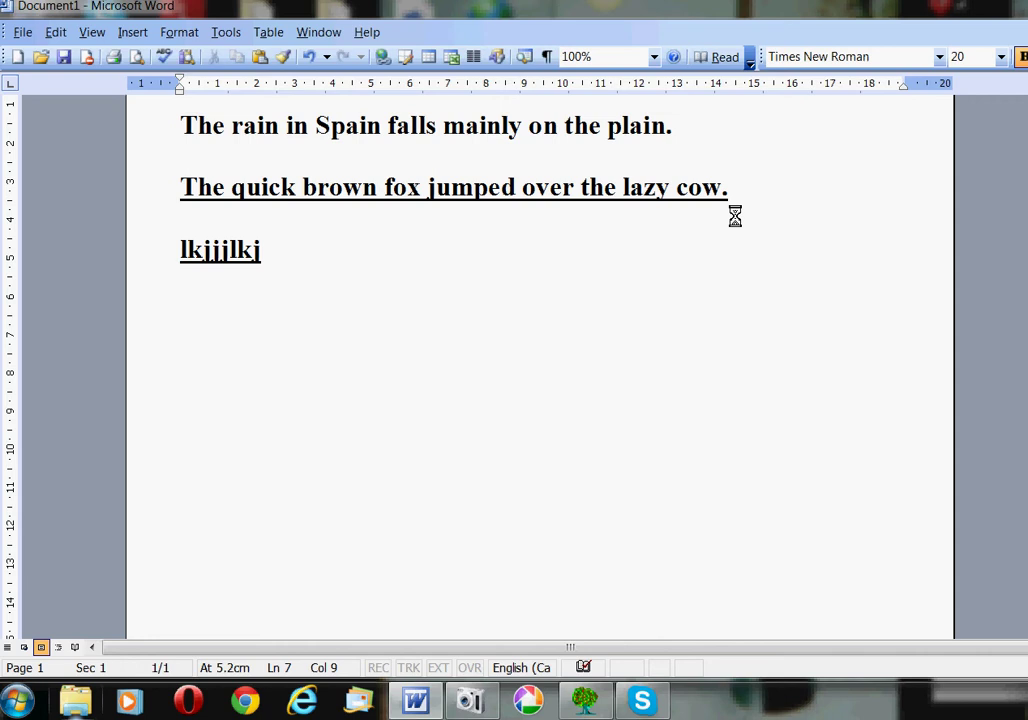
Replace the test characters with 'Using Microsoft Word is not too difficult.' and start a new line
key("BackSpace")
key("BackSpace")
key("BackSpace")
key("BackSpace")
key("BackSpace")
key("BackSpace")
key("BackSpace")
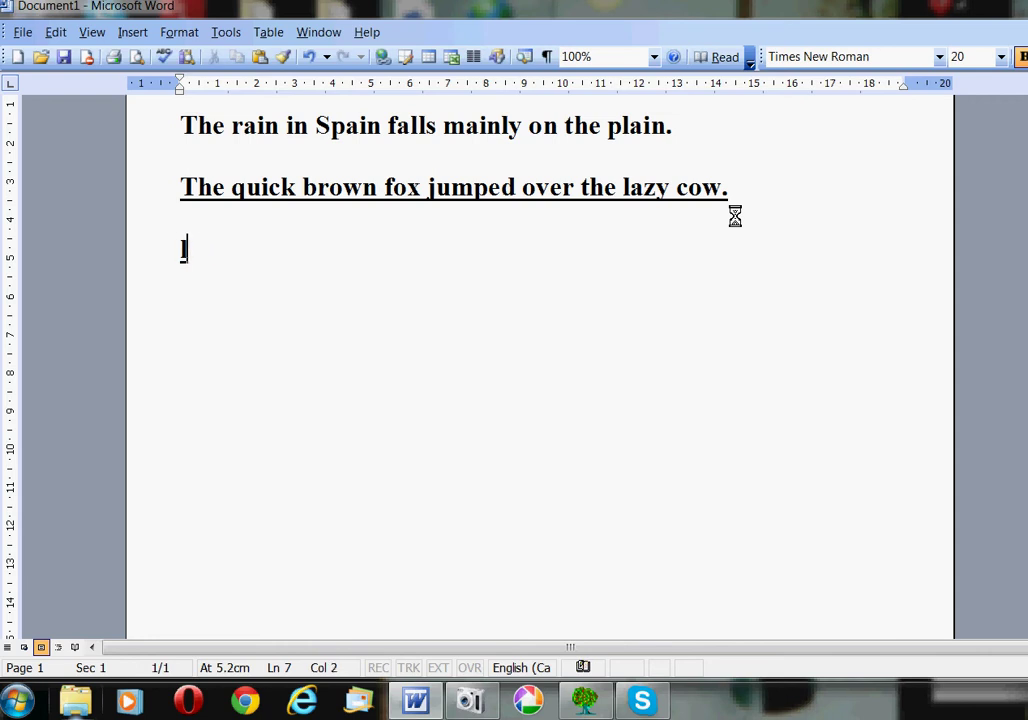
key("BackSpace")
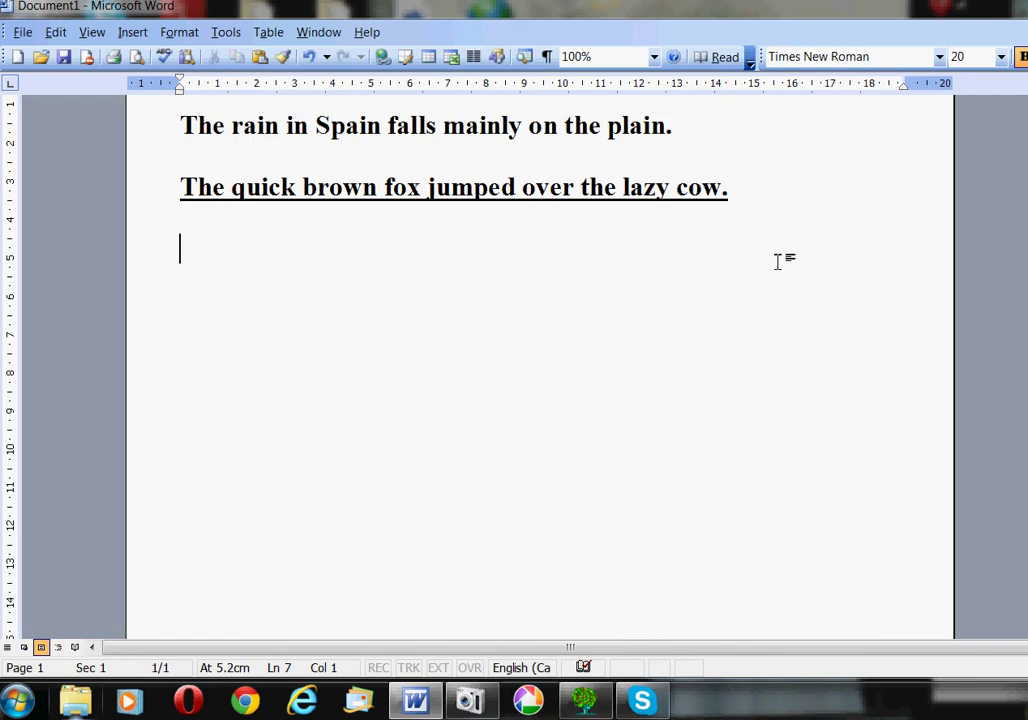
type("Using m")
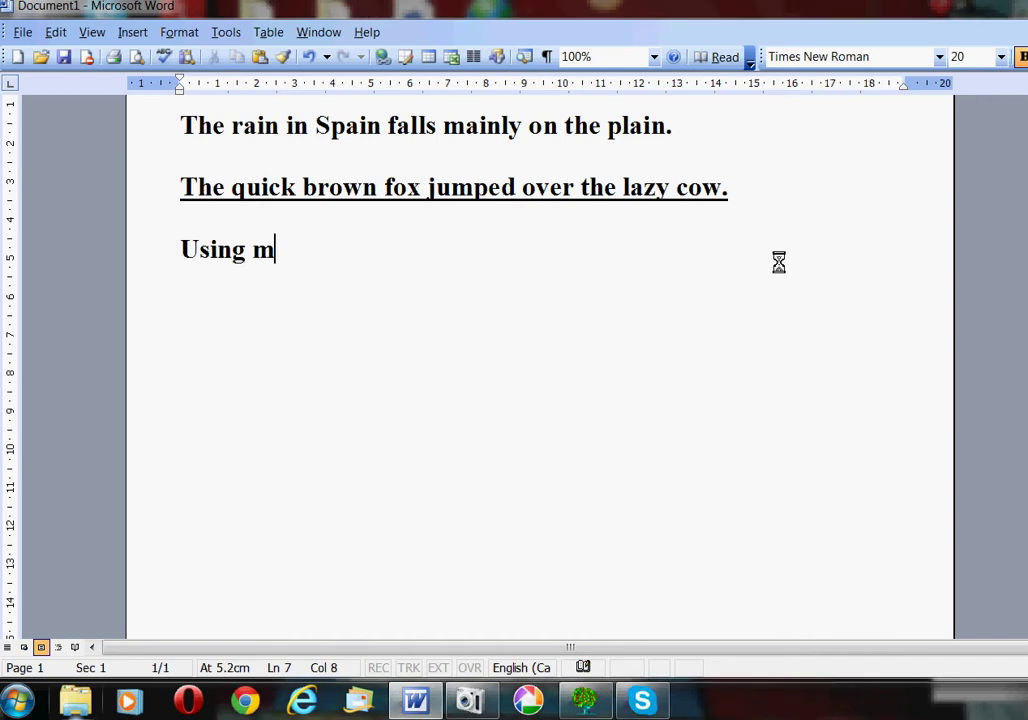
key("BackSpace")
type("Micro")
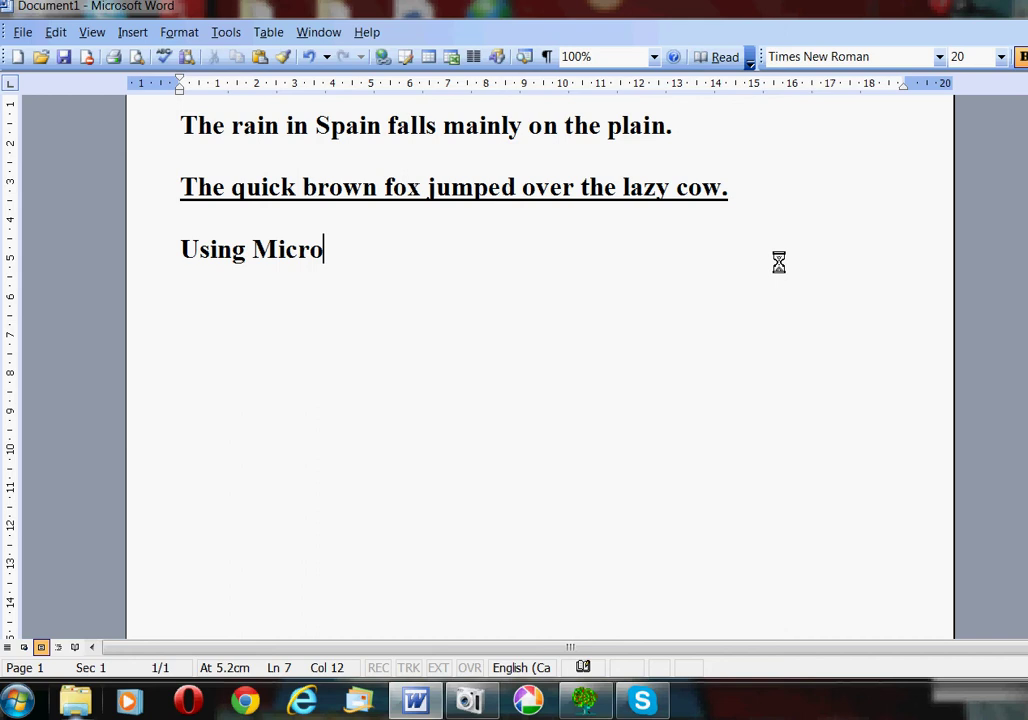
type("soft ")
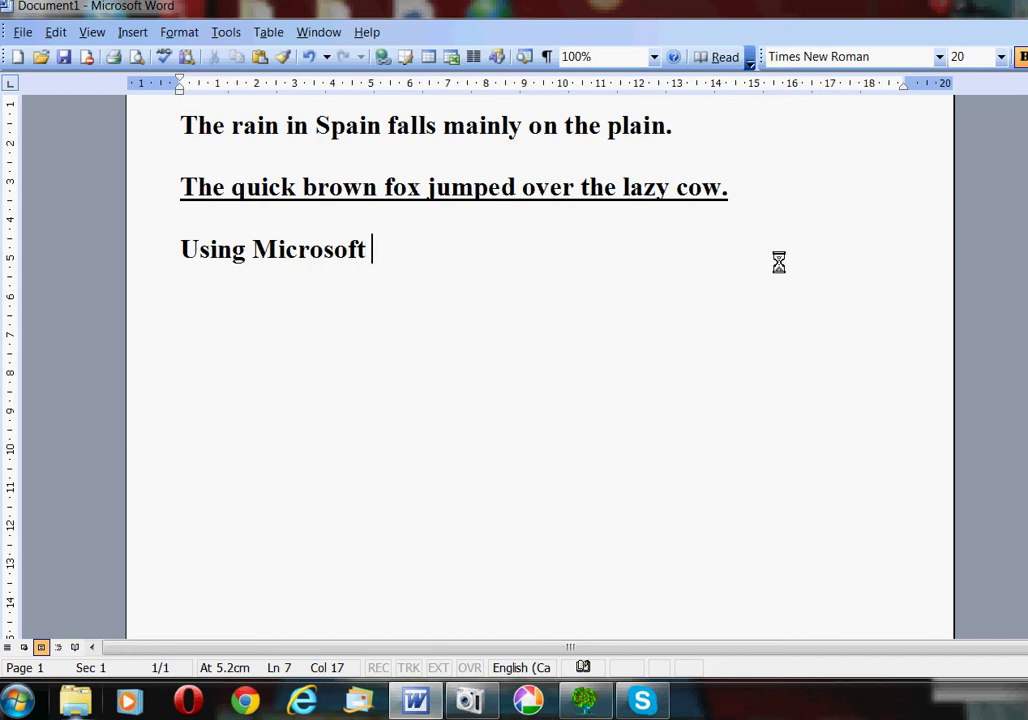
type("Word is not")
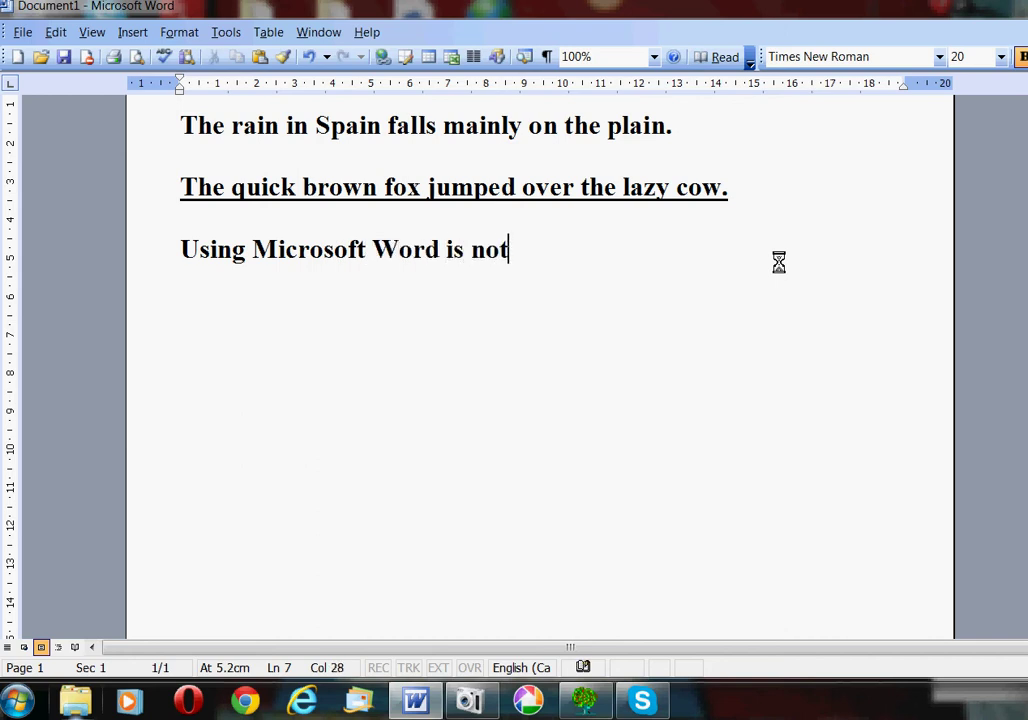
type(" too diffic")
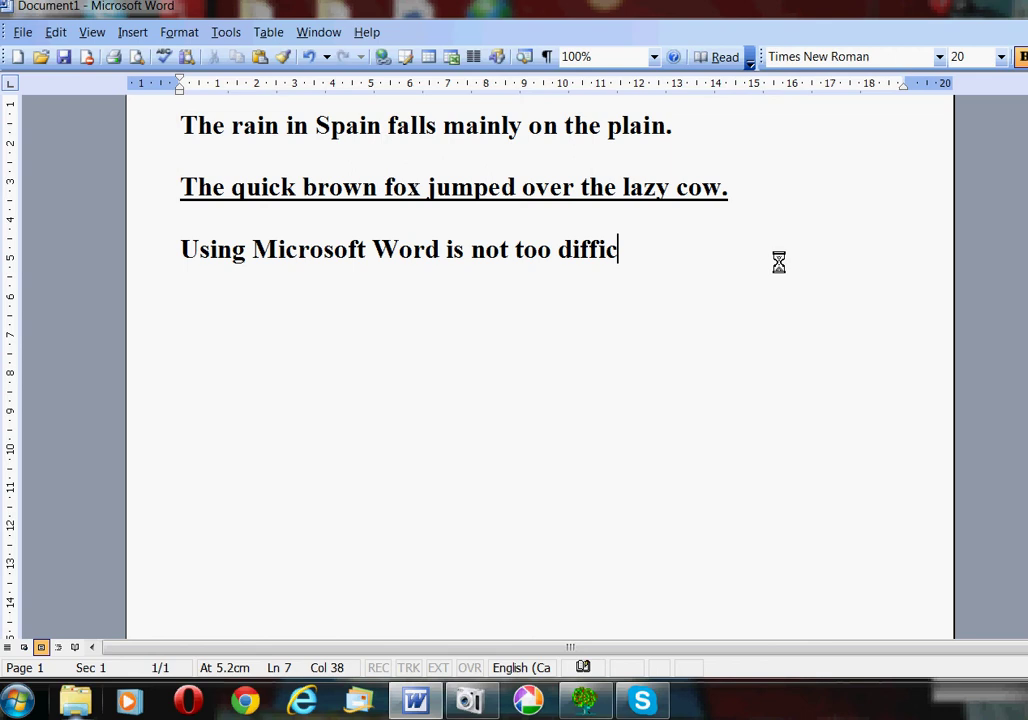
type("ult.")
key("Return")
key("Return")
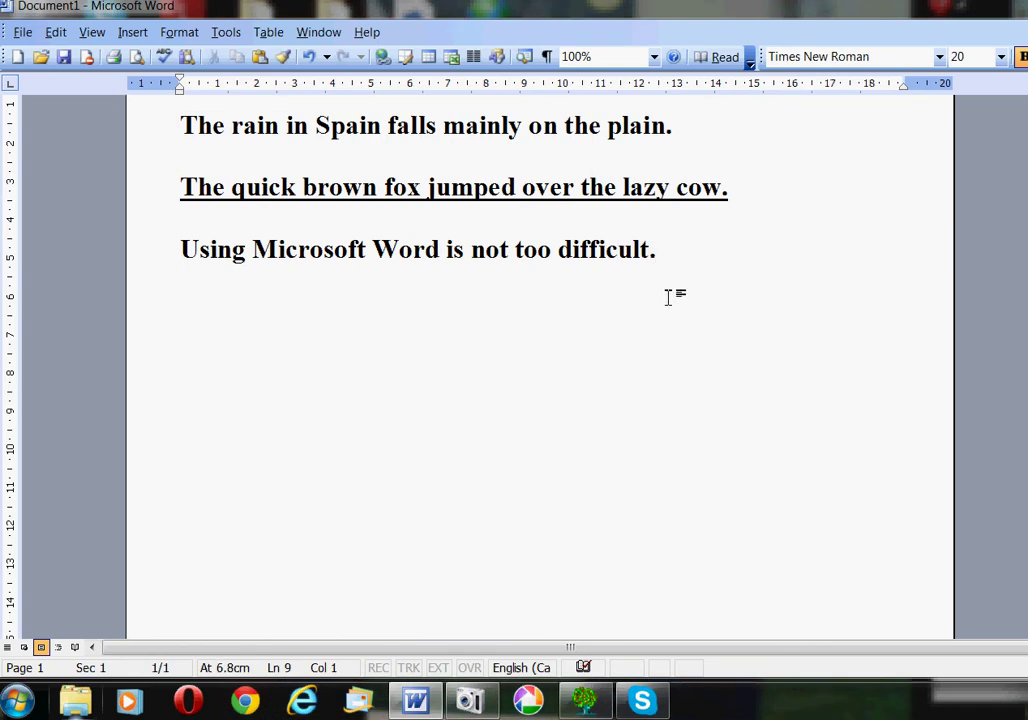
Colour the sentence 'Using Microsoft Word is not too difficult.' blue and reselect it
left_click_drag(661, 256, 242, 255)
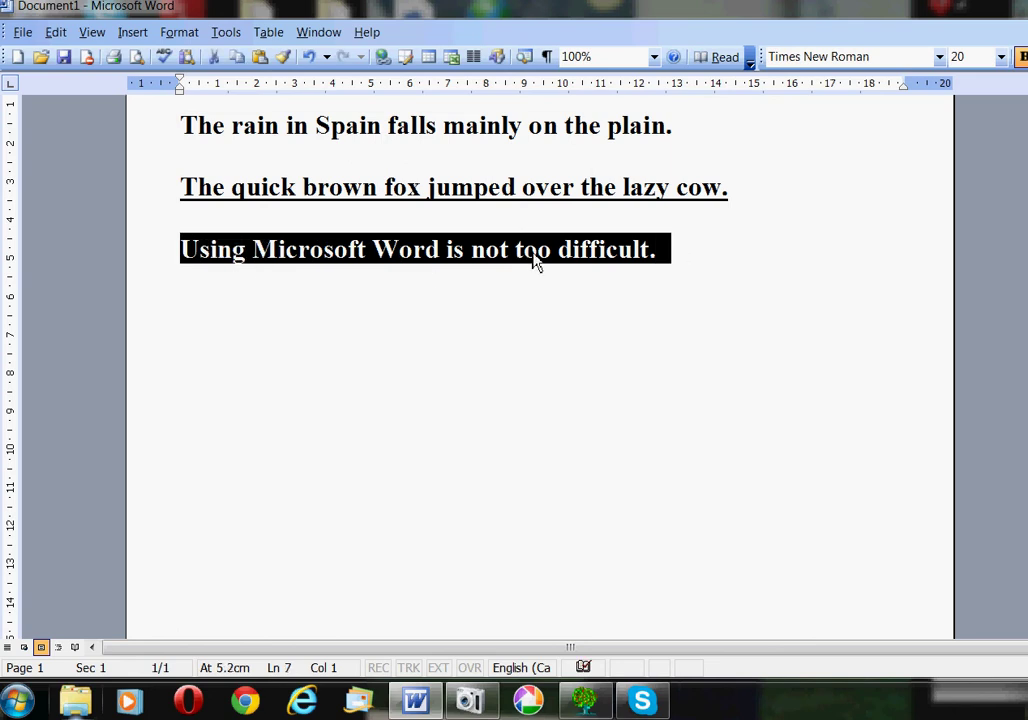
left_click(259, 249)
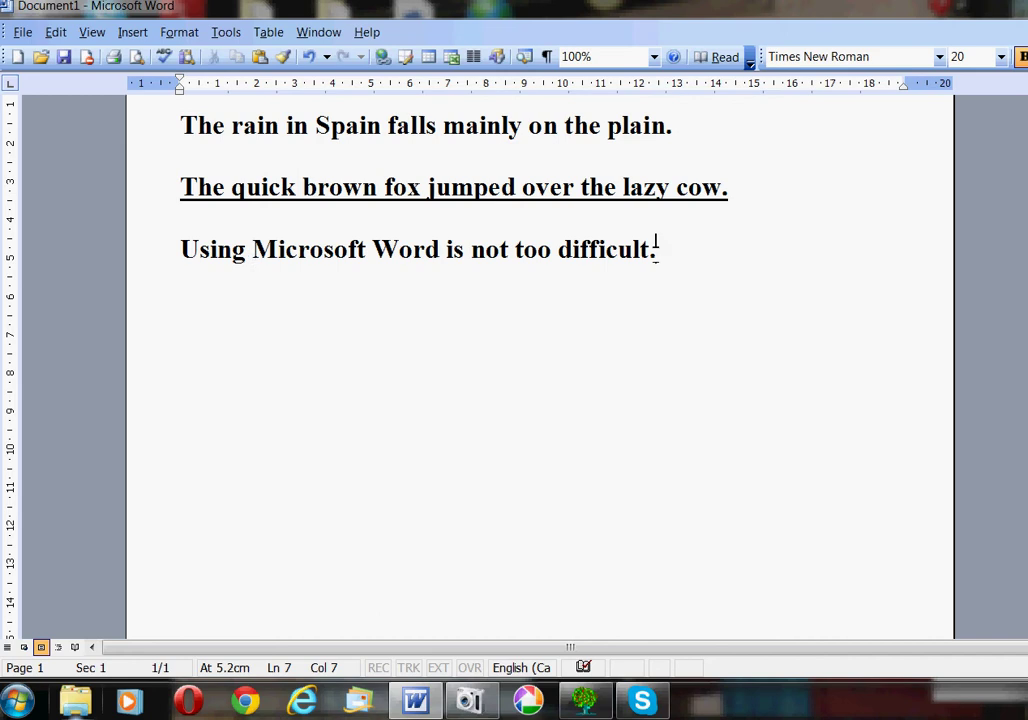
left_click_drag(657, 246, 214, 250)
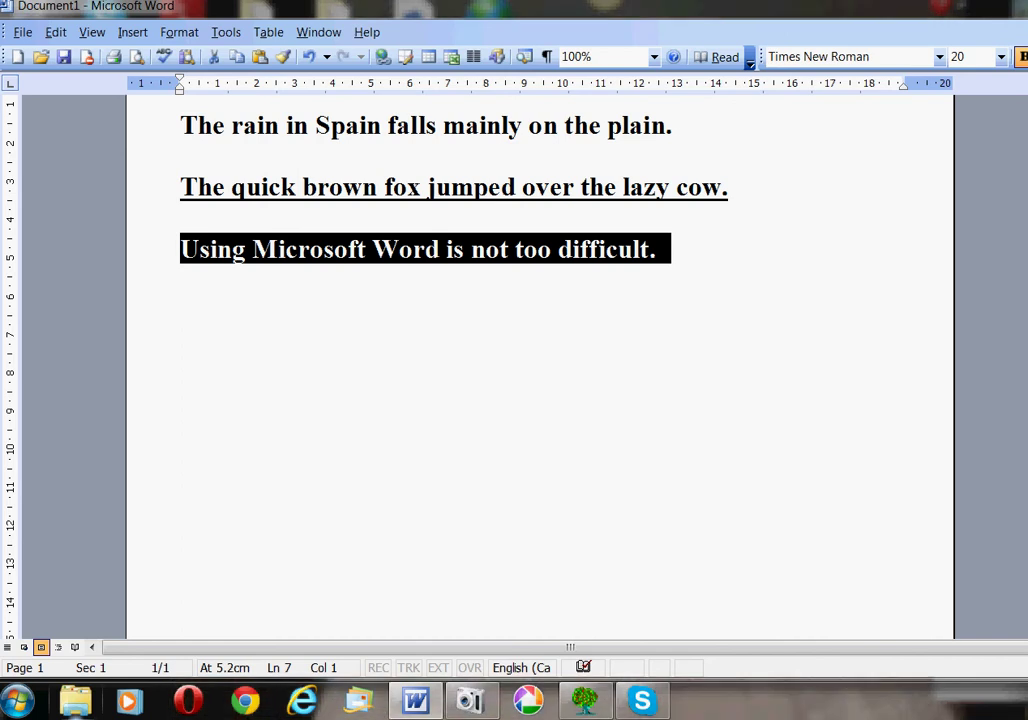
scroll(540, 360, "left", 3)
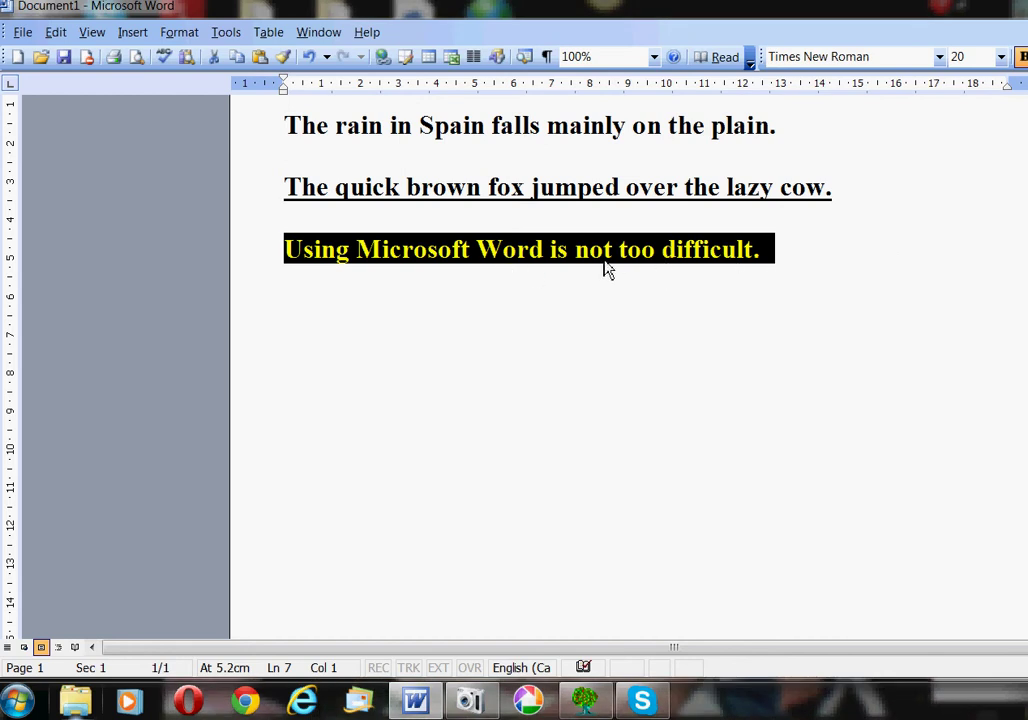
left_click(814, 267)
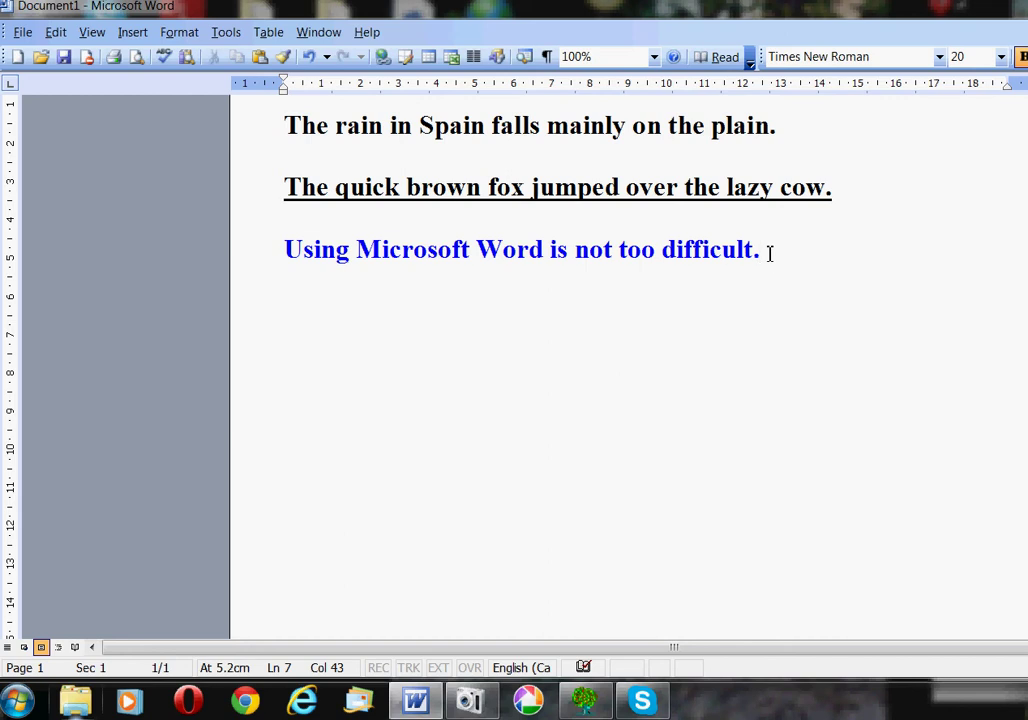
left_click_drag(770, 252, 314, 263)
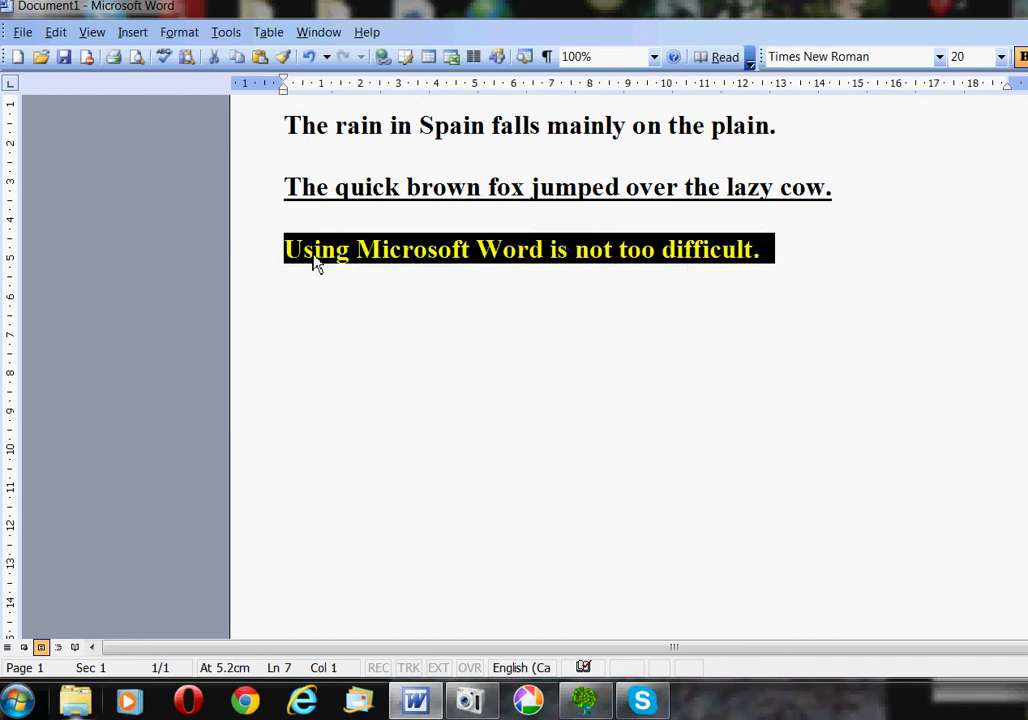
Copy the blue sentence and paste it on a new line below the original
left_click(56, 33)
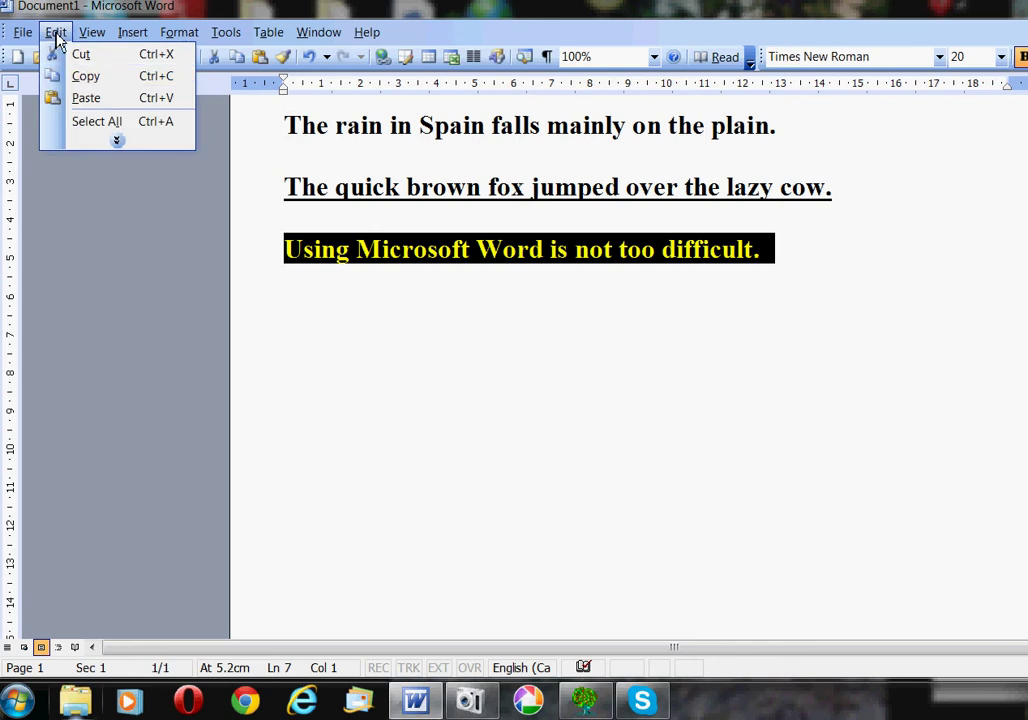
left_click(89, 85)
left_click(788, 255)
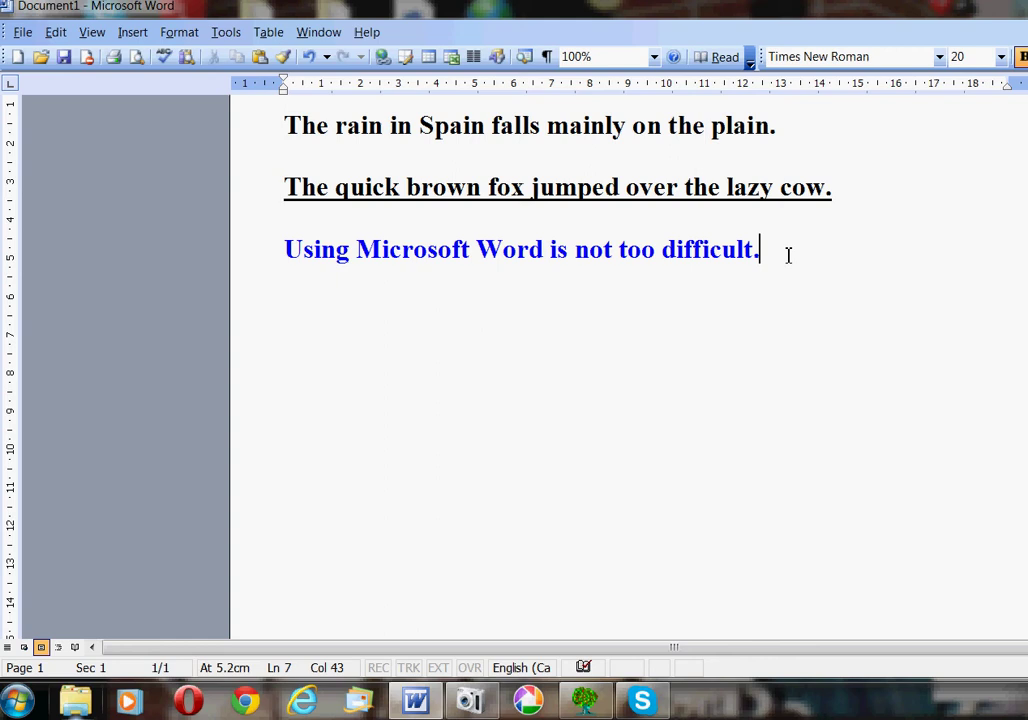
key("Return")
key("Return")
key("Return")
key("Return")
key("Return")
key("Return")
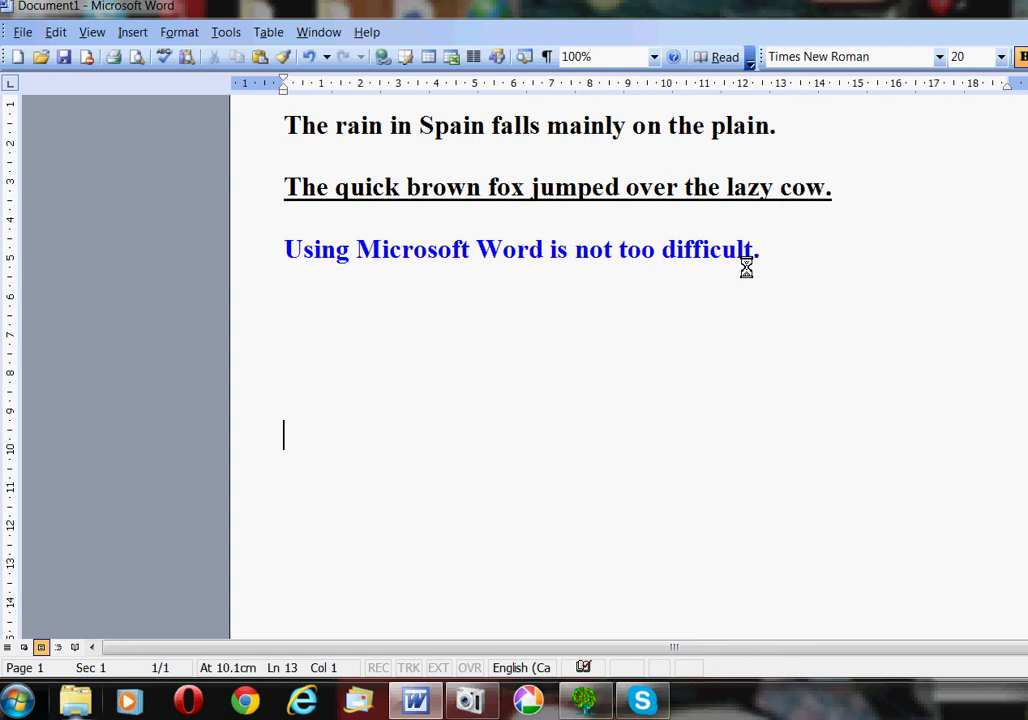
key("BackSpace")
key("BackSpace")
key("BackSpace")
key("BackSpace")
left_click(52, 33)
left_click(86, 98)
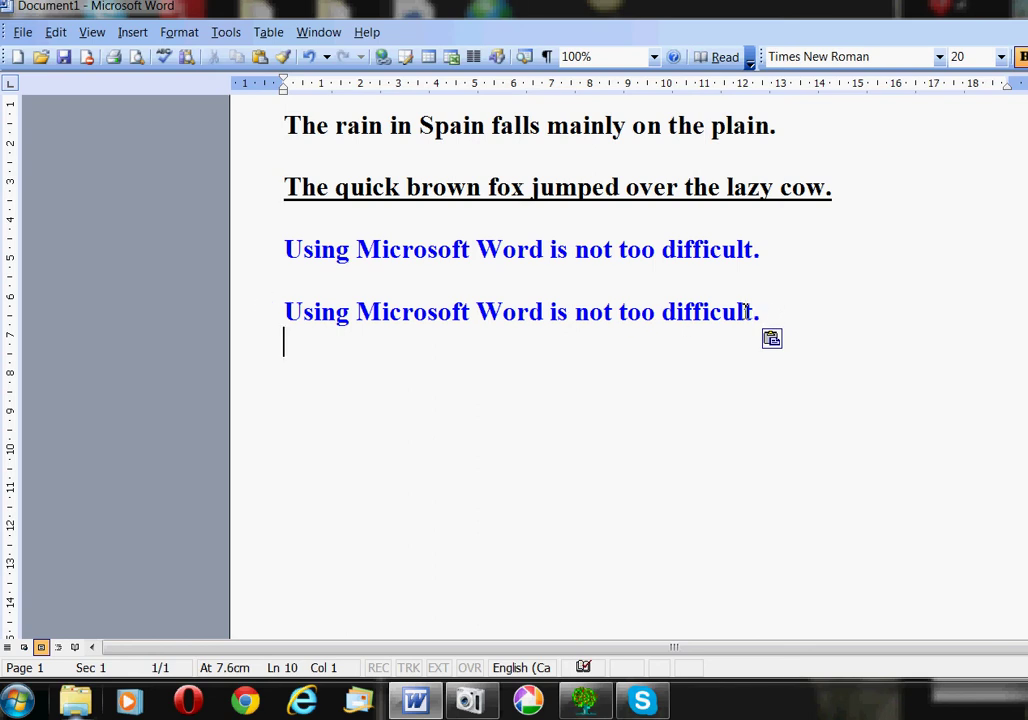
Color the pasted fourth-line sentence red and add blank lines beneath it
left_click_drag(760, 310, 288, 310)
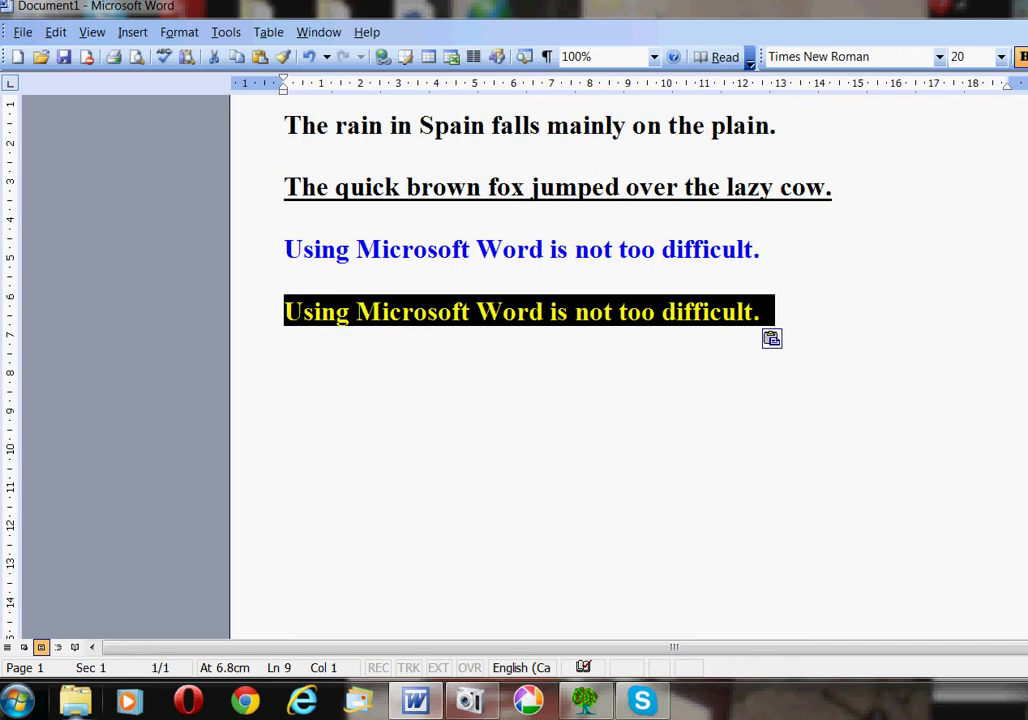
left_click(1026, 56)
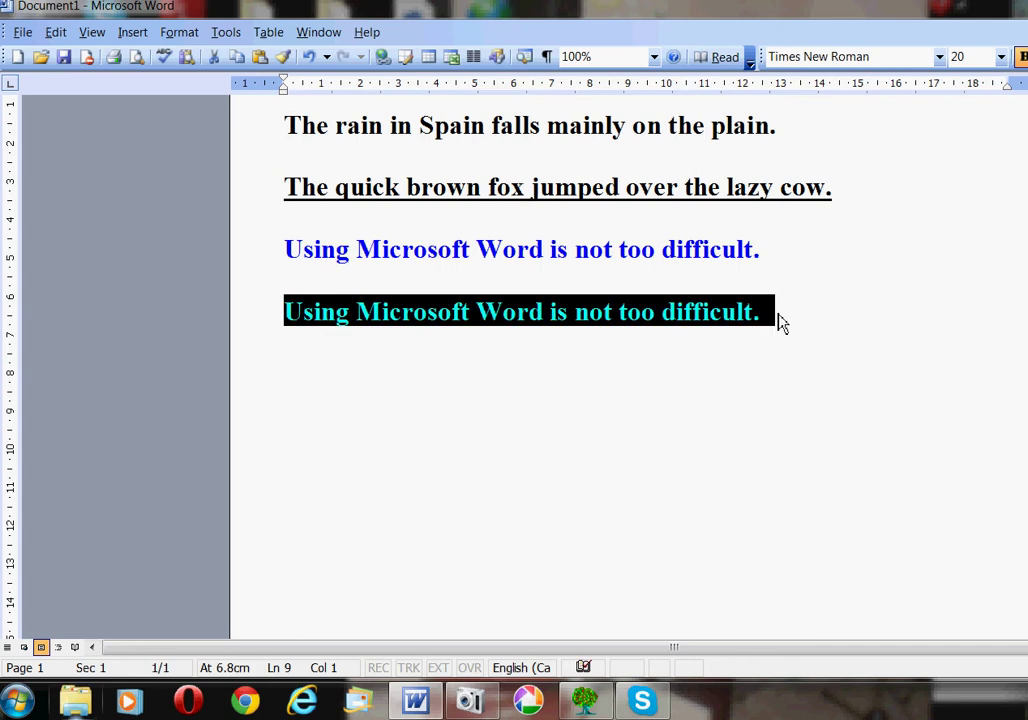
left_click(814, 328)
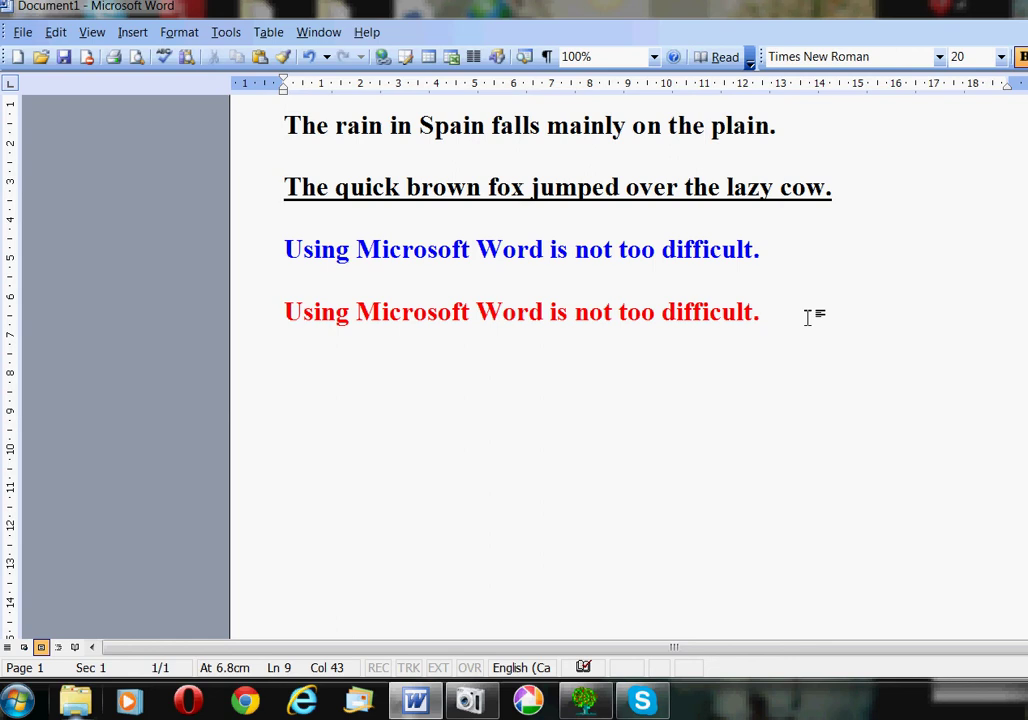
key("Return")
key("Return")
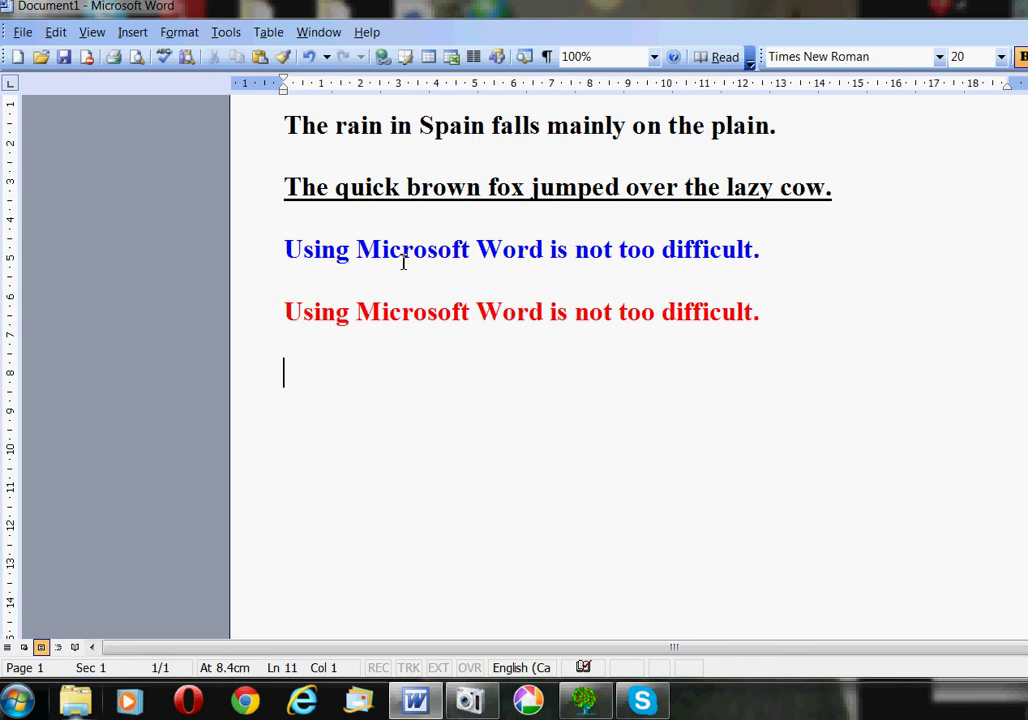
Open Insert Picture From File and browse into the SCANNER-XX photo folder
left_click(133, 32)
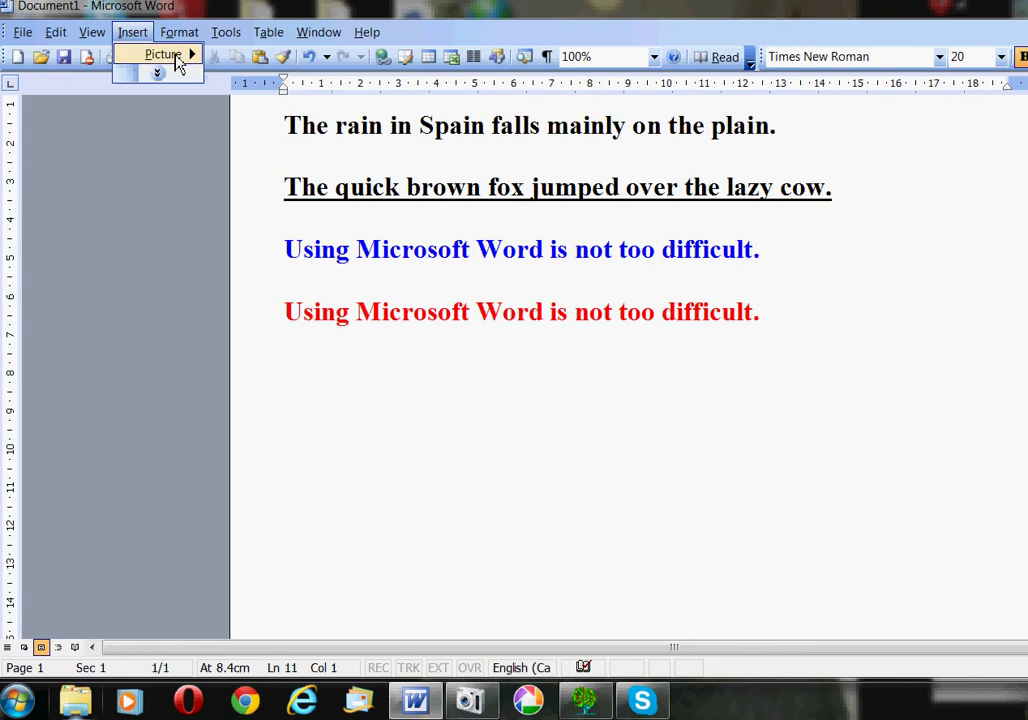
mouse_move(176, 64)
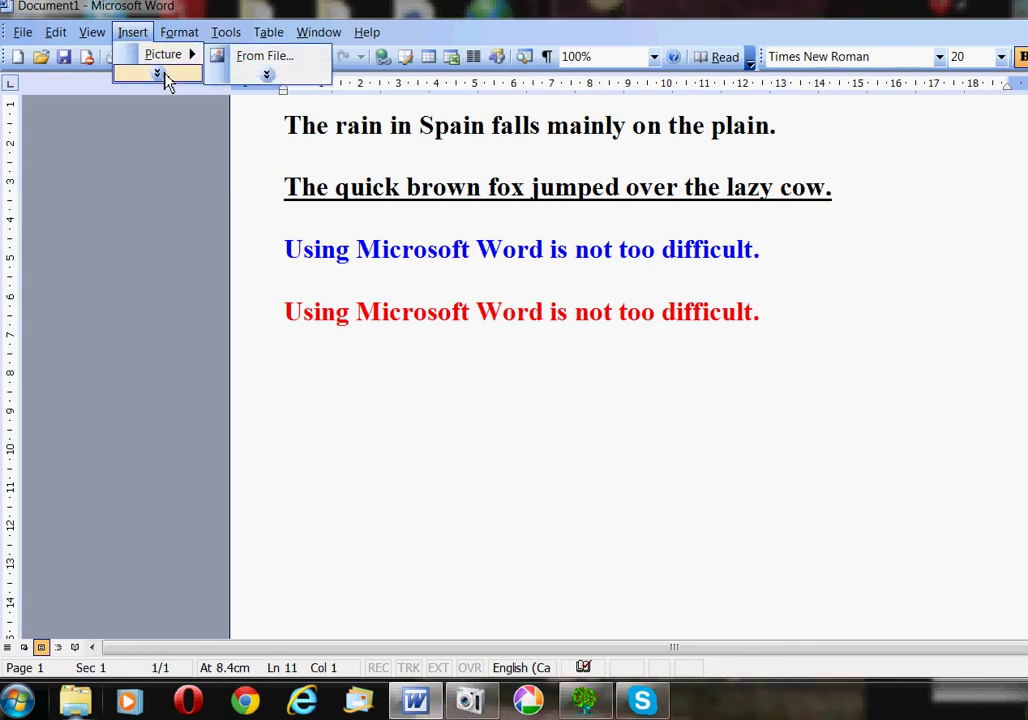
left_click(163, 74)
mouse_move(176, 262)
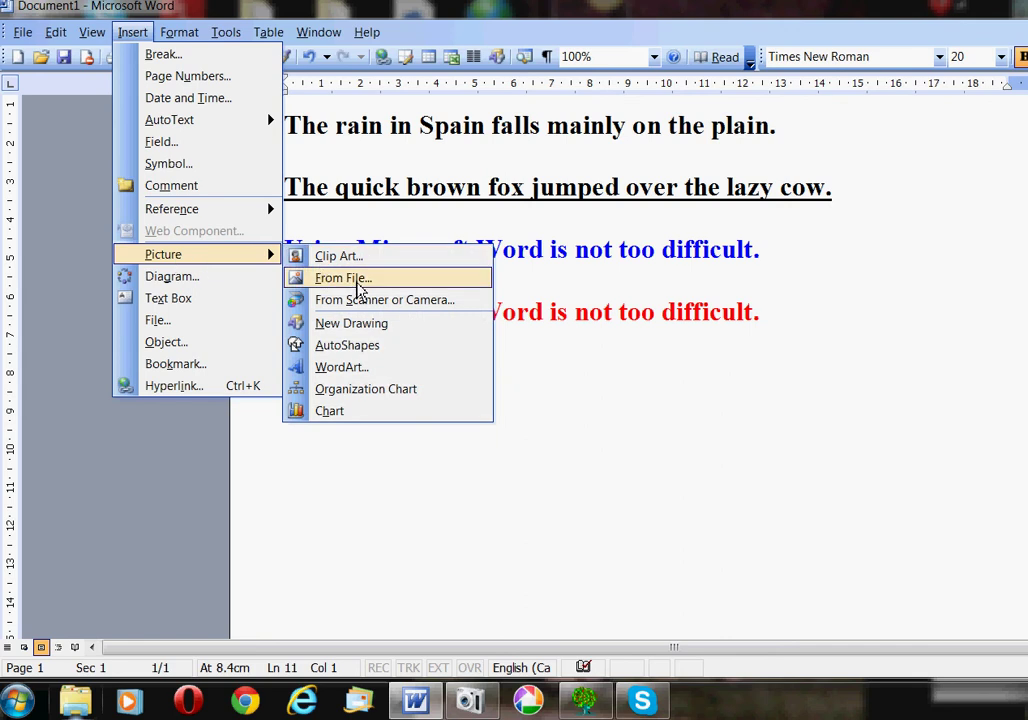
left_click(358, 285)
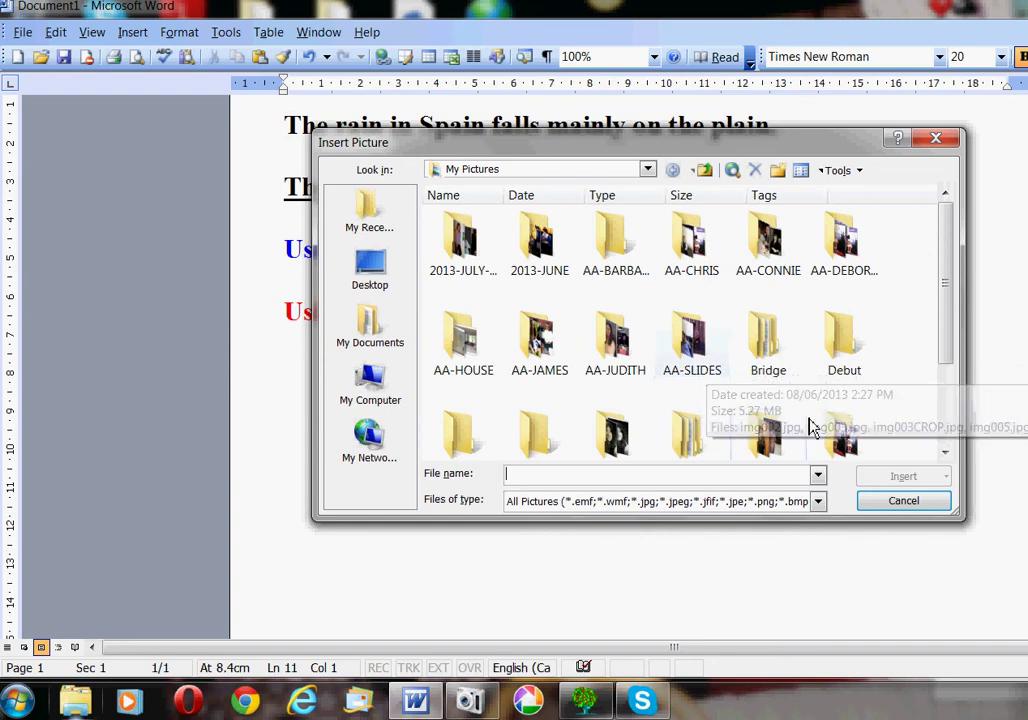
left_click(843, 440)
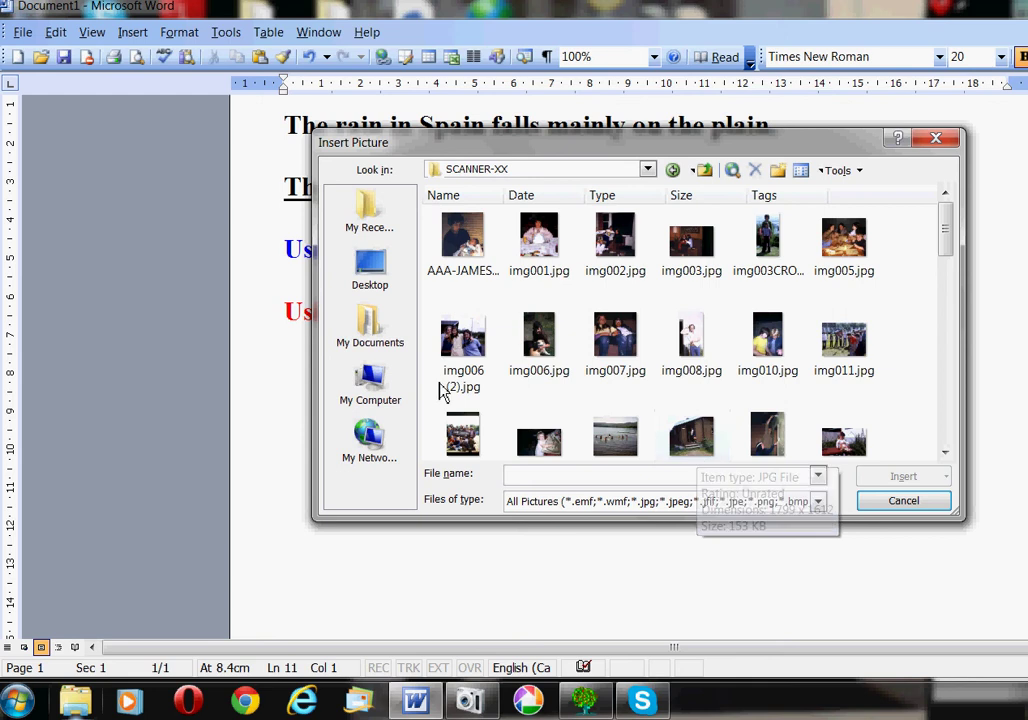
Insert the photo img006 (2).jpg below the red sentence
left_click(468, 348)
double_click(468, 348)
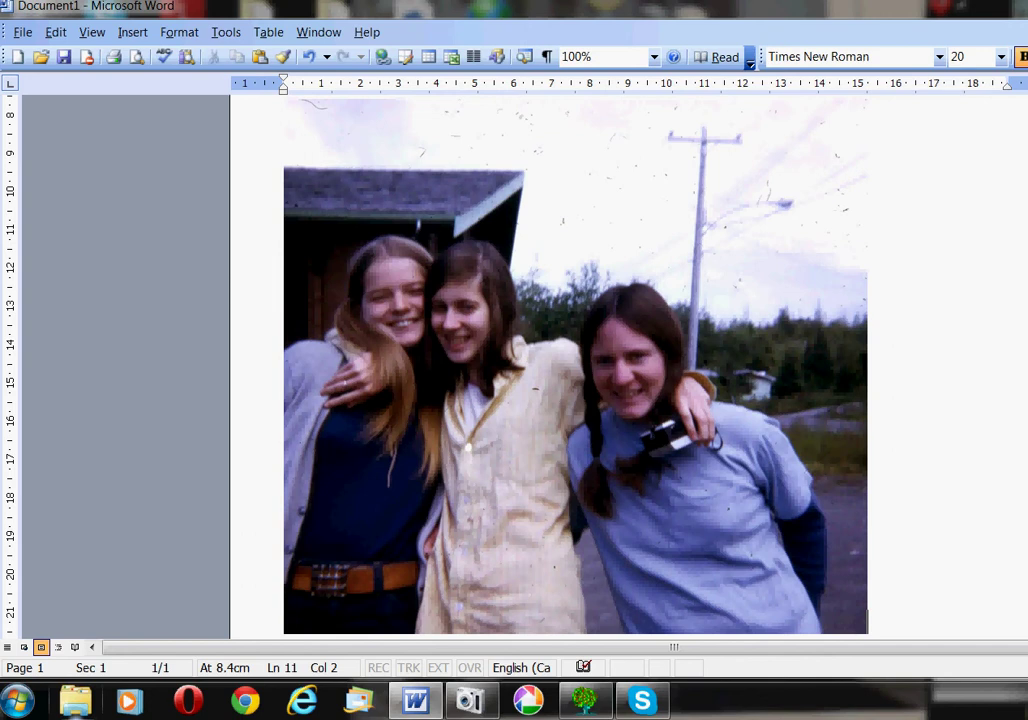
scroll(936, 468, "down", 3)
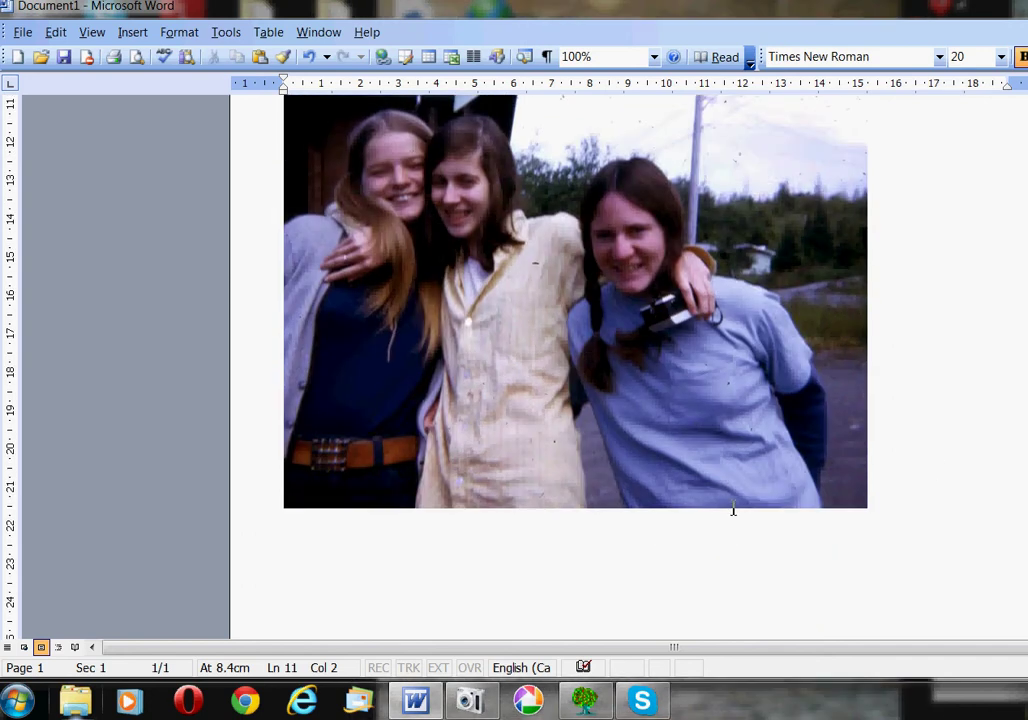
Narrow the photo from its right edge, keeping its height, and start a new line beneath
left_click(614, 507)
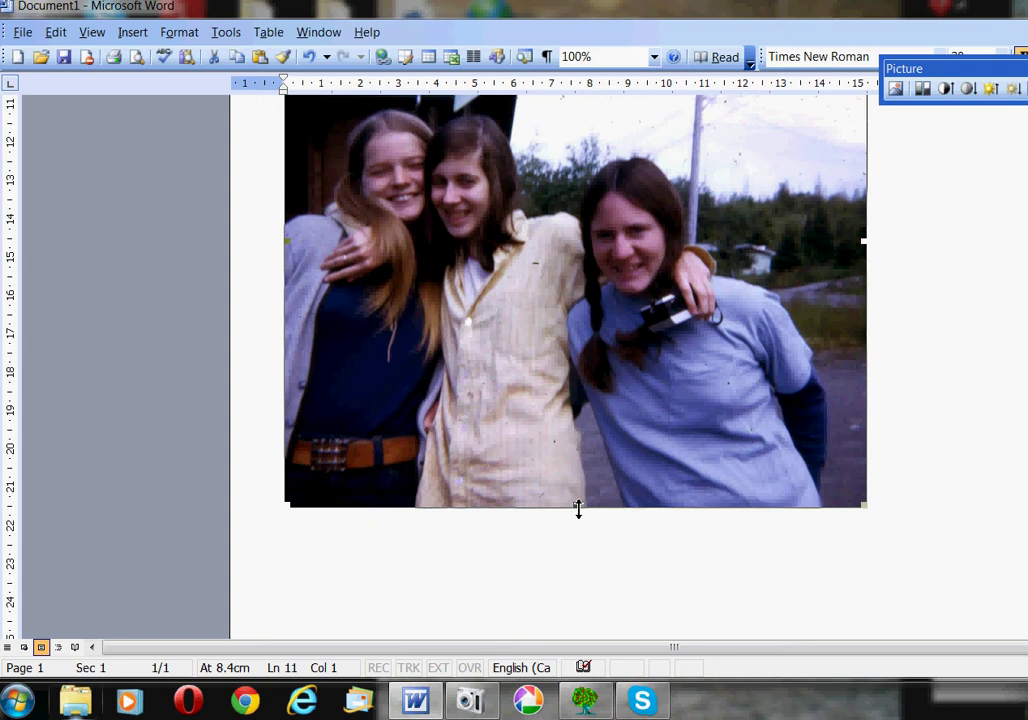
left_click_drag(576, 505, 599, 340)
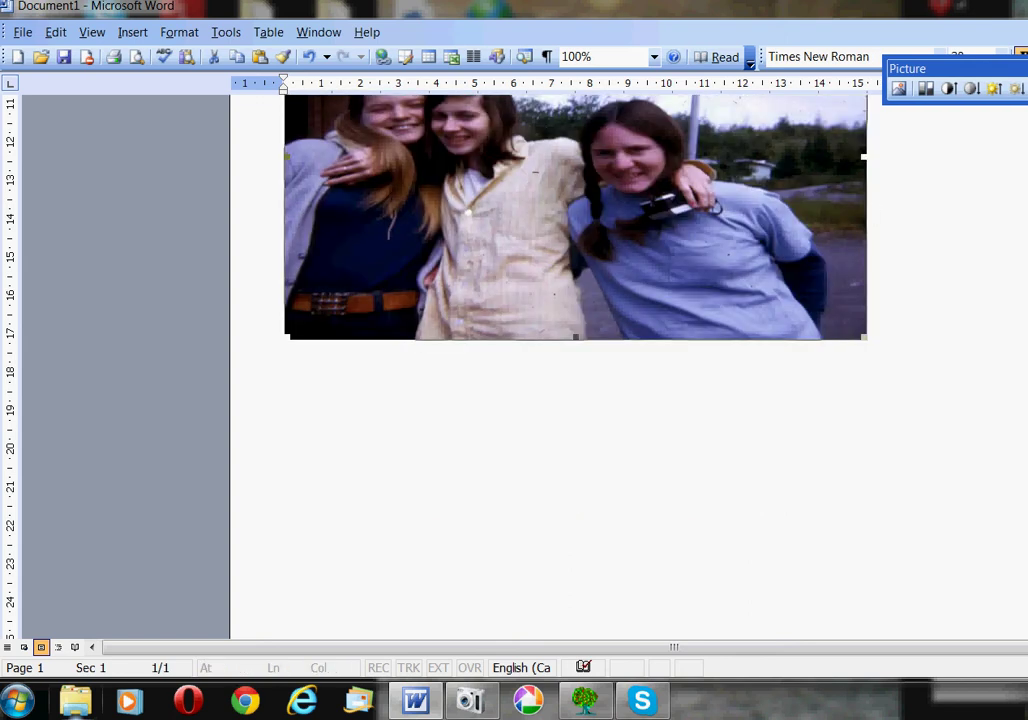
key("ctrl+z")
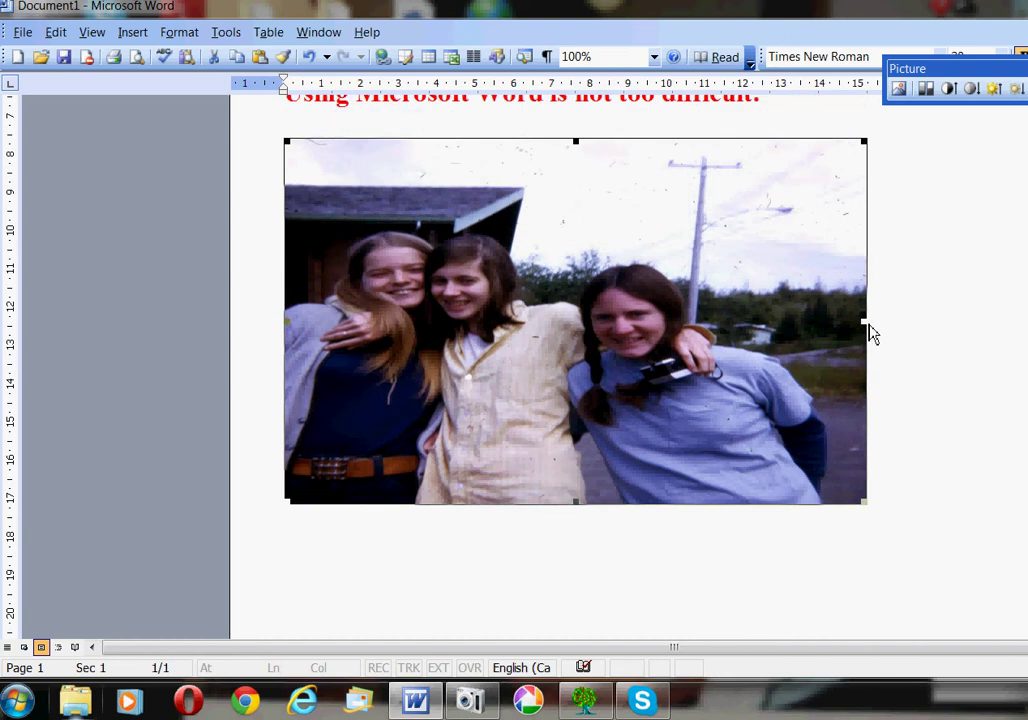
left_click_drag(864, 322, 670, 324)
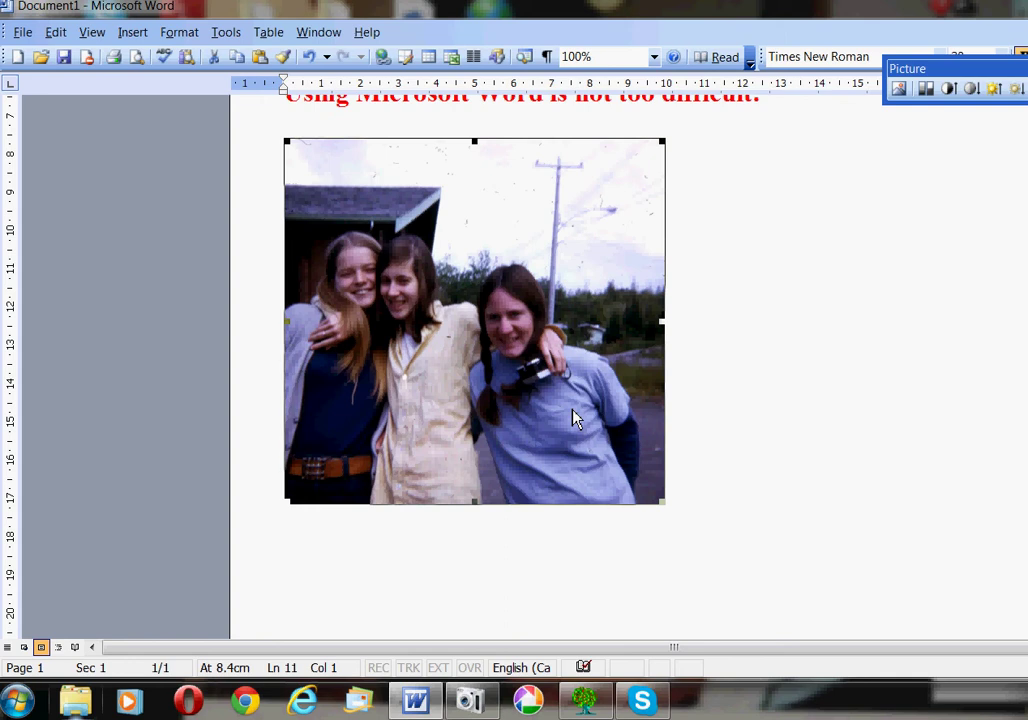
left_click(749, 511)
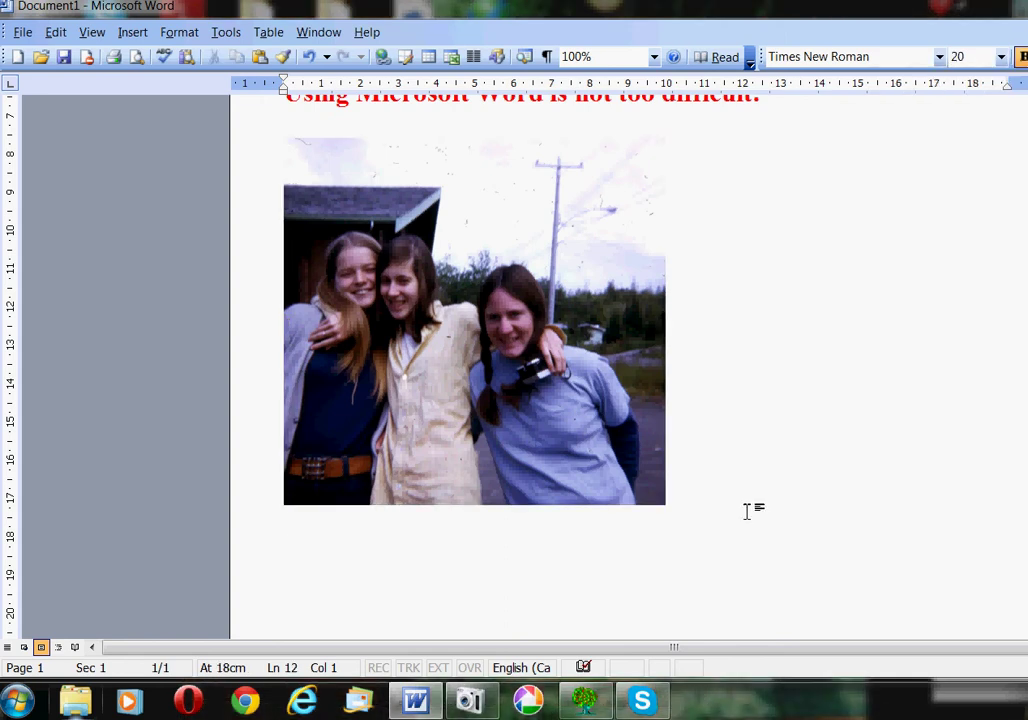
key("Return")
Insert the portrait img067 from the OTHER folder in My Pictures onto page 2
left_click(133, 32)
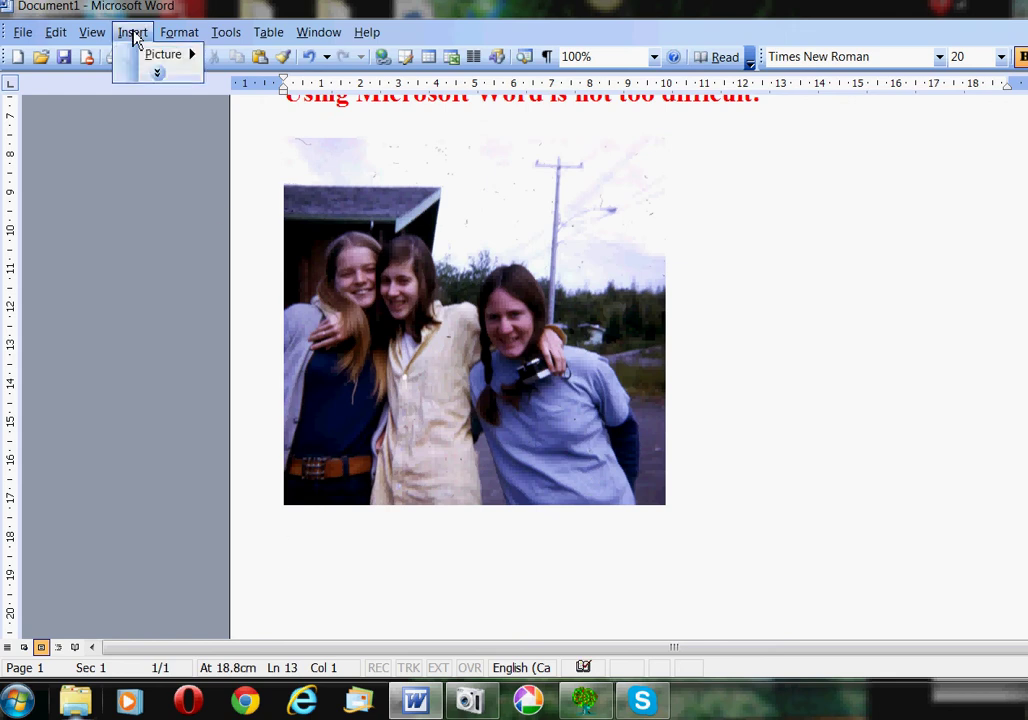
mouse_move(193, 60)
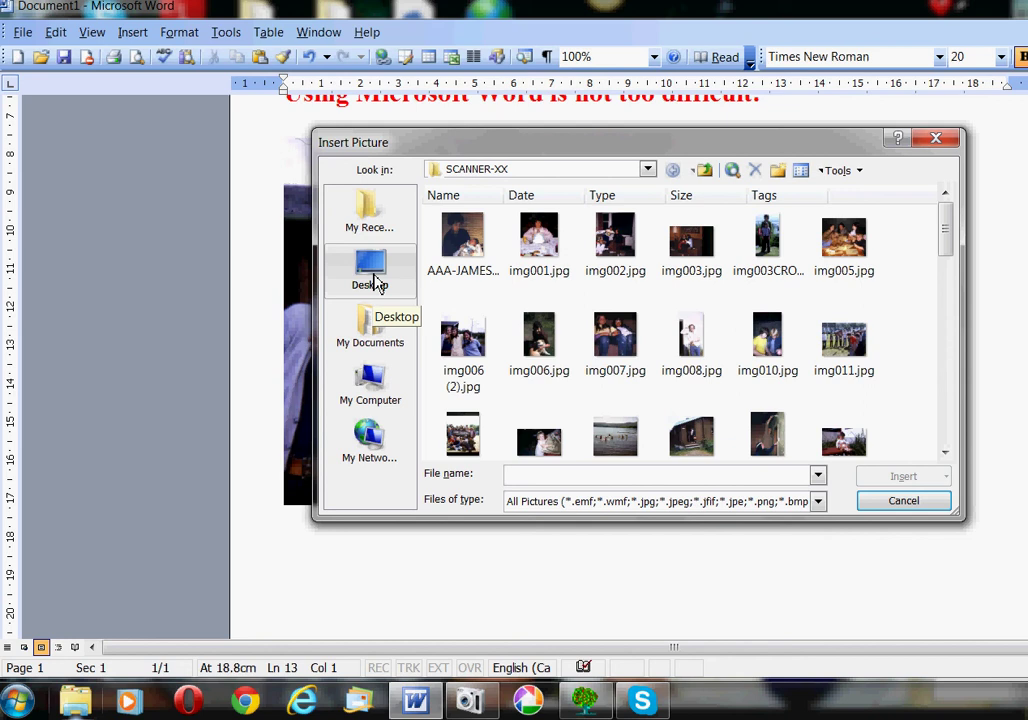
left_click(708, 172)
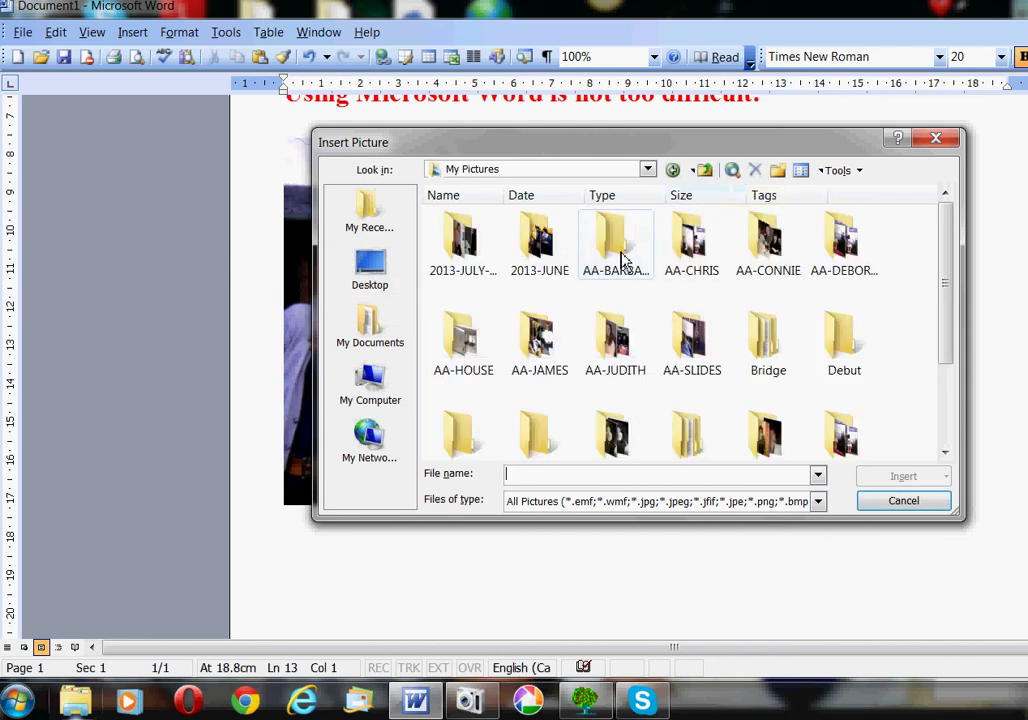
double_click(617, 449)
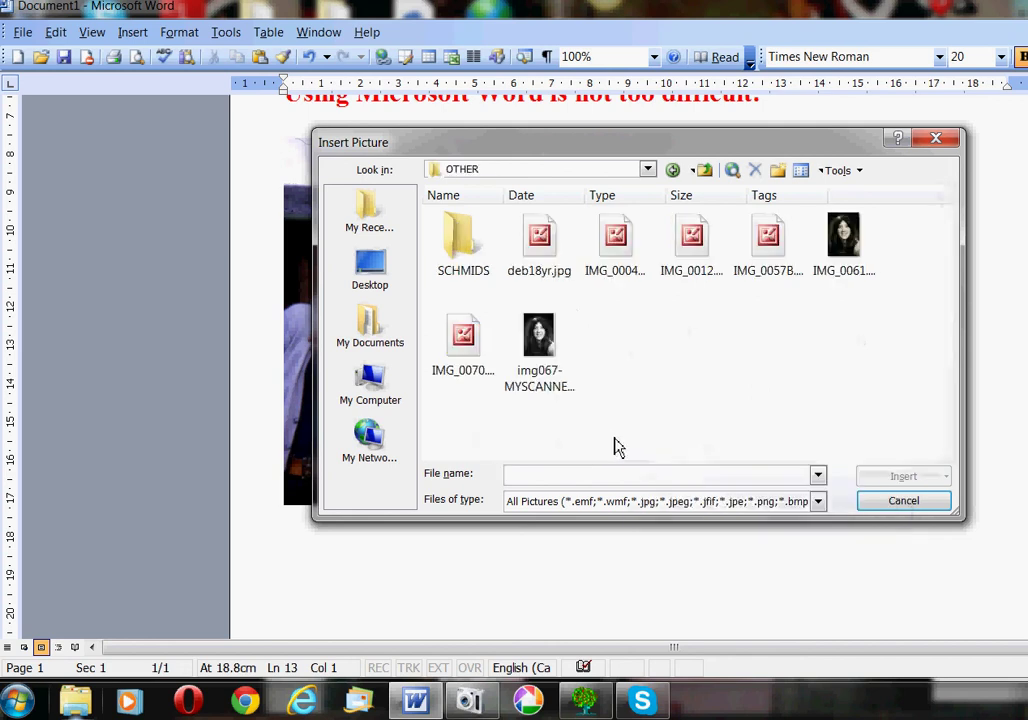
double_click(538, 340)
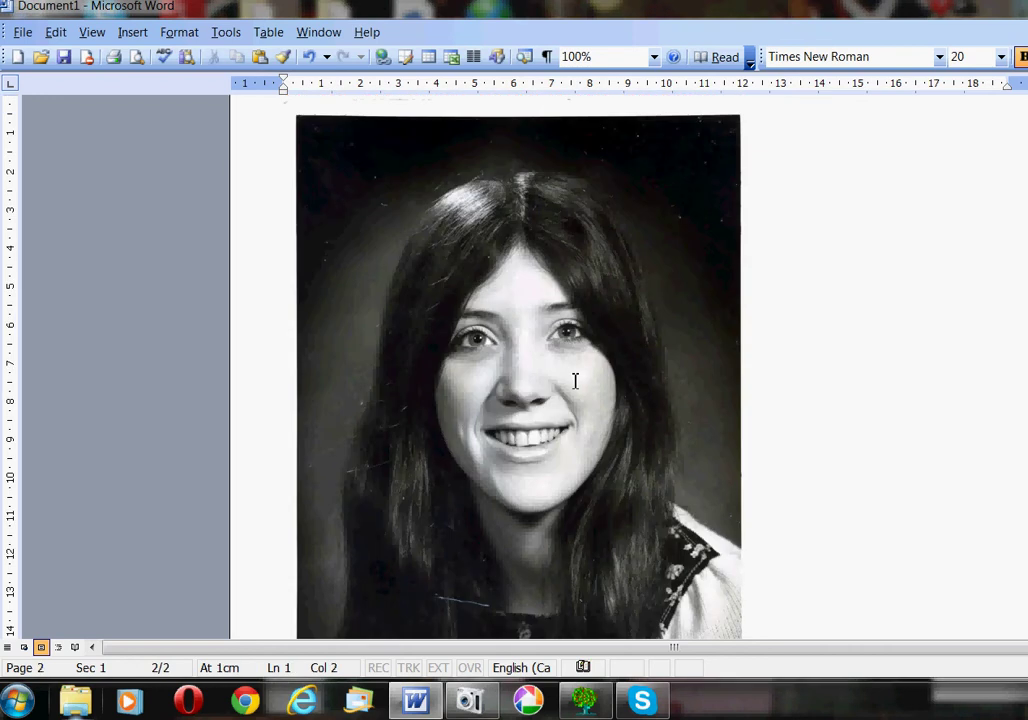
scroll(743, 459, "down", 5)
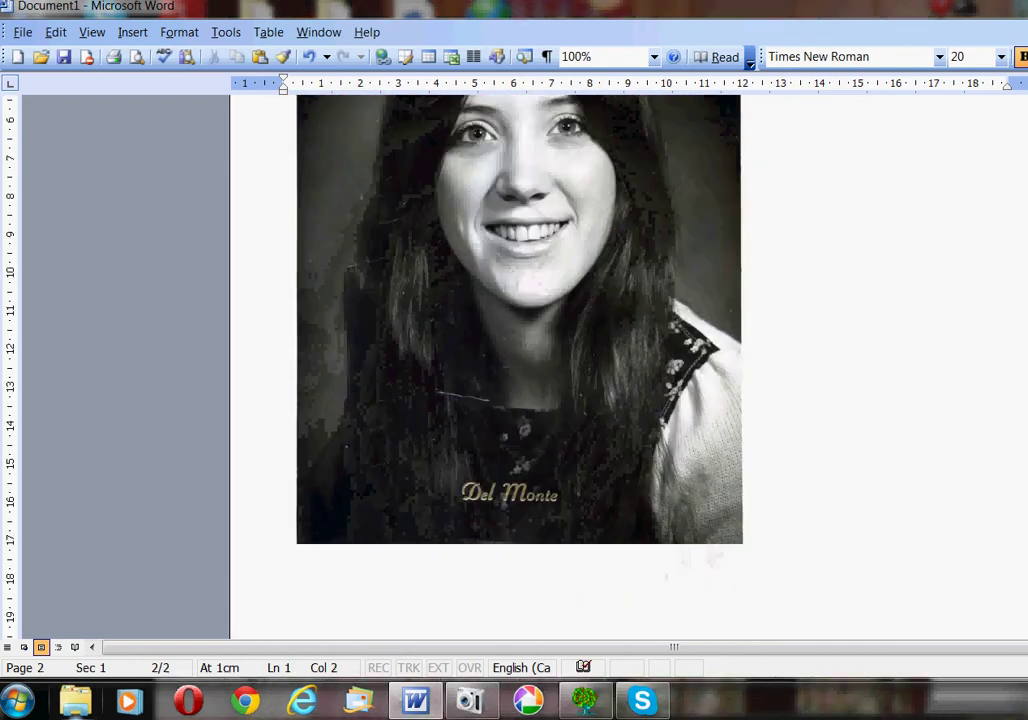
scroll(1000, 522, "up", 1)
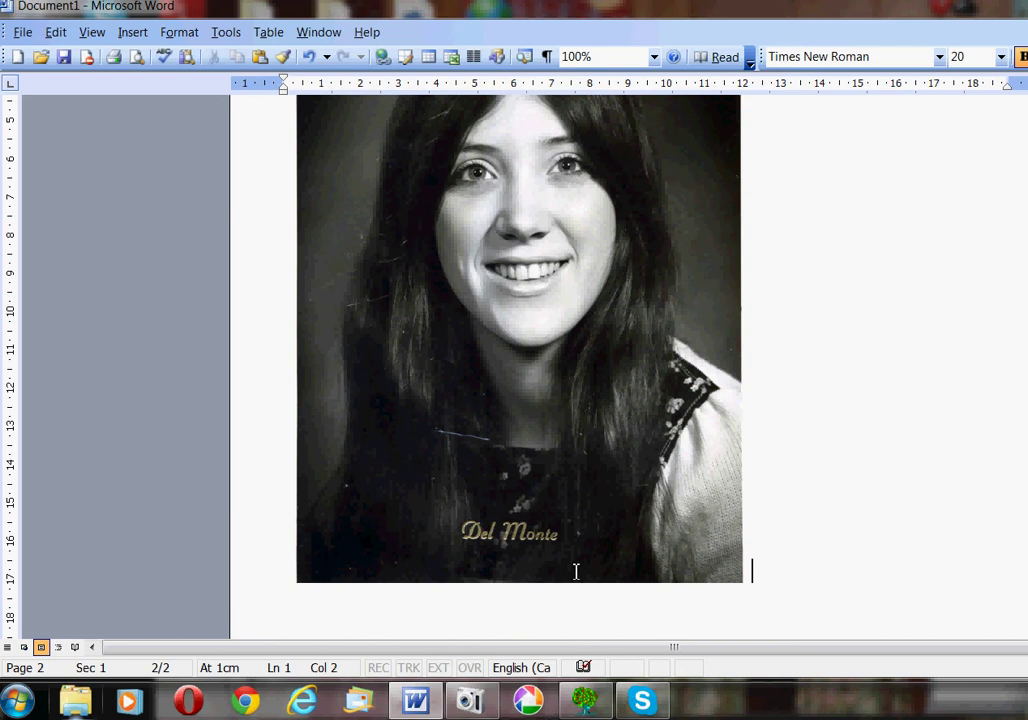
Shorten the page-2 portrait from its bottom edge and narrow it from the right side
left_click(576, 571)
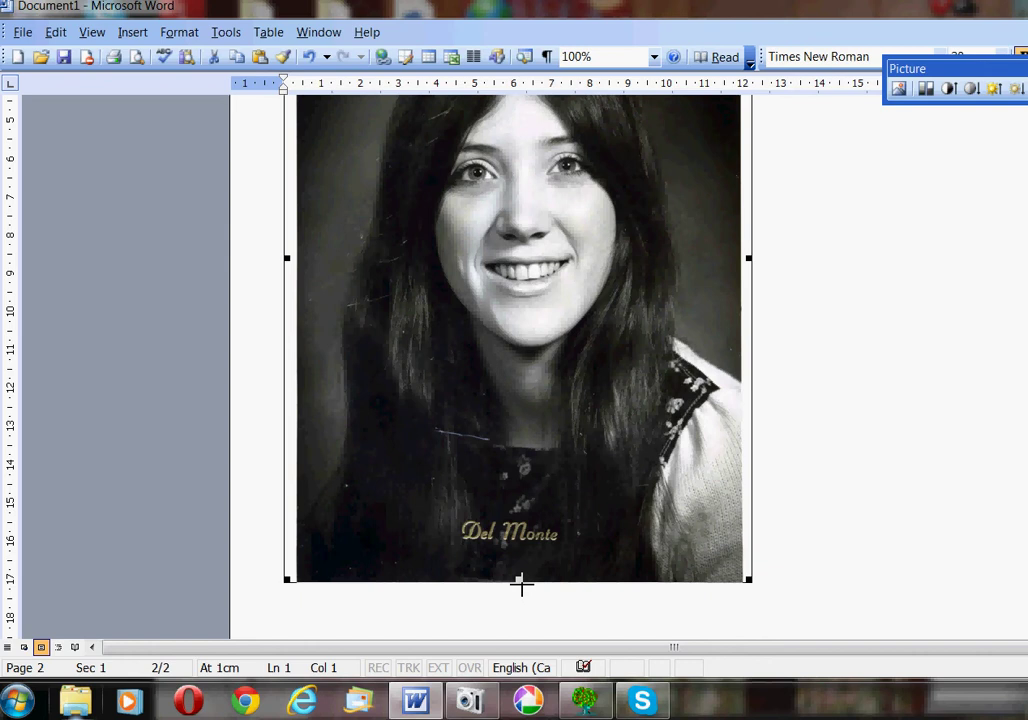
double_click(520, 582)
left_click(814, 497)
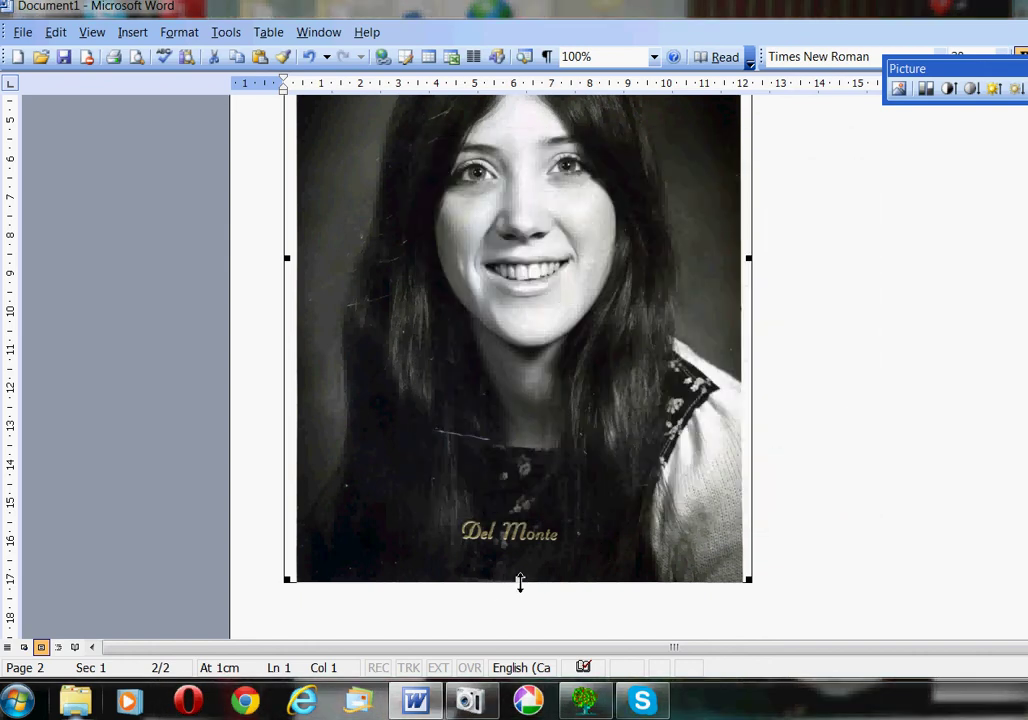
left_click_drag(520, 582, 525, 378)
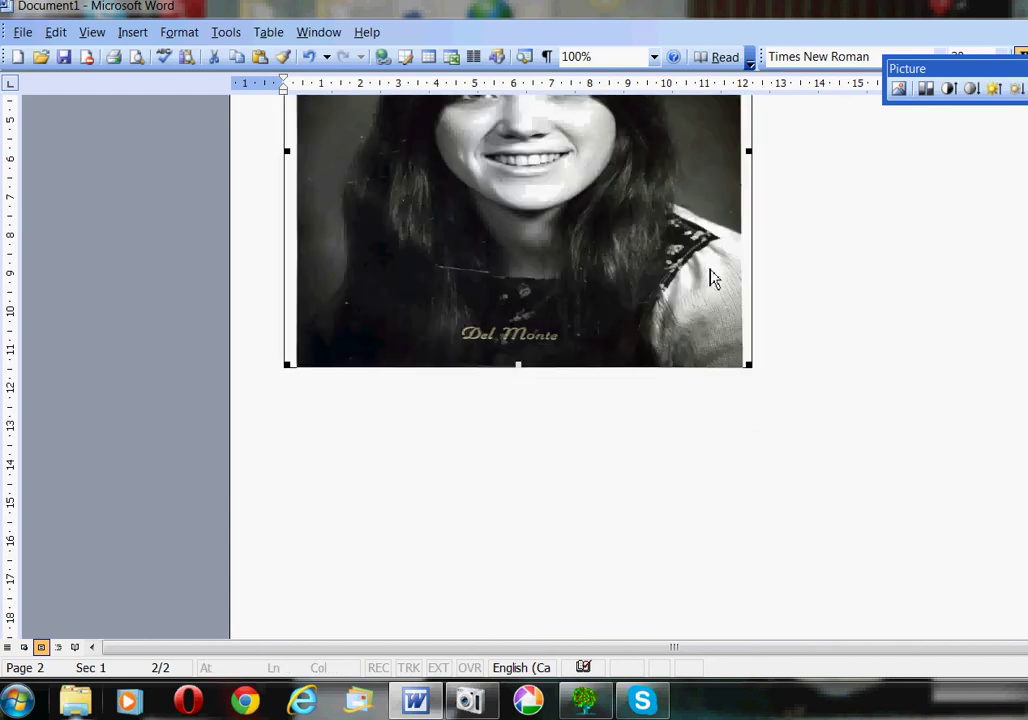
scroll(771, 441, "up", 5)
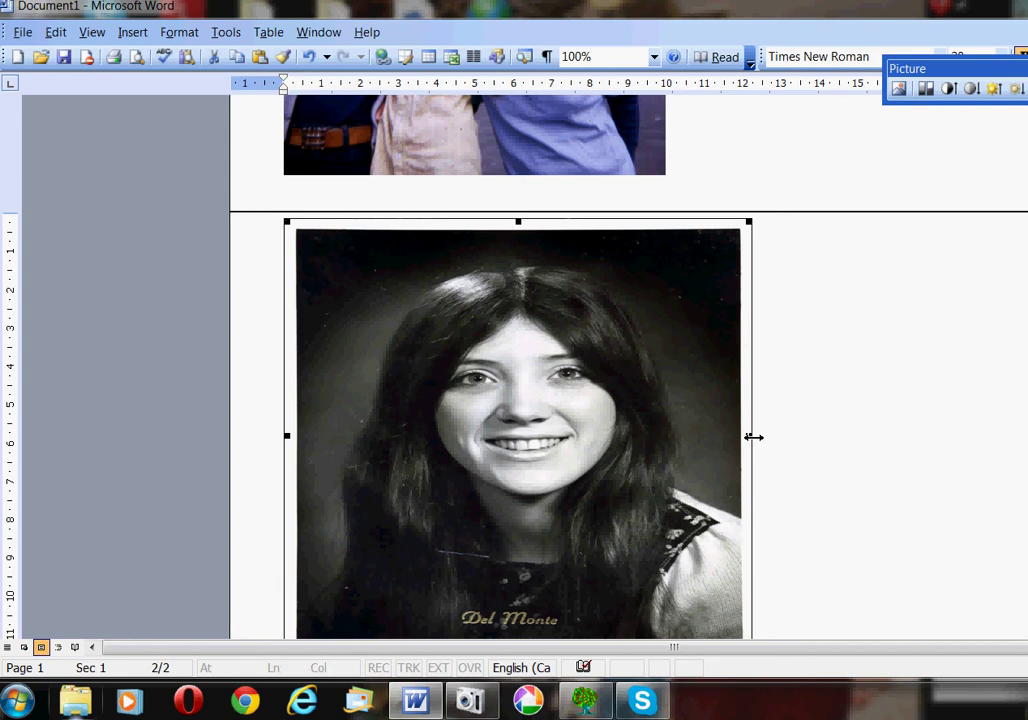
left_click_drag(753, 437, 626, 437)
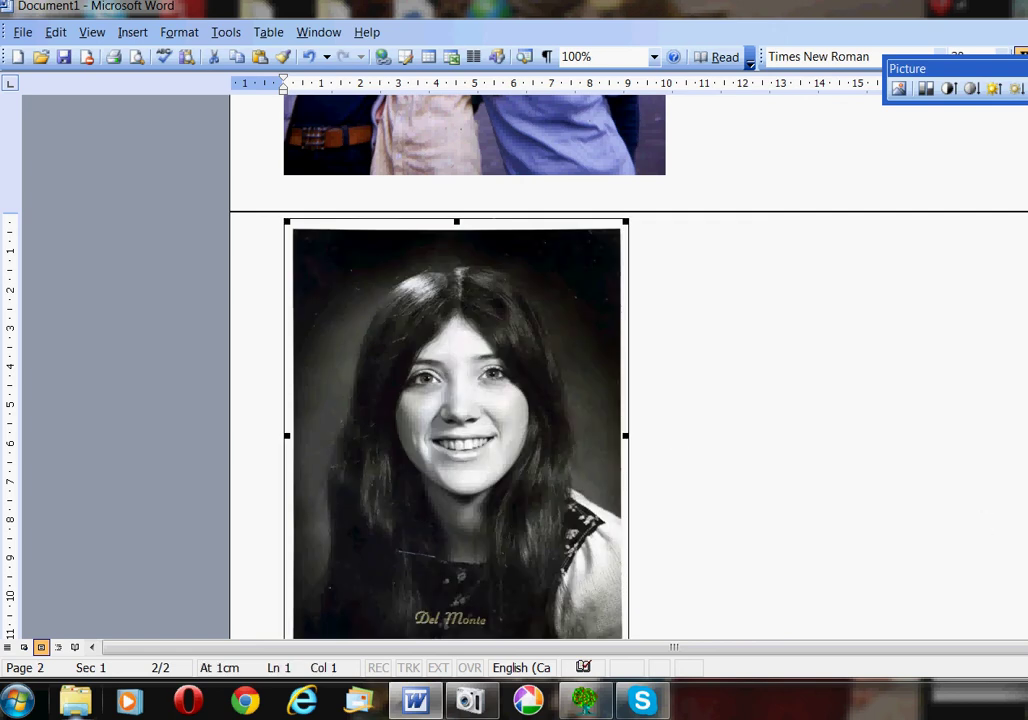
scroll(628, 366, "down", 3)
scroll(628, 366, "up", 2)
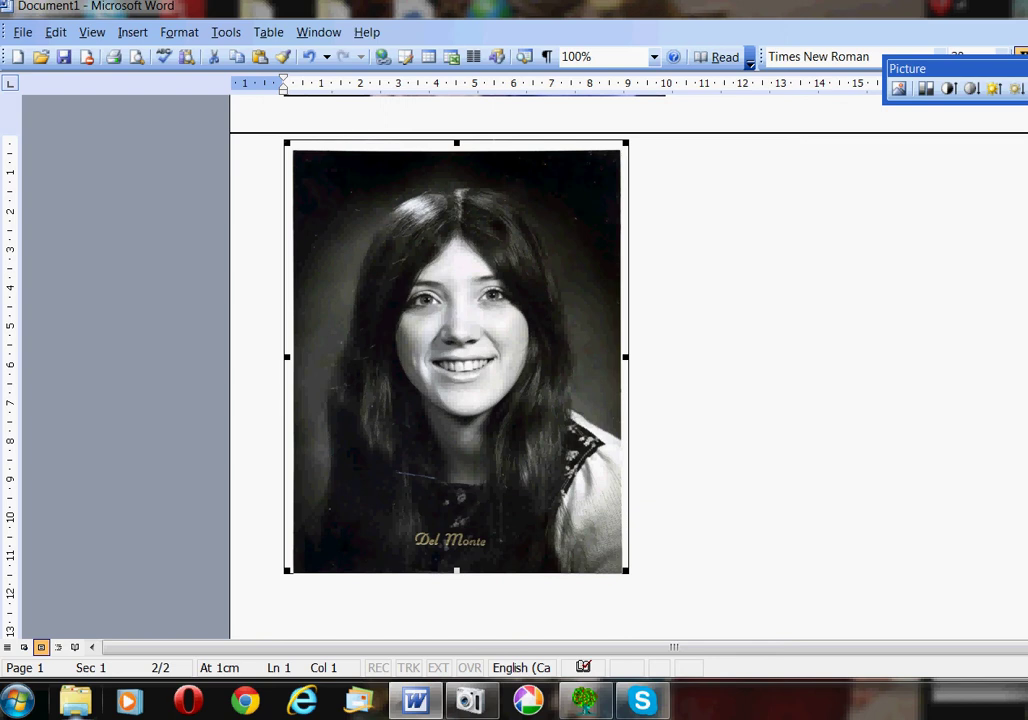
scroll(628, 366, "up", 5)
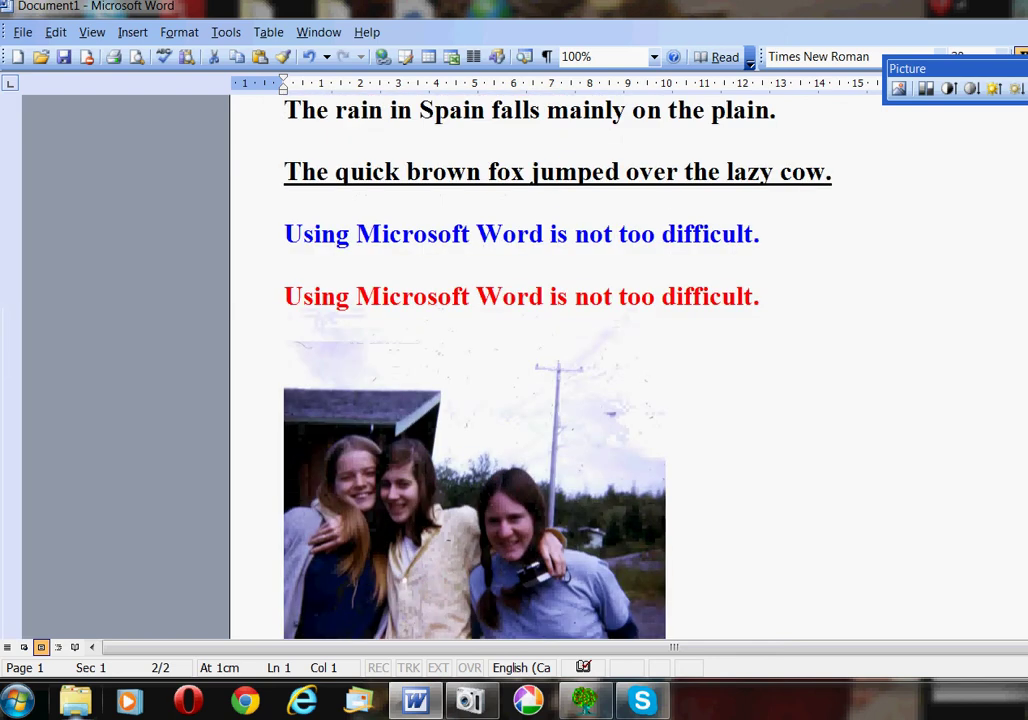
scroll(964, 181, "up", 3)
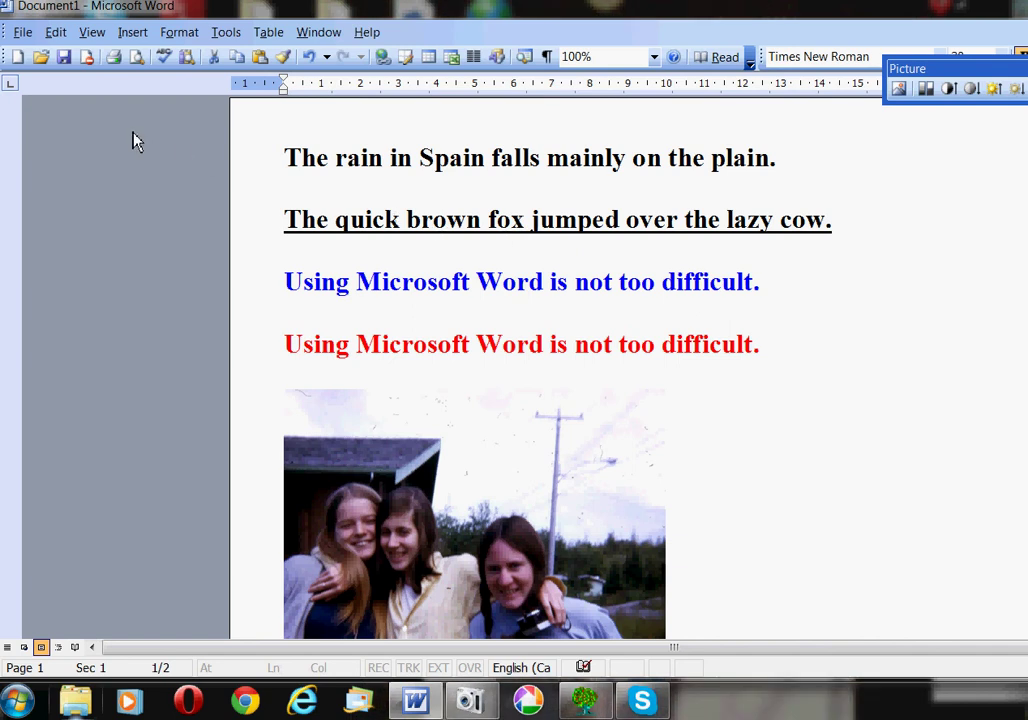
Save the document under the name TEST-12Z in My Documents via Save As
left_click(23, 33)
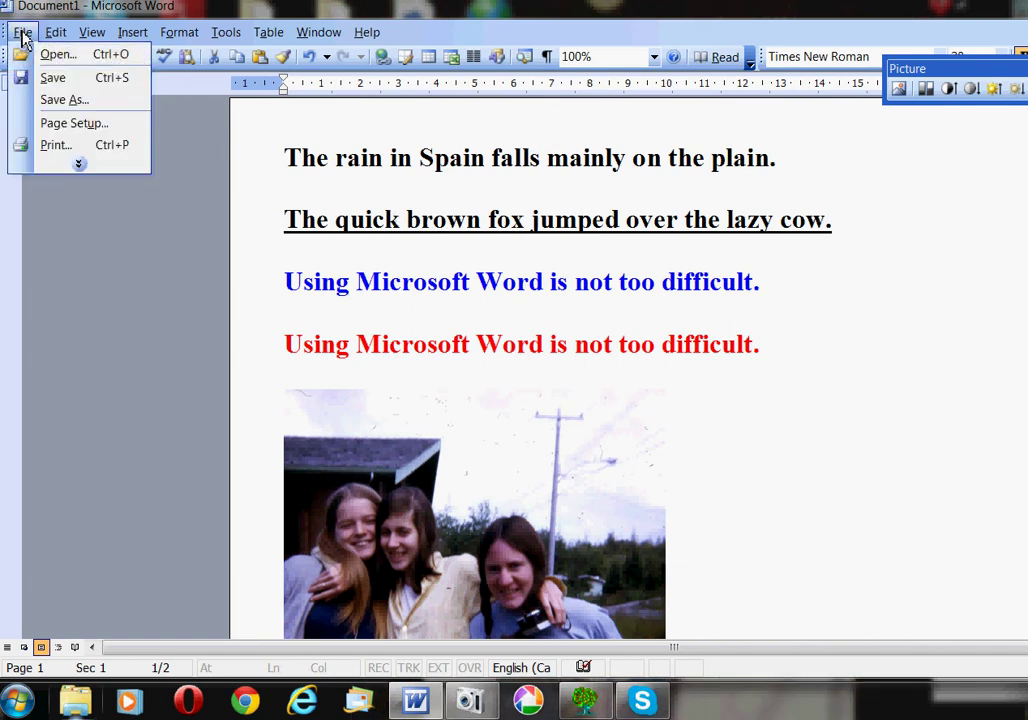
left_click(58, 102)
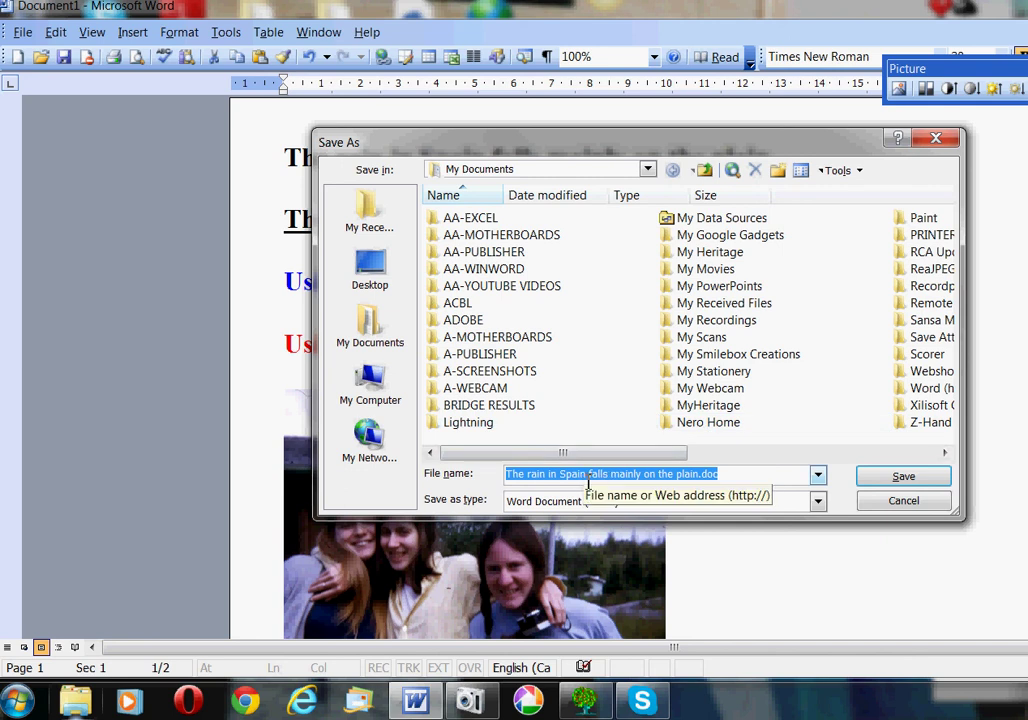
left_click(706, 478)
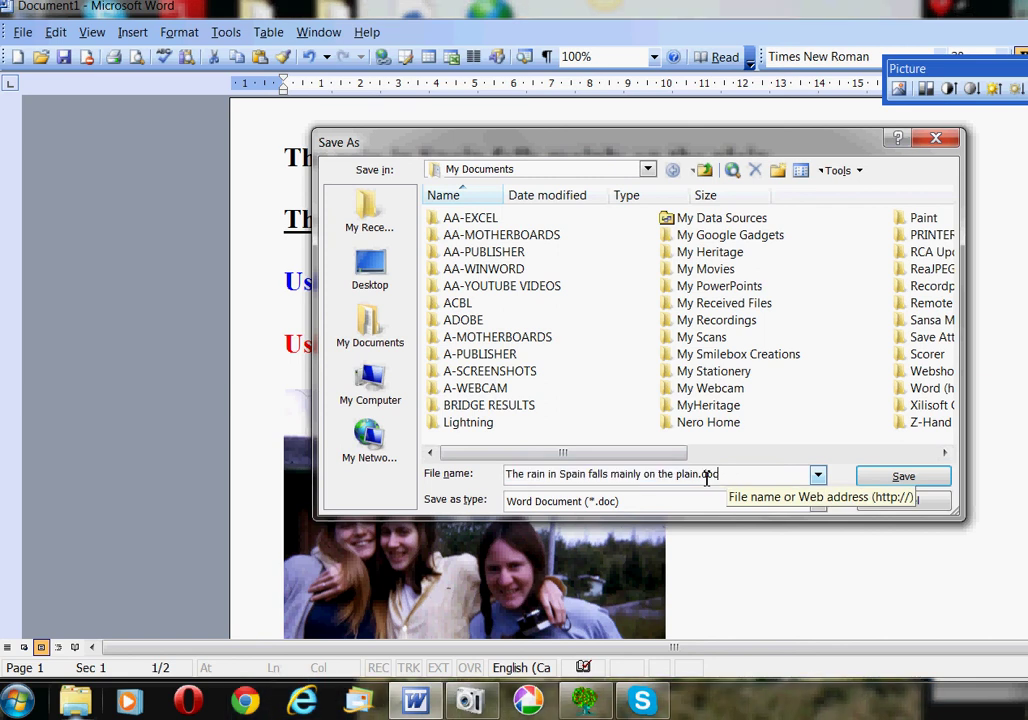
left_click_drag(706, 478, 497, 478)
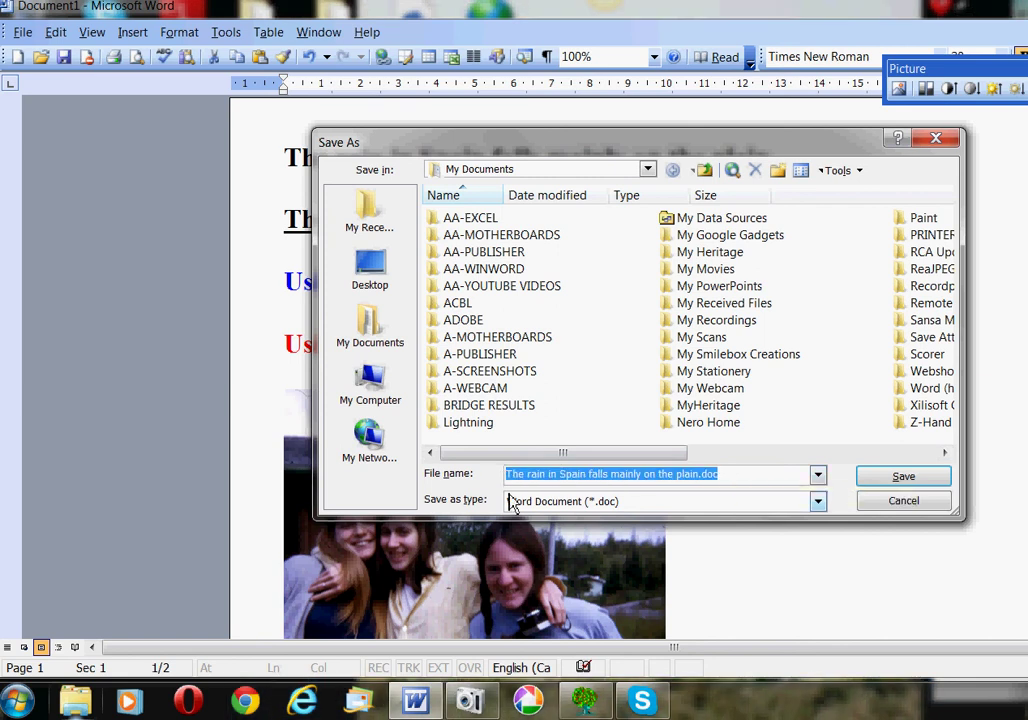
type("t")
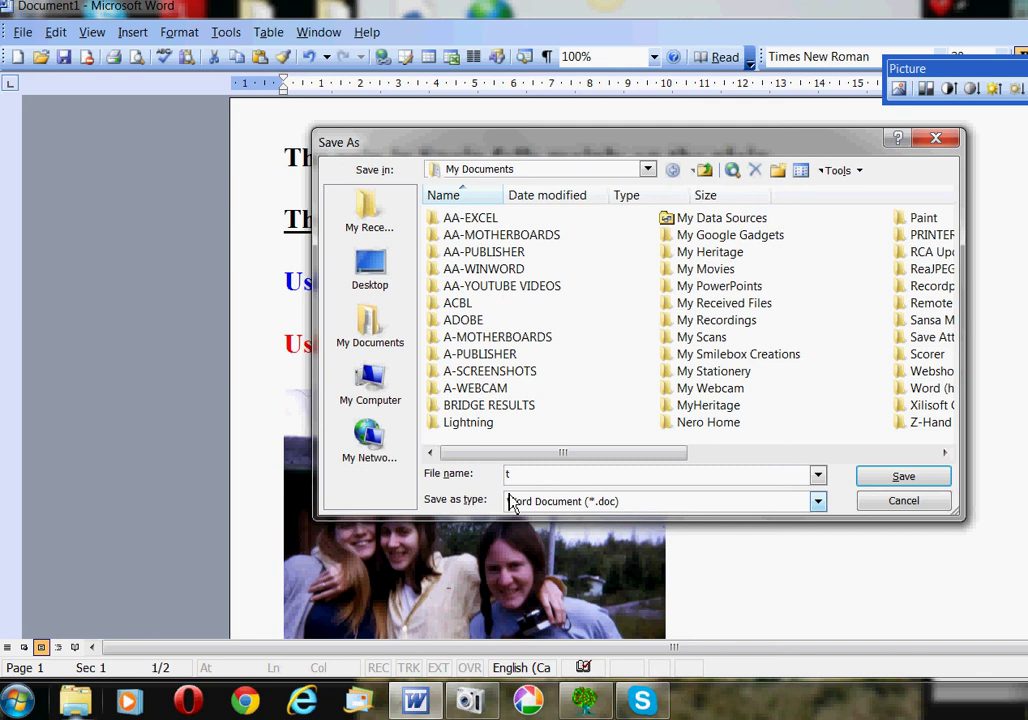
key("BackSpace")
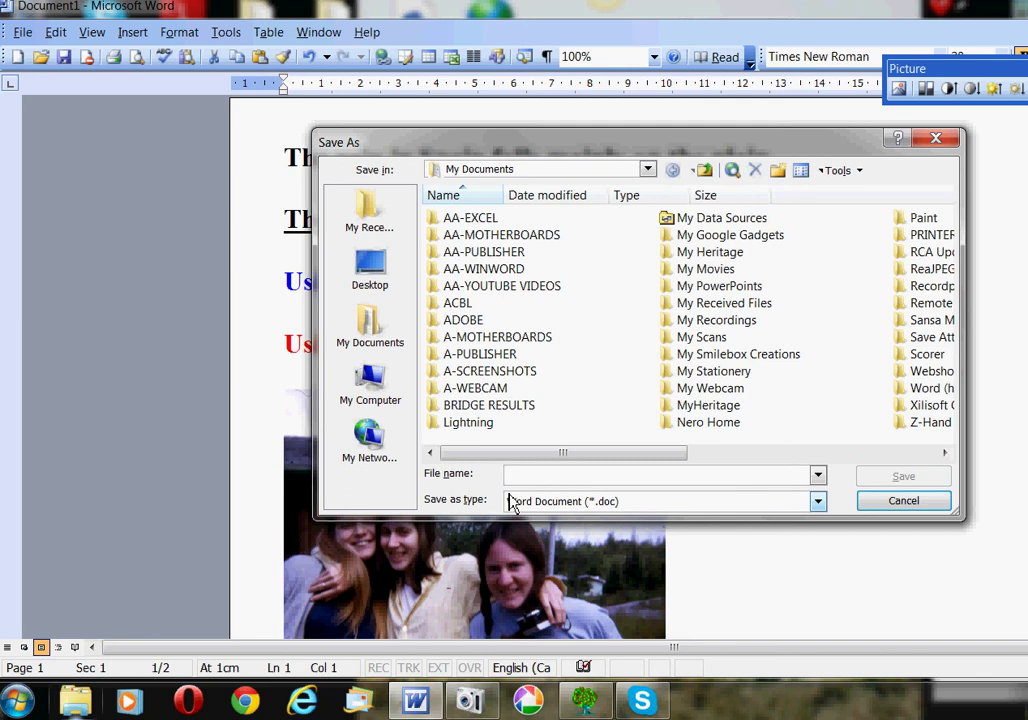
type("TEST")
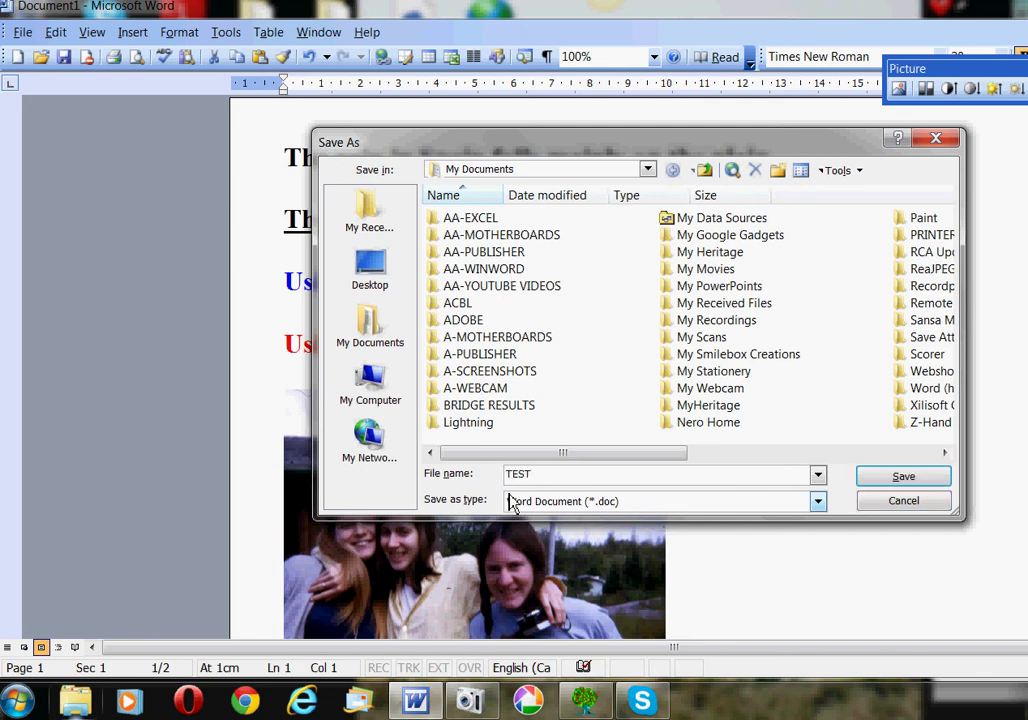
type("-12Z")
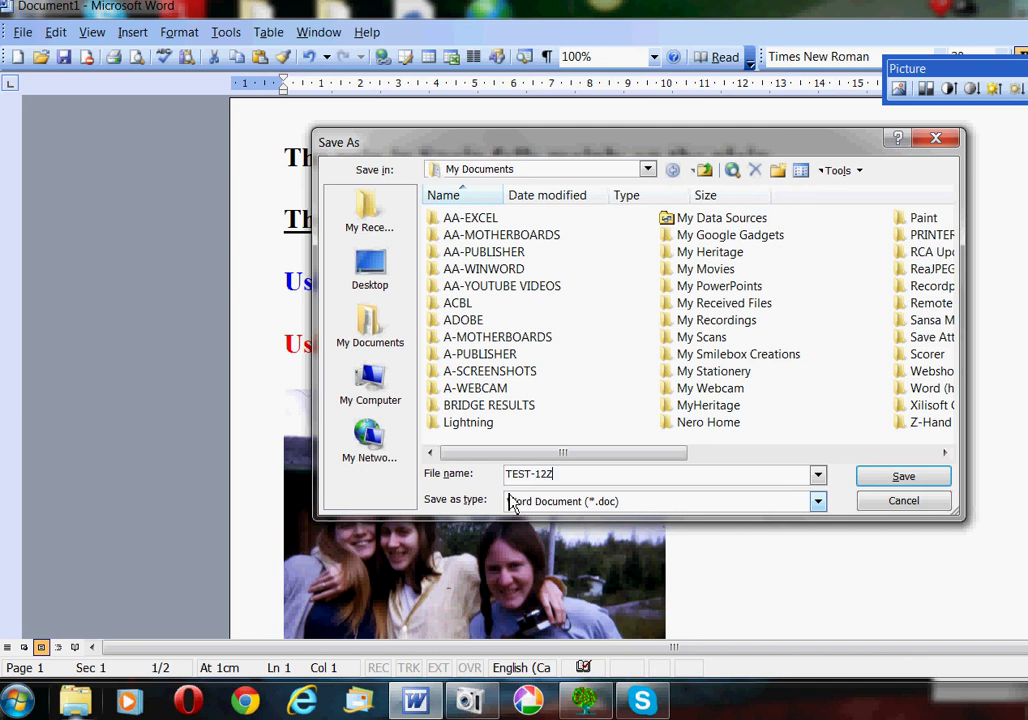
left_click(903, 478)
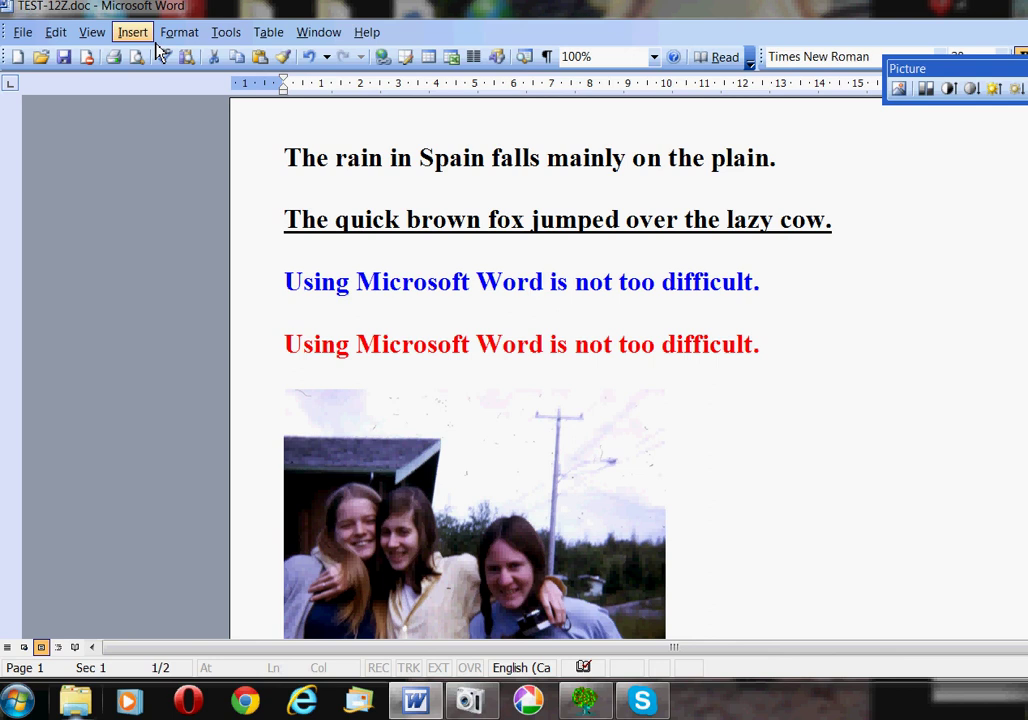
Create a new blank document from the expanded File menu
left_click(22, 33)
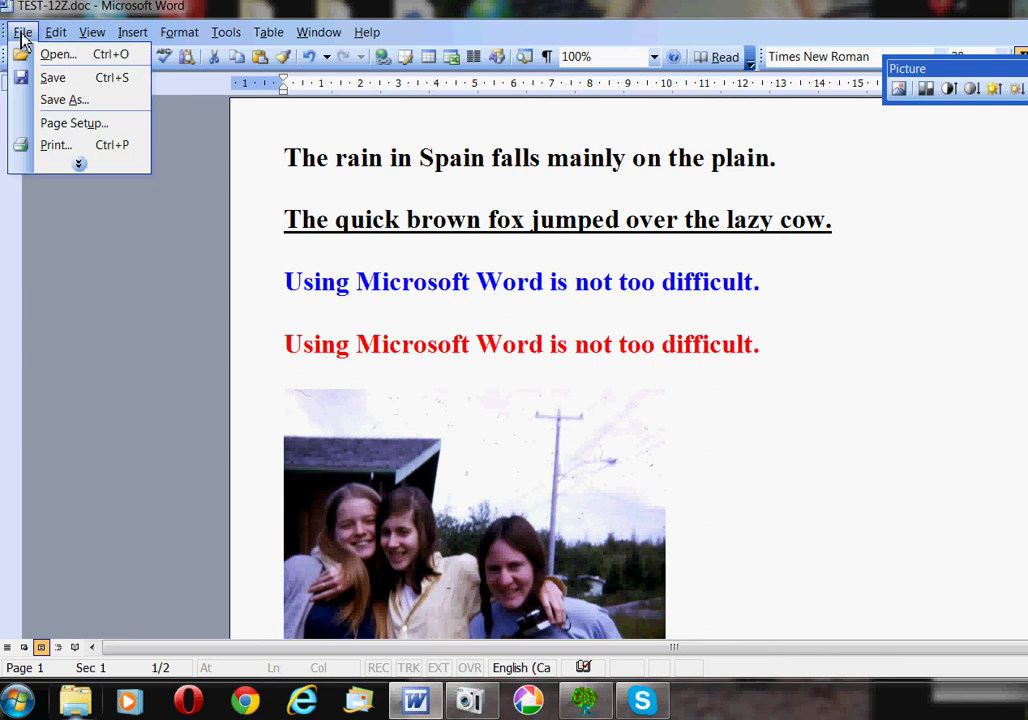
left_click(79, 165)
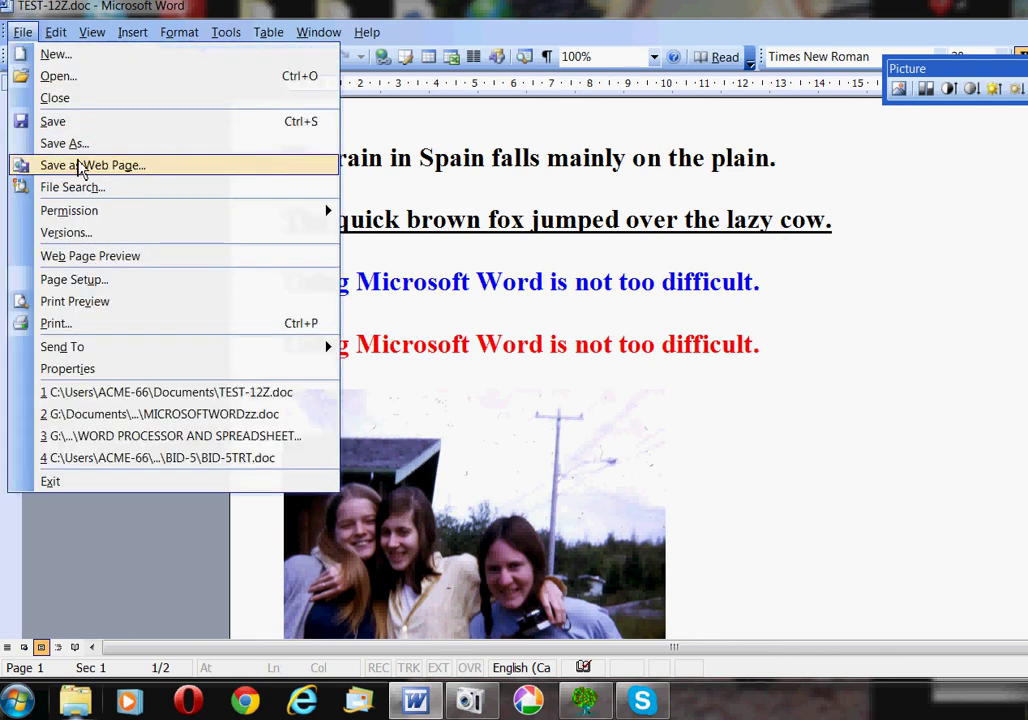
left_click(62, 60)
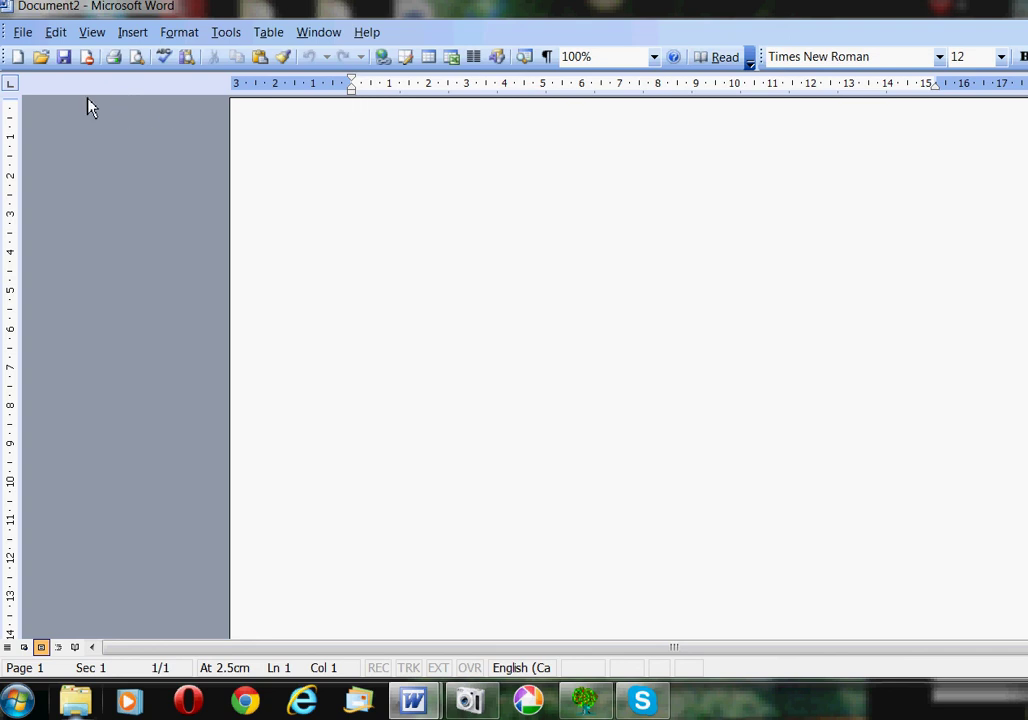
left_click(22, 36)
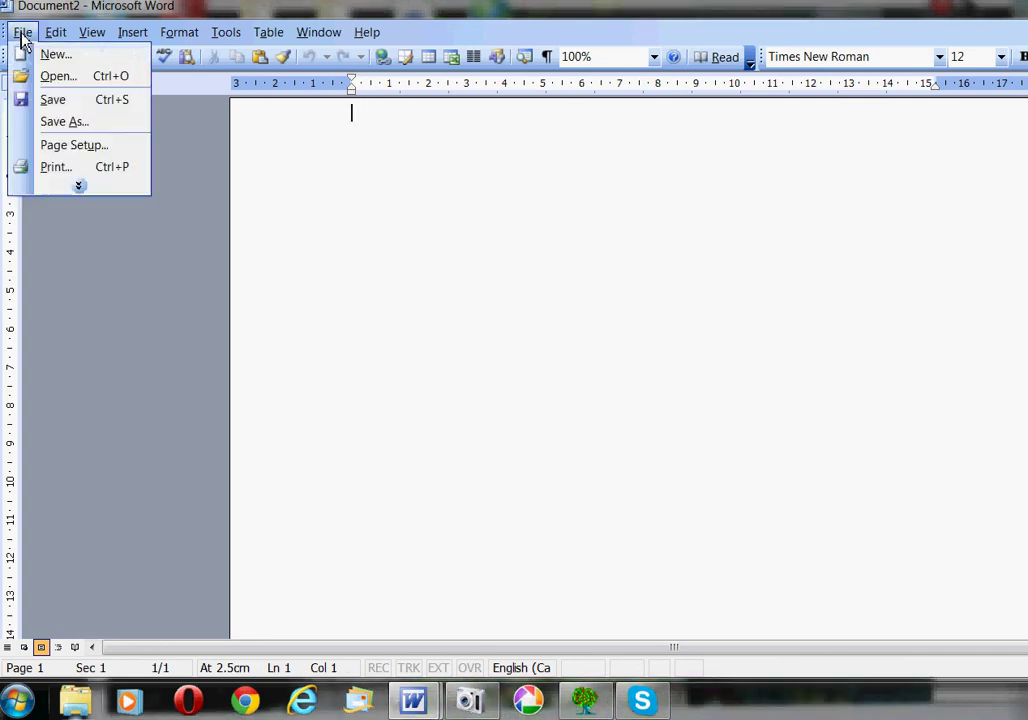
Select TEST-12Z.doc in the My Documents Open dialog and open it
left_click(55, 80)
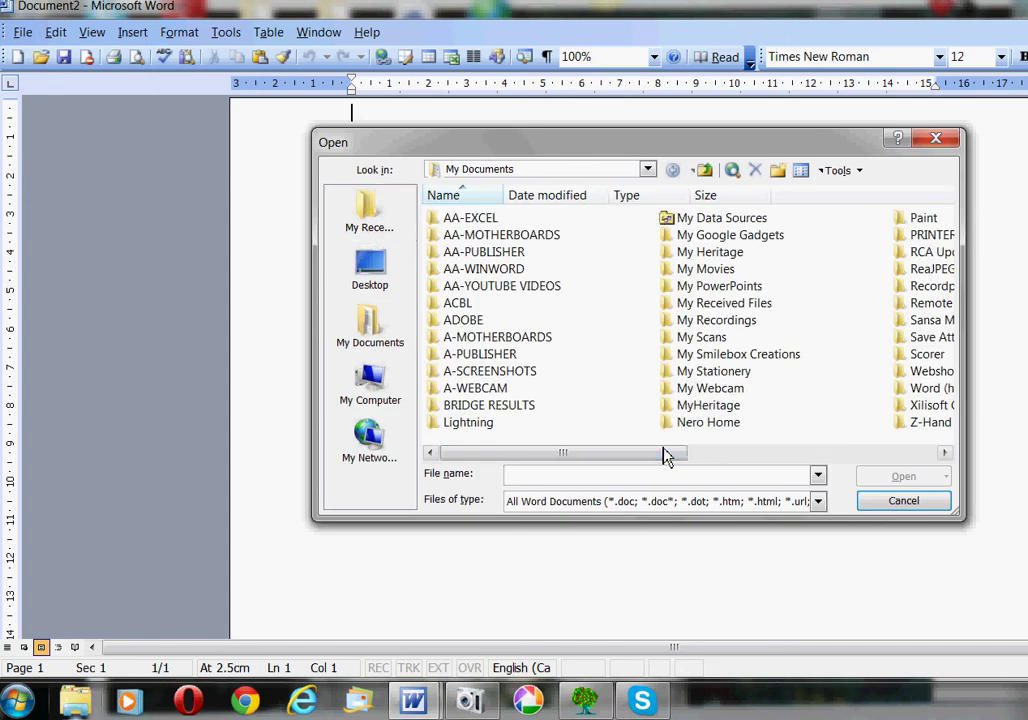
left_click(944, 456)
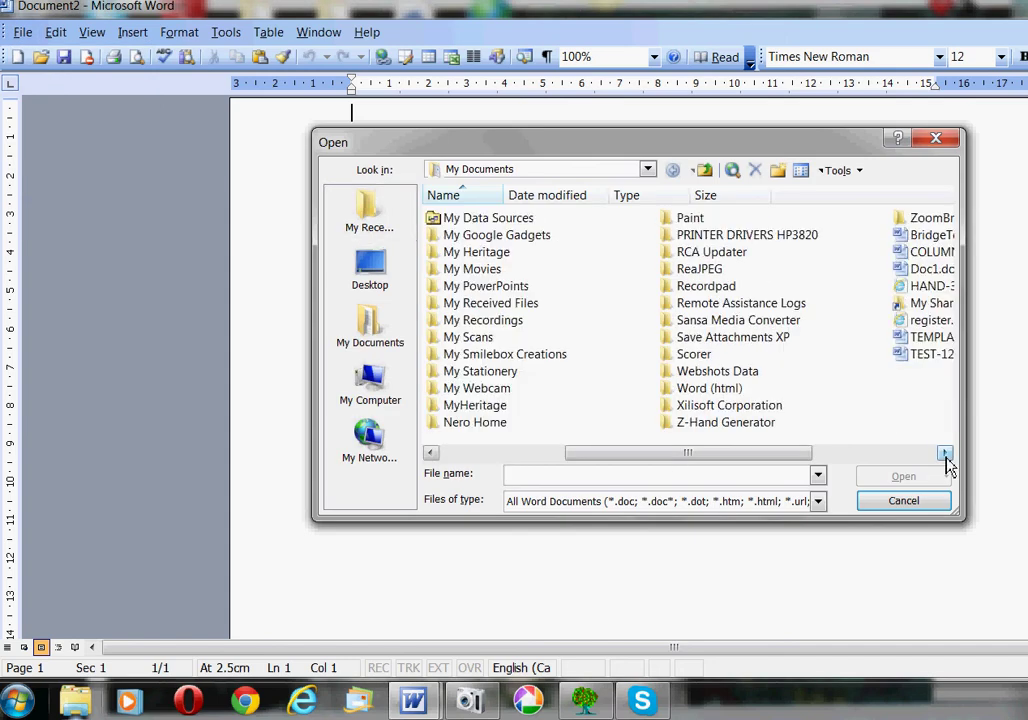
left_click(944, 456)
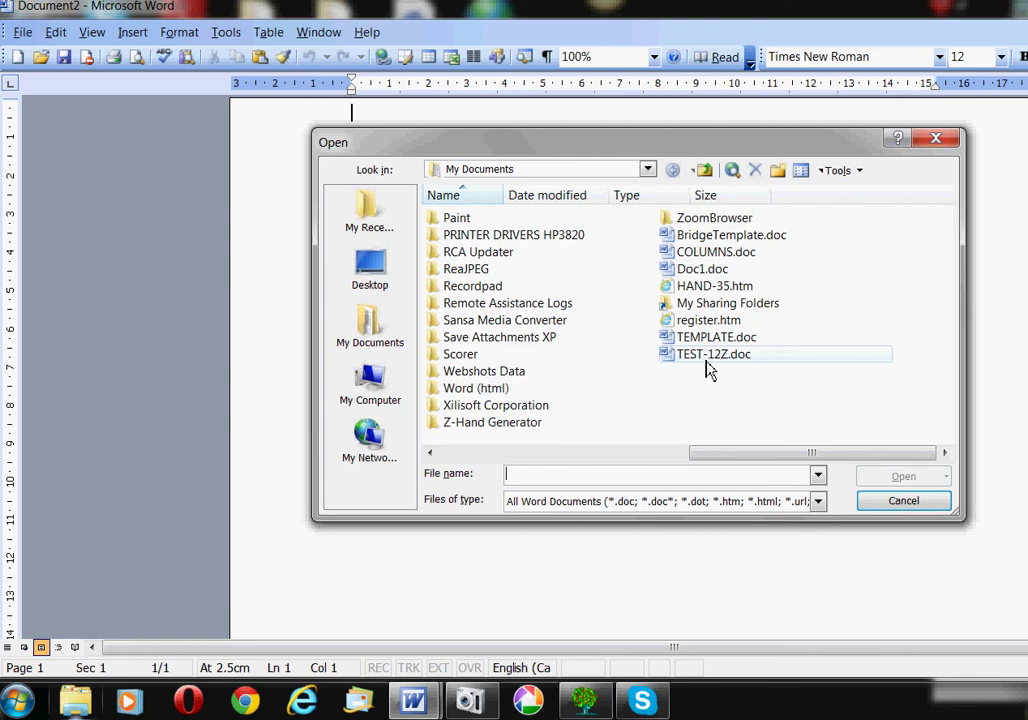
mouse_move(707, 369)
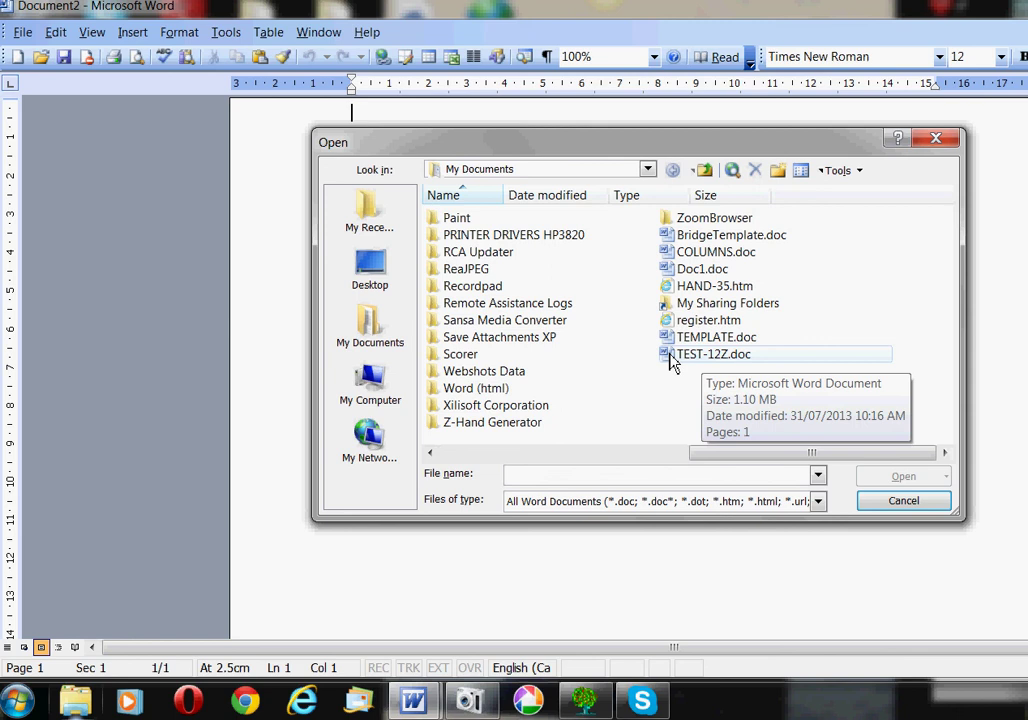
left_click(670, 362)
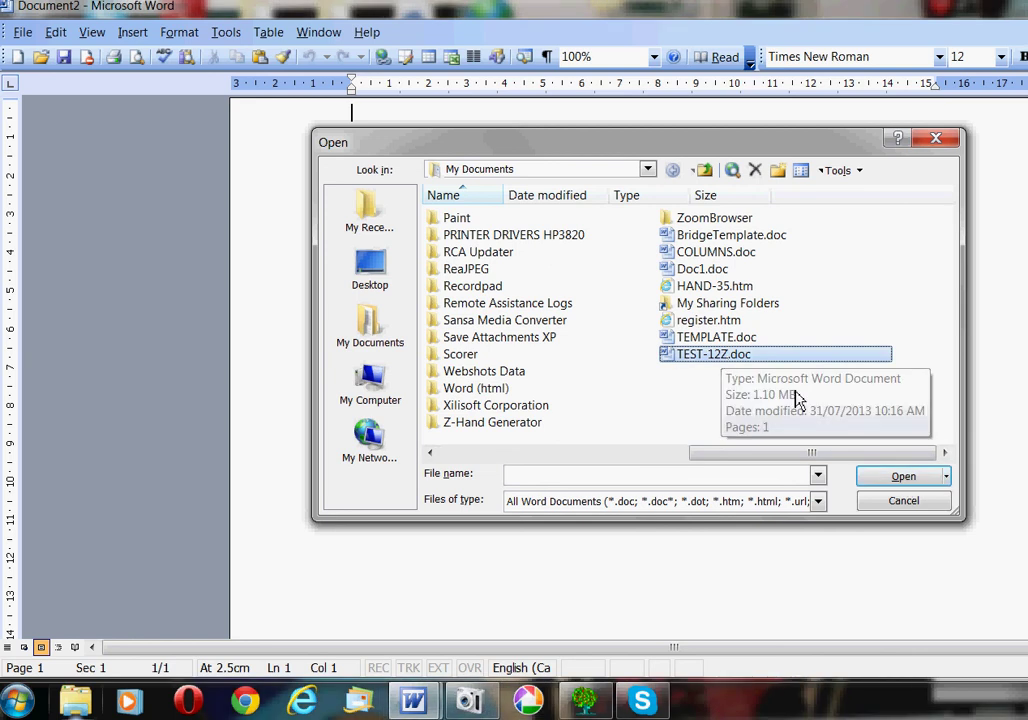
left_click(903, 480)
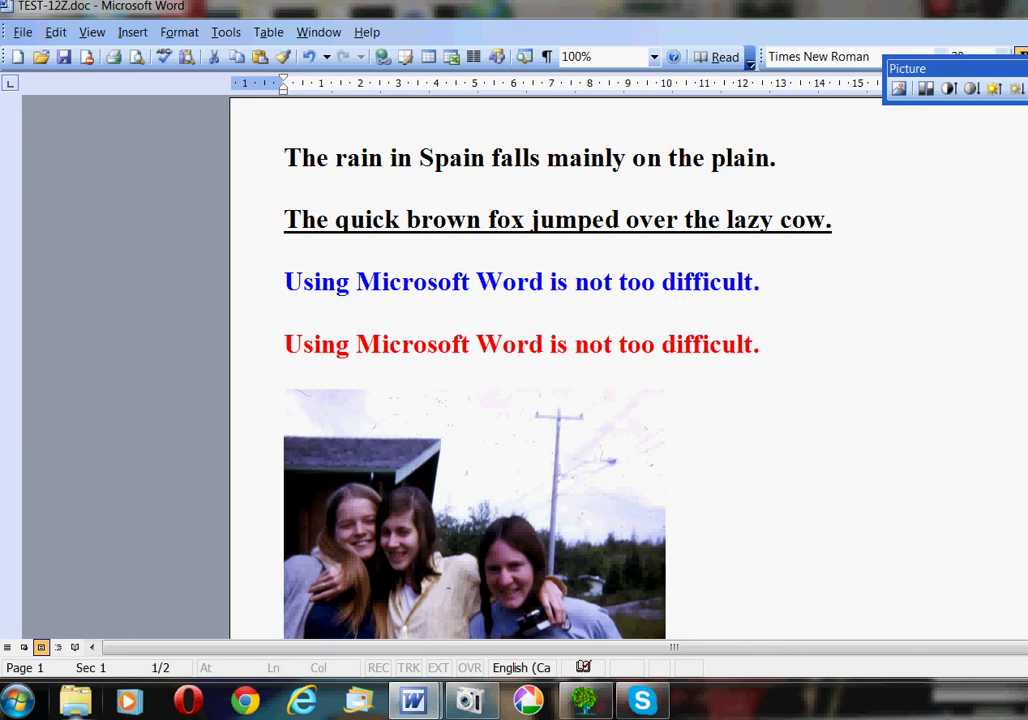
Below the page-2 portrait, type 'NOW I'M CONTINUING WITH MY DOCUMENT.' and start a new line
scroll(851, 392, "down", 15)
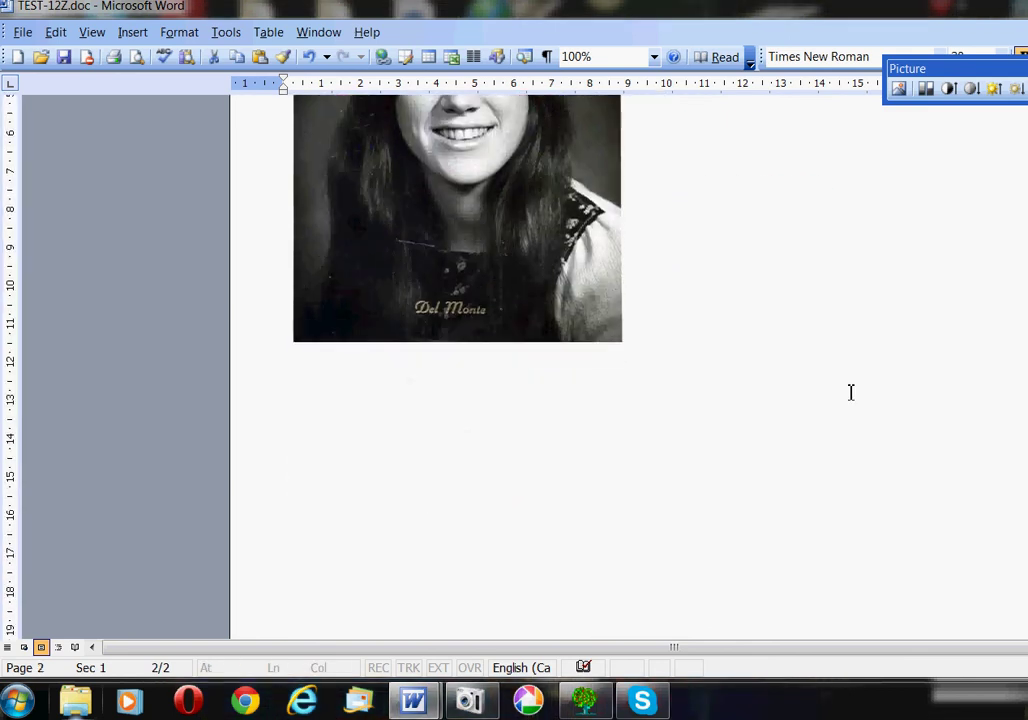
left_click(748, 368)
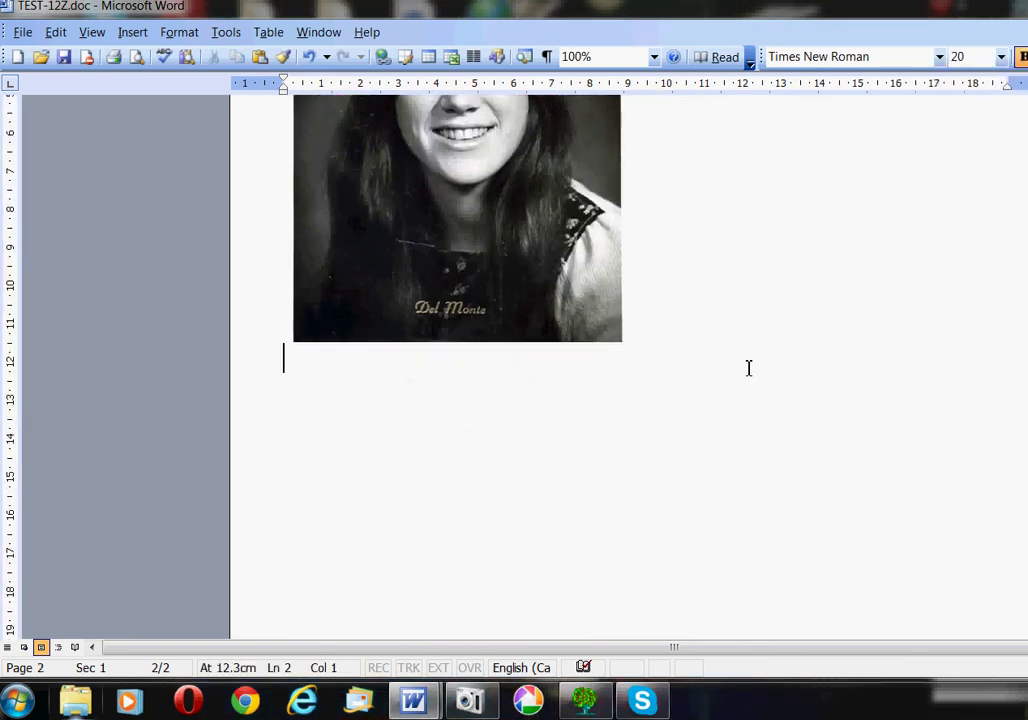
key("Return")
type("nOW")
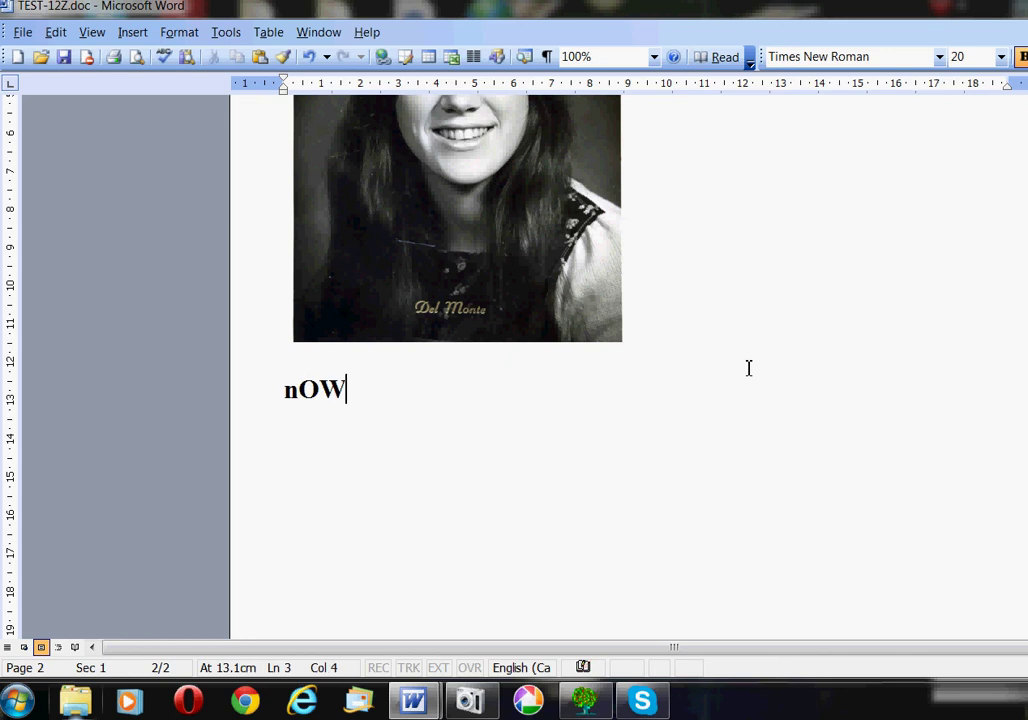
key("BackSpace")
key("BackSpace")
key("BackSpace")
type("NOW")
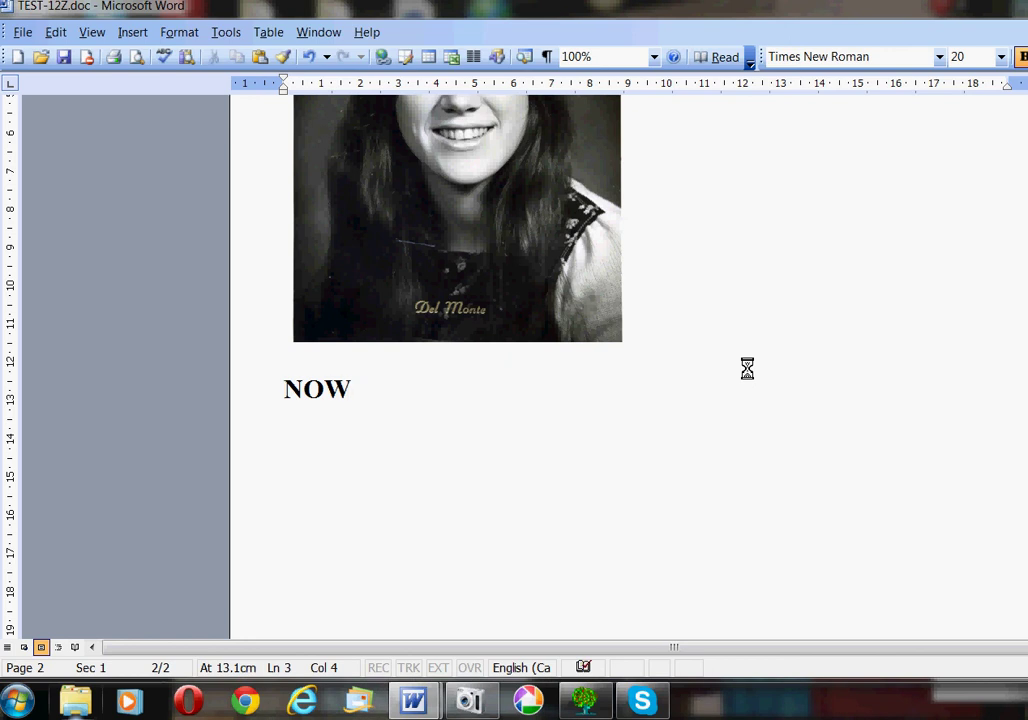
type(" I'M CON")
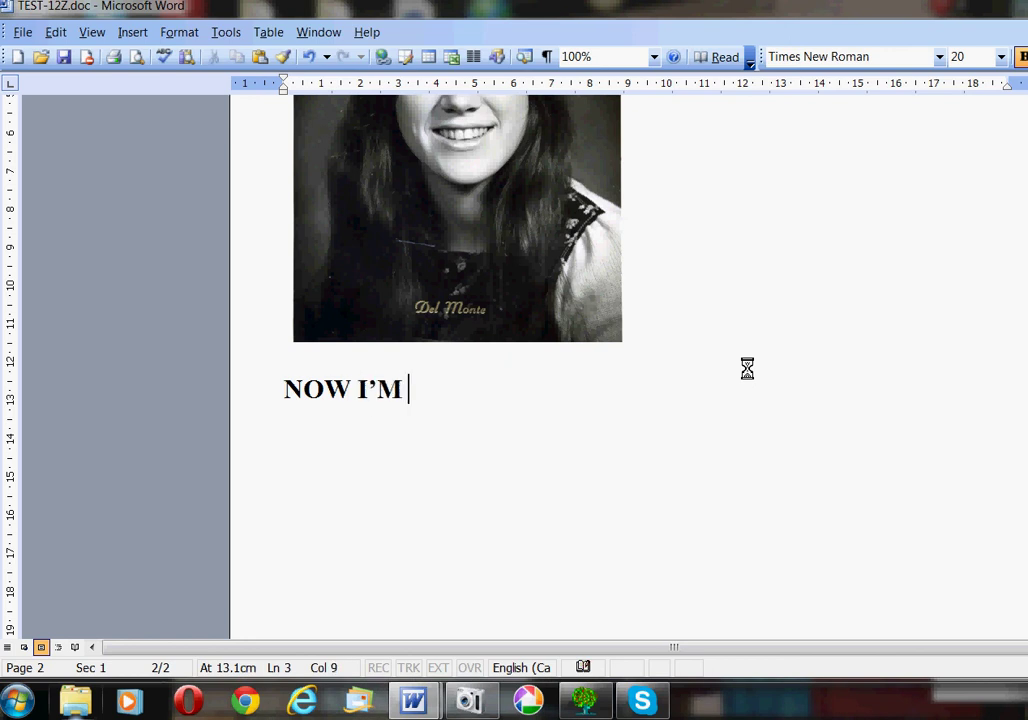
type("TINUSI")
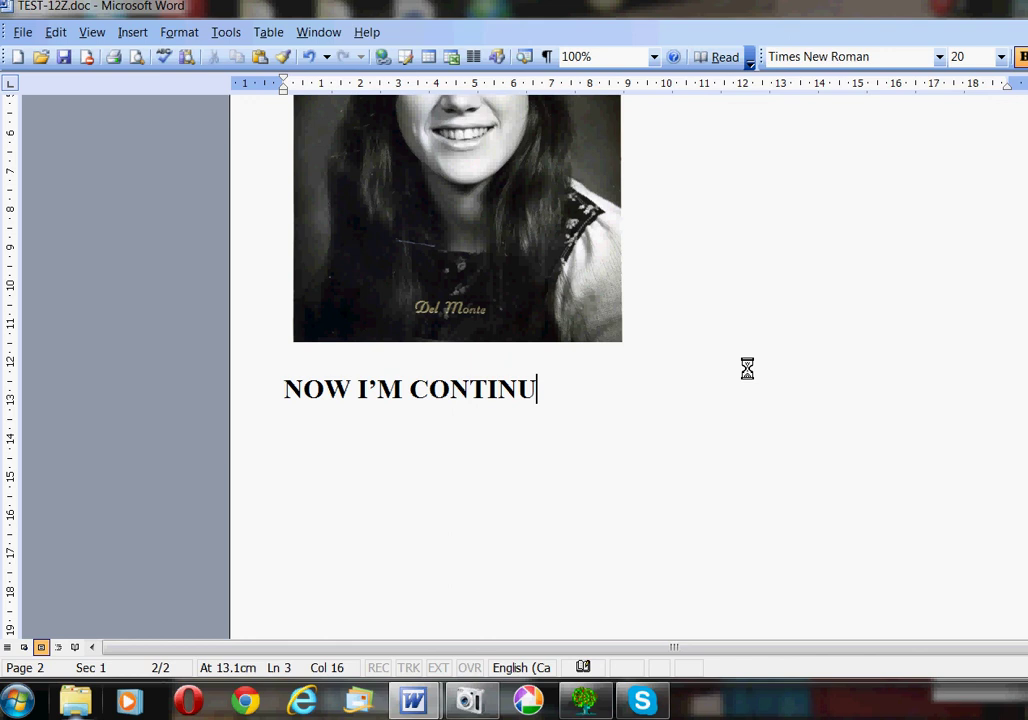
key("BackSpace")
key("BackSpace")
type("ING ")
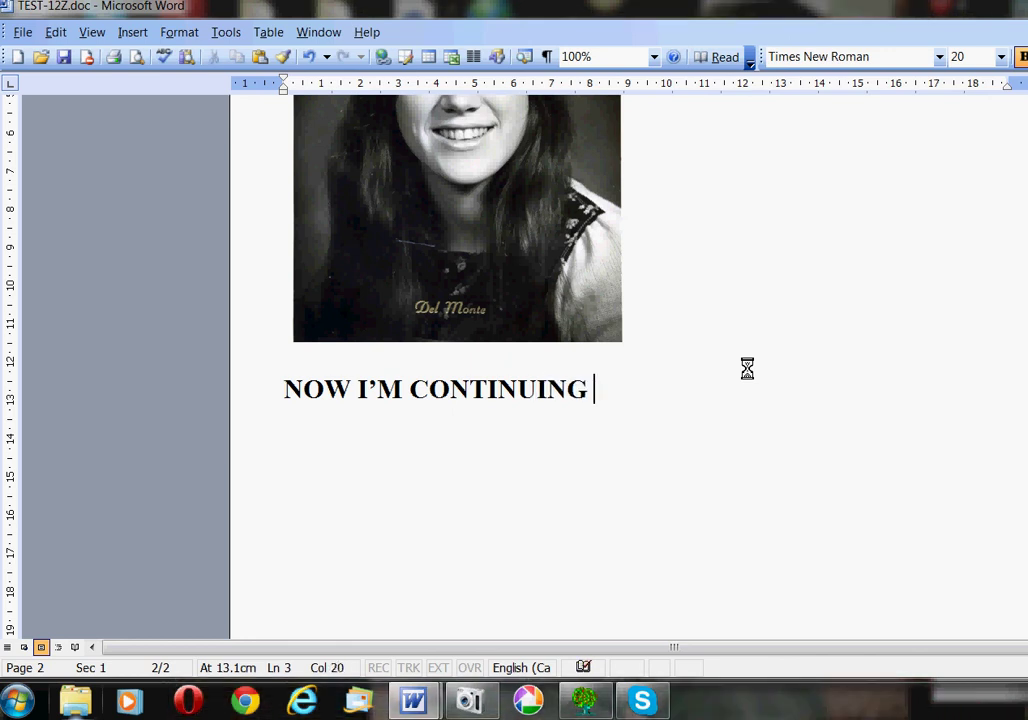
type("WITH MY DO")
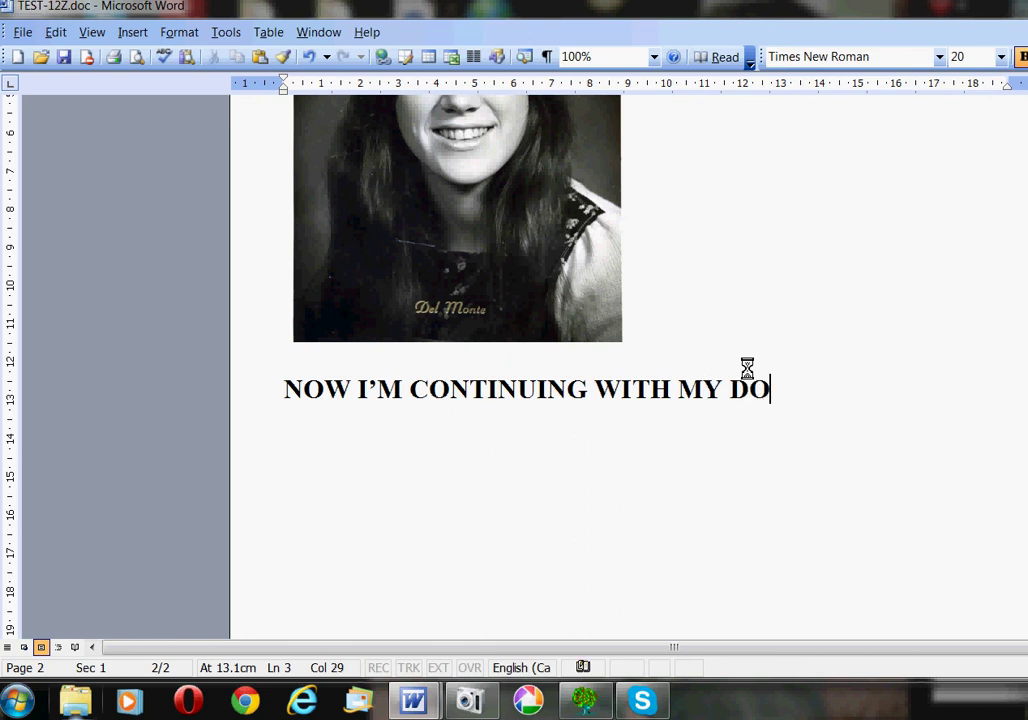
type("CUMENT")
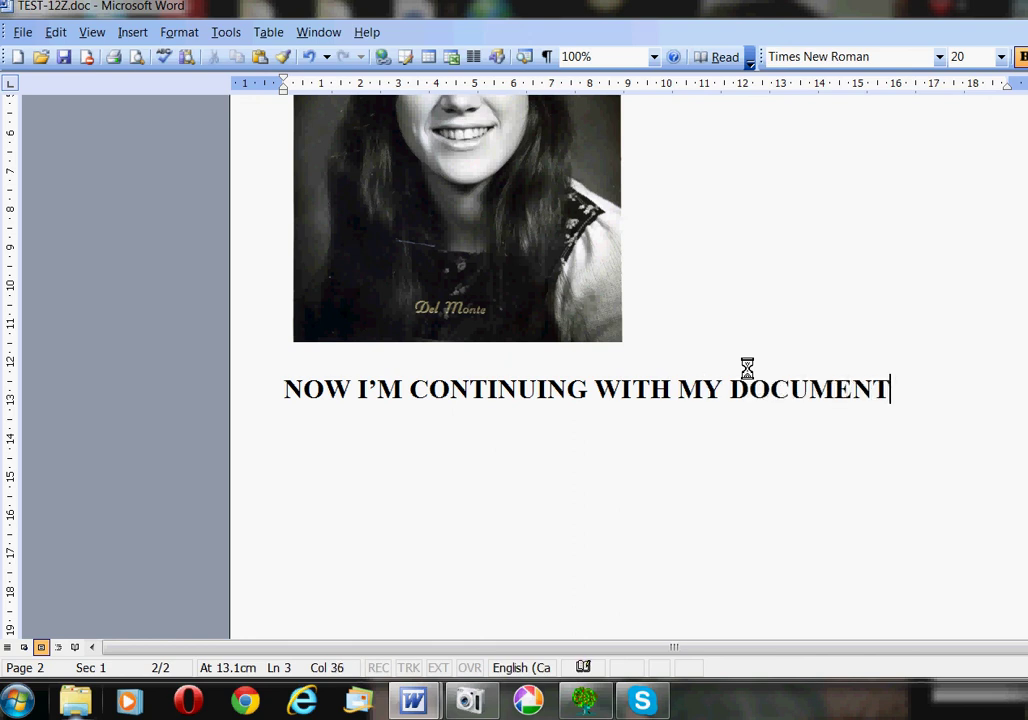
type(".")
key("Return")
key("Return")
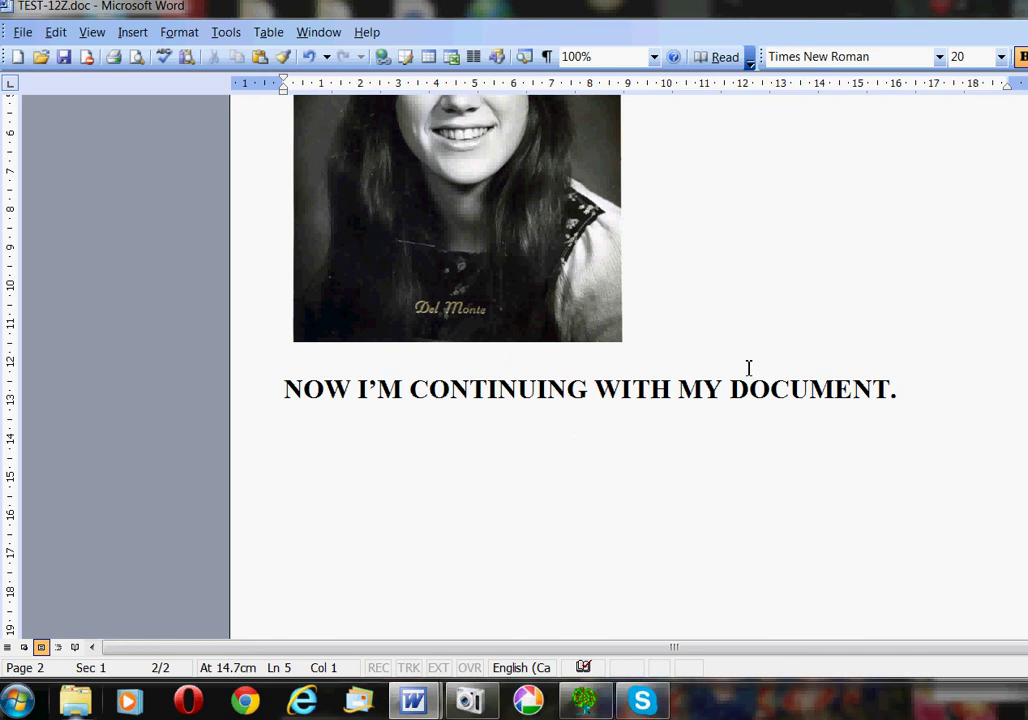
Type 'That's all I want to say about Microsoft Word for now.' and add a line after it
type("Thi")
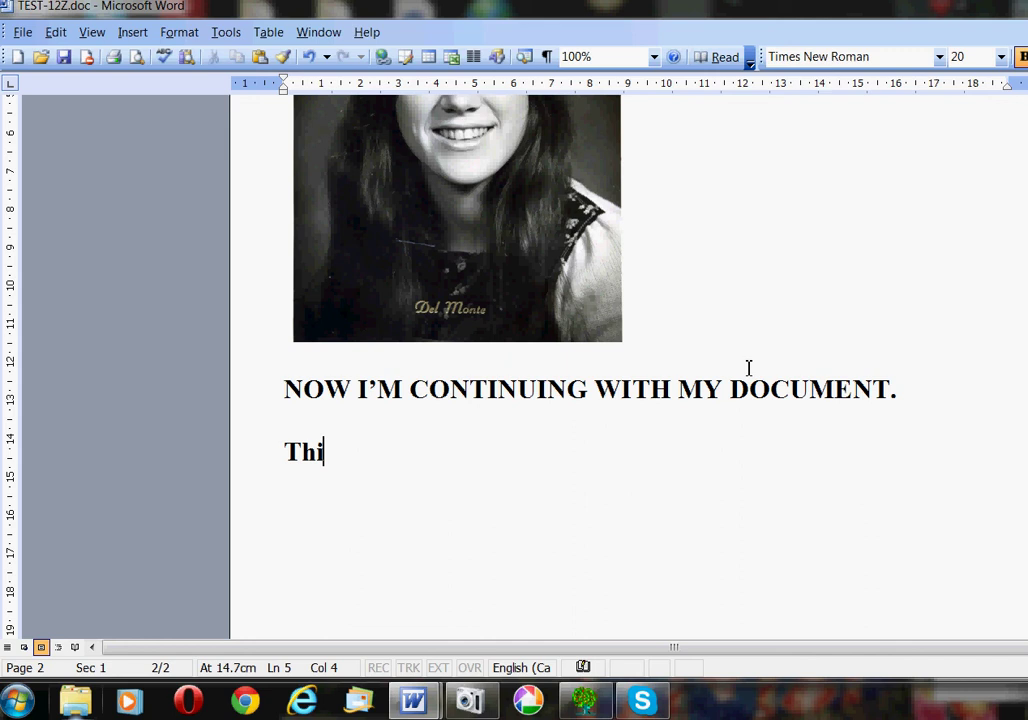
type("s")
key("BackSpace")
key("BackSpace")
key("BackSpace")
key("BackSpace")
type("That's all I")
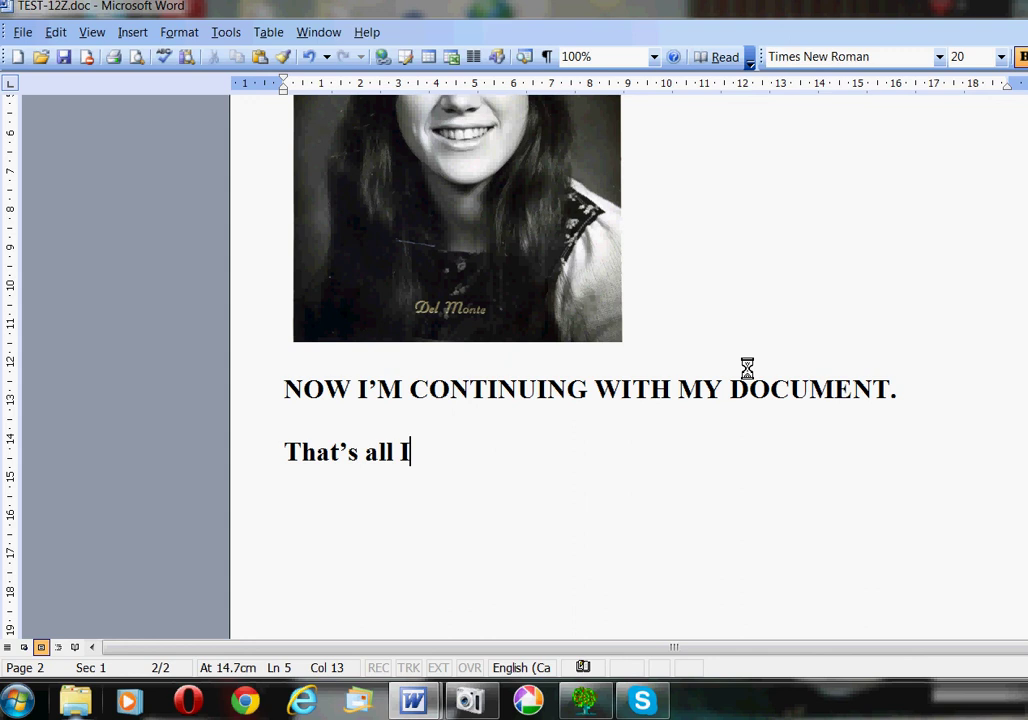
type(" want to ")
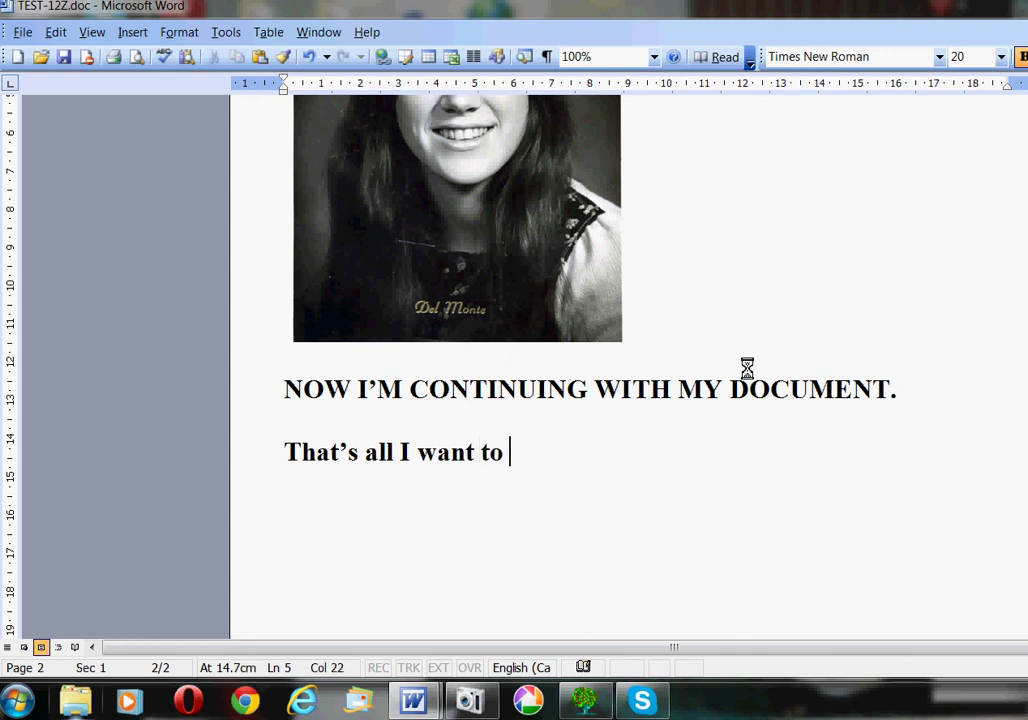
type("say about")
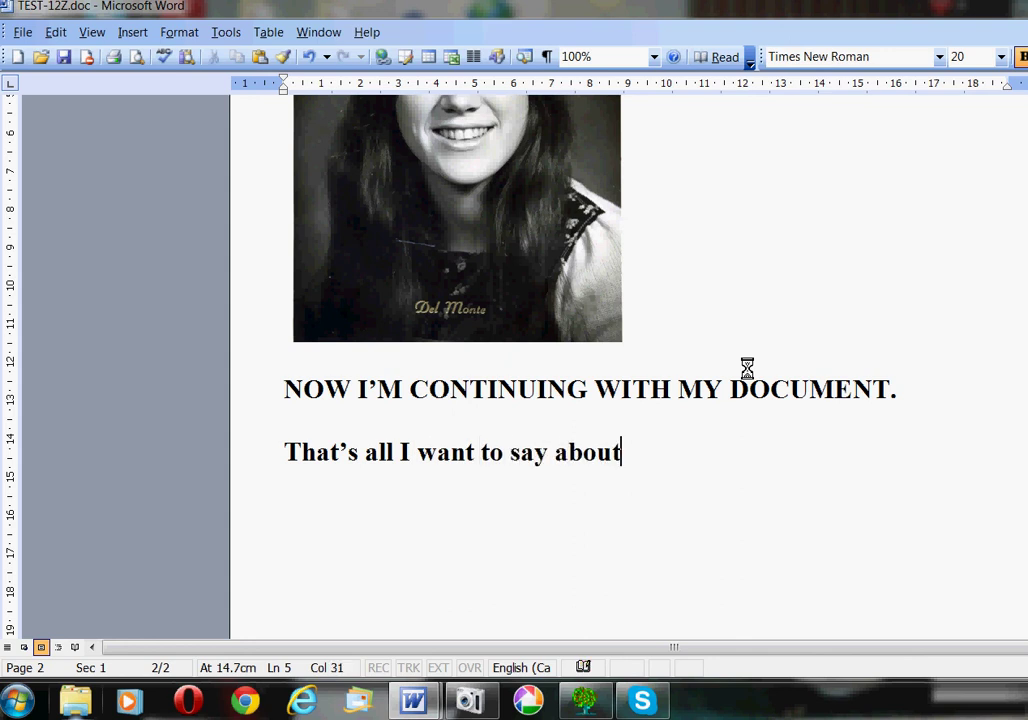
type(" Micro")
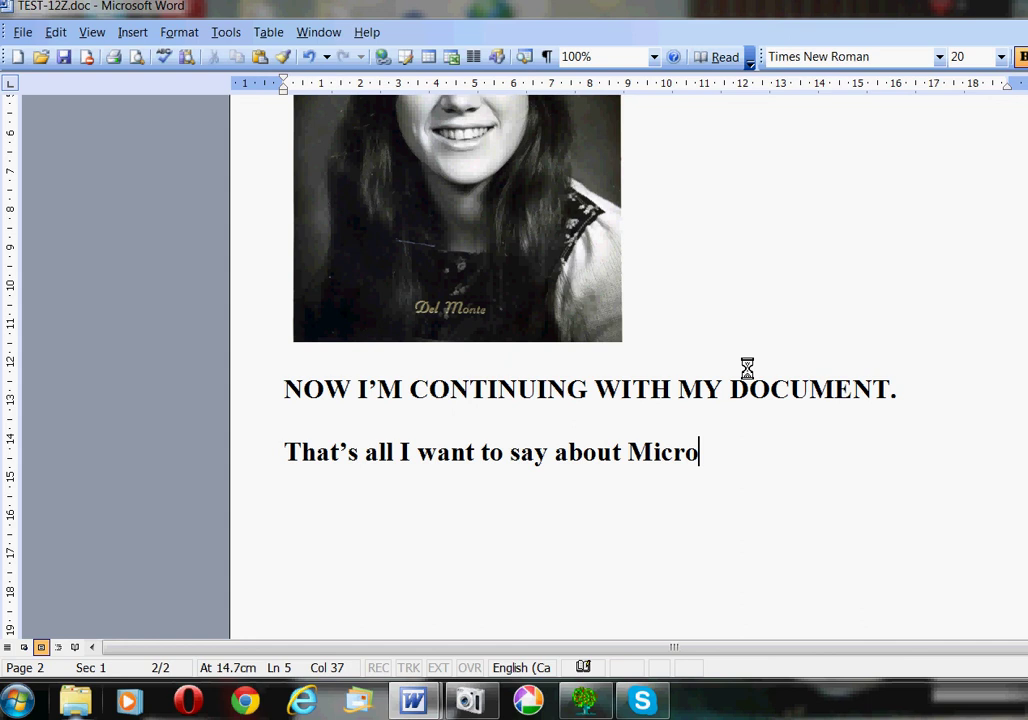
type("soft Wo")
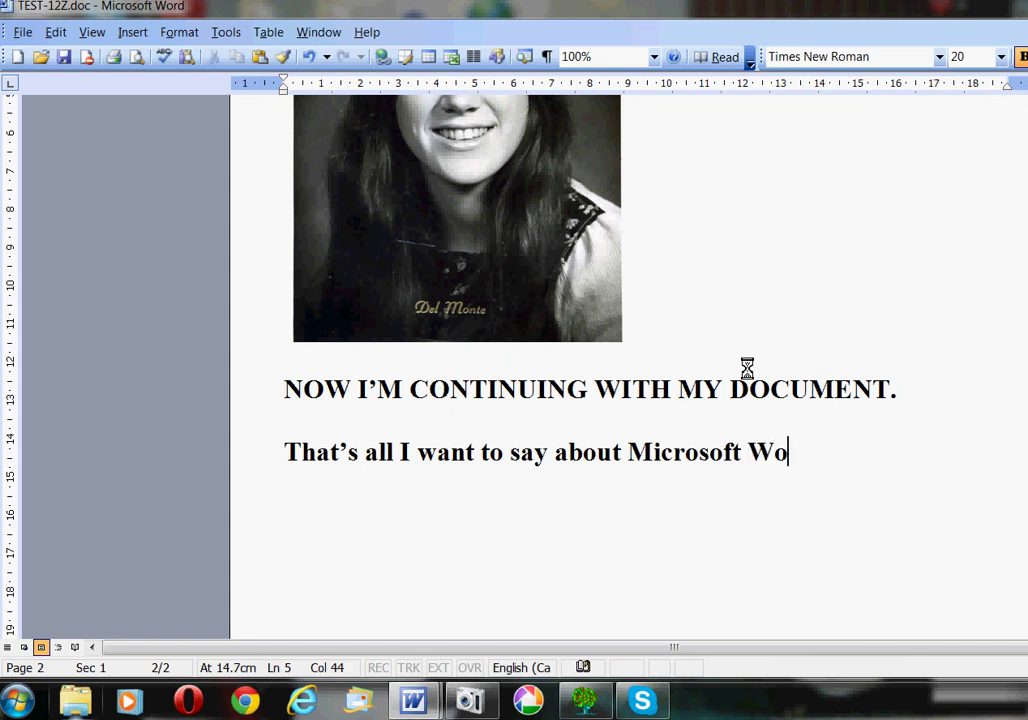
type("rd for now.")
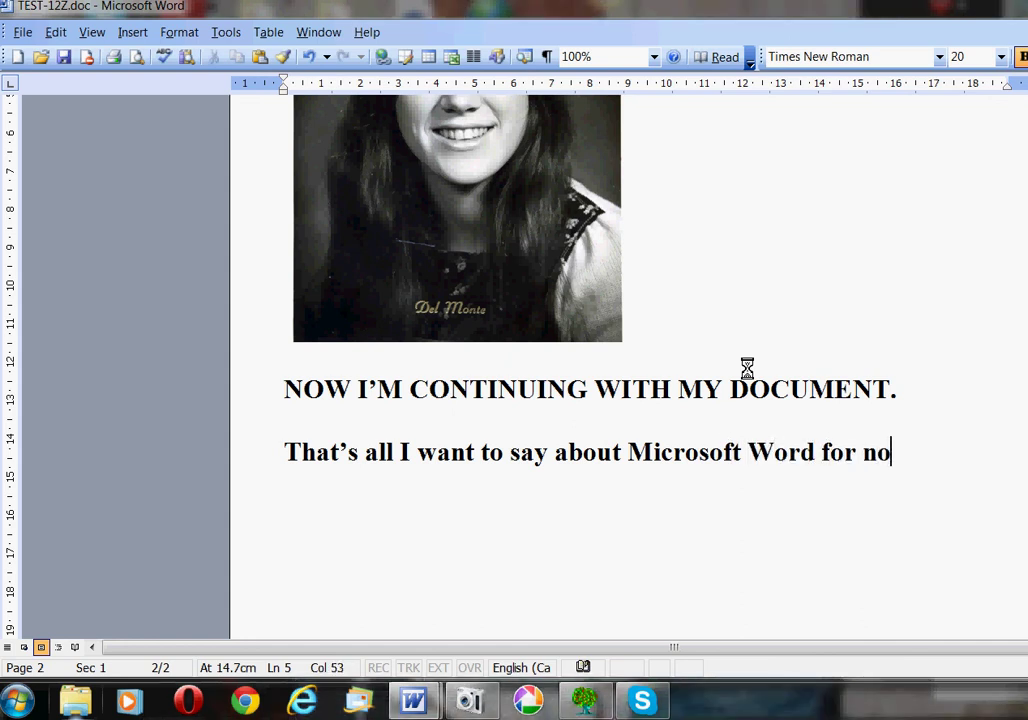
key("Return")
key("Return")
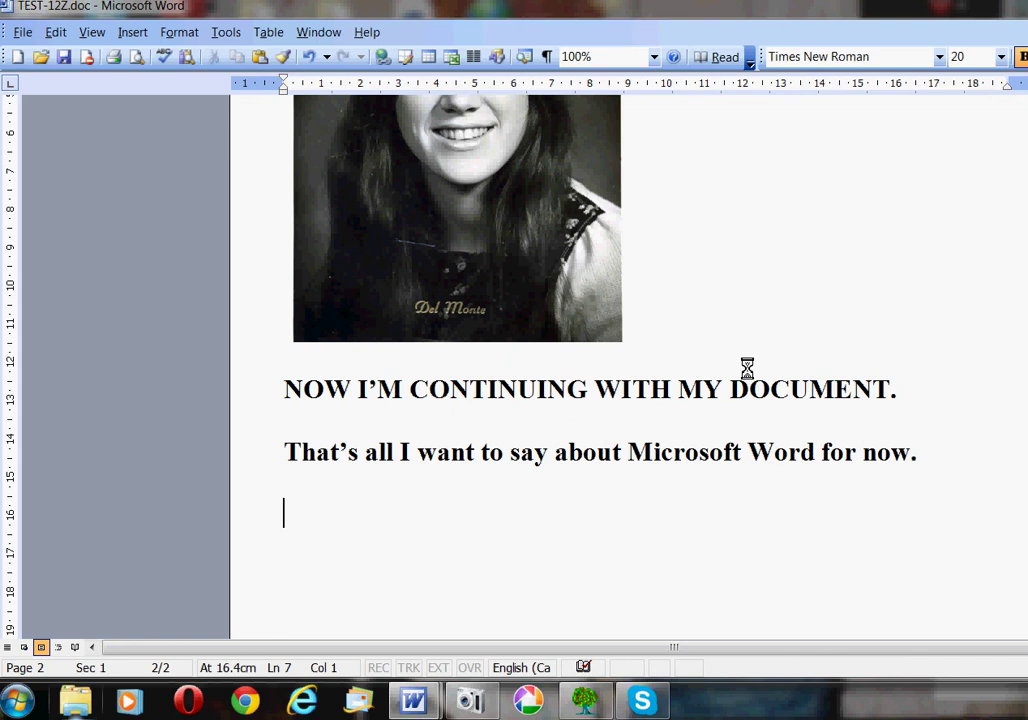
type("i")
key("BackSpace")
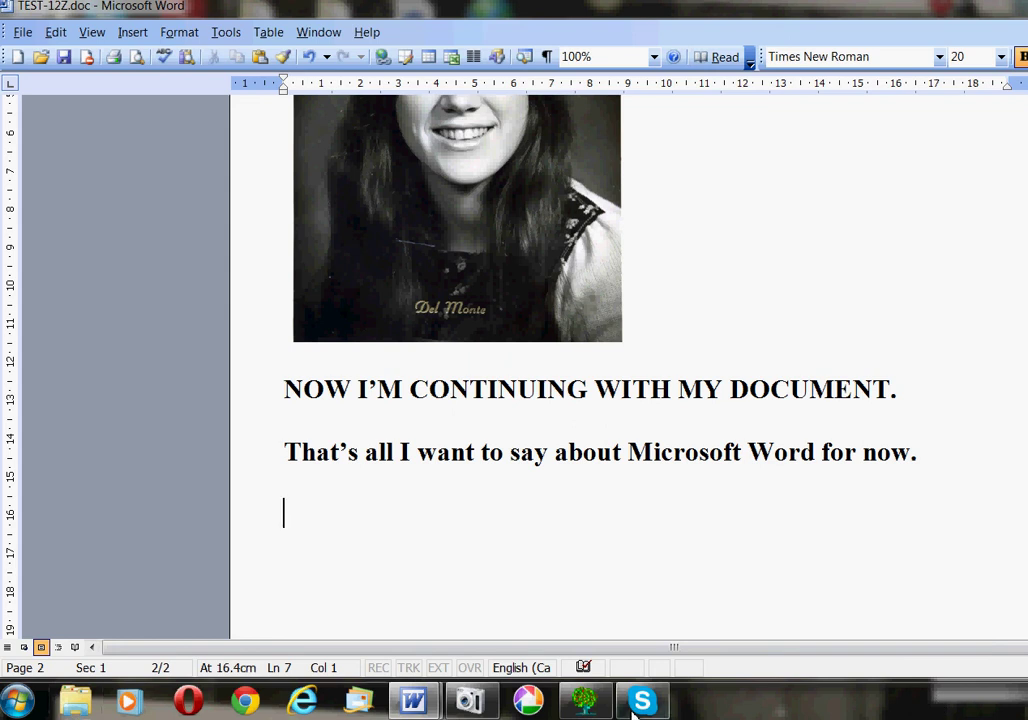
left_click(472, 704)
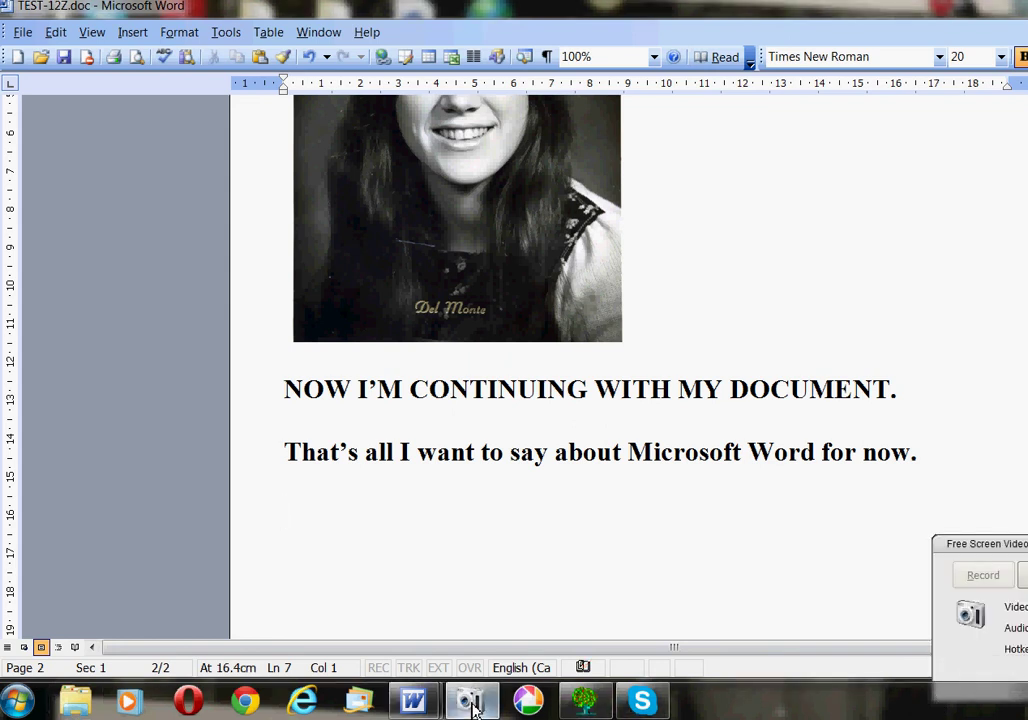